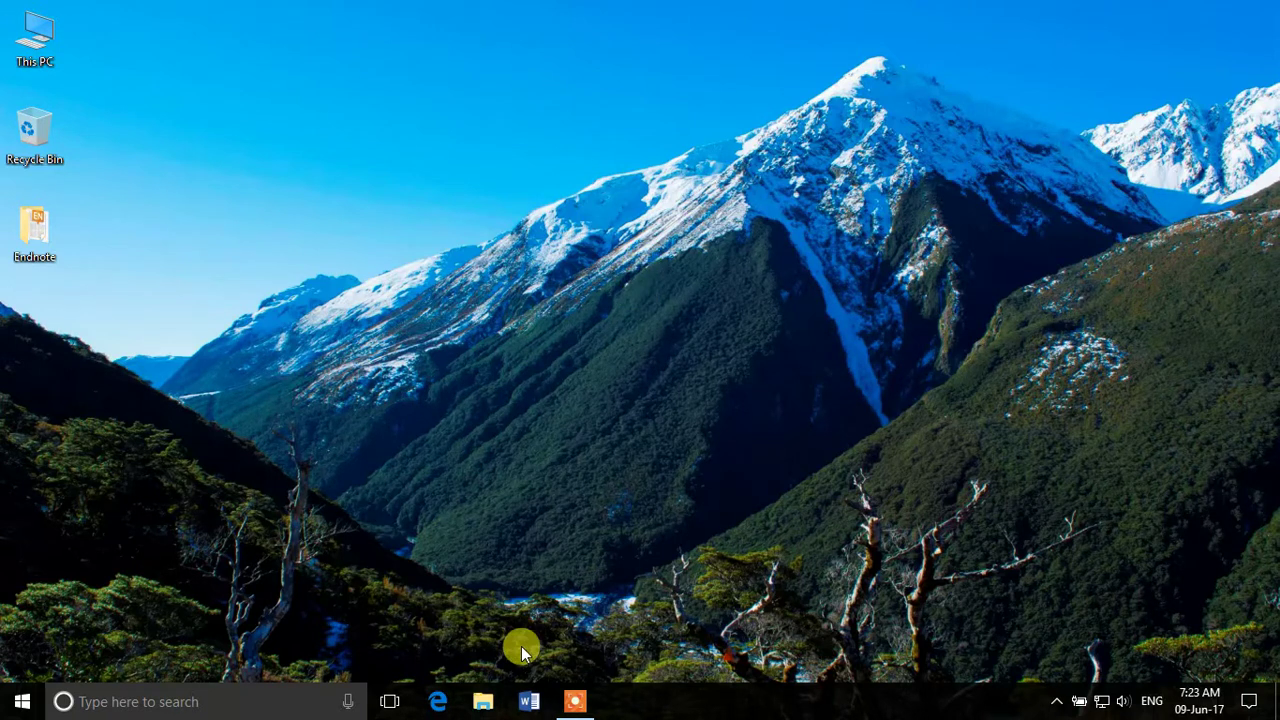
Open Word, browse the available templates and create a new blank document.
click(529, 699)
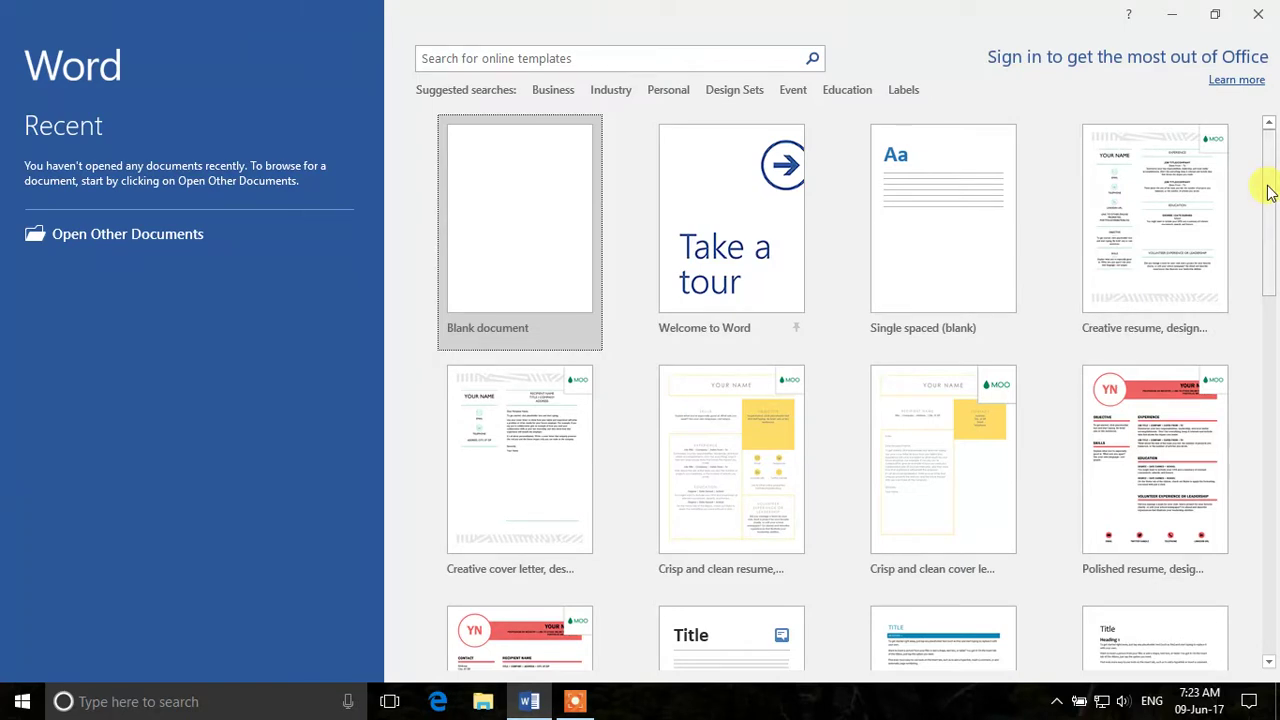
drag(1270, 192, 1266, 237)
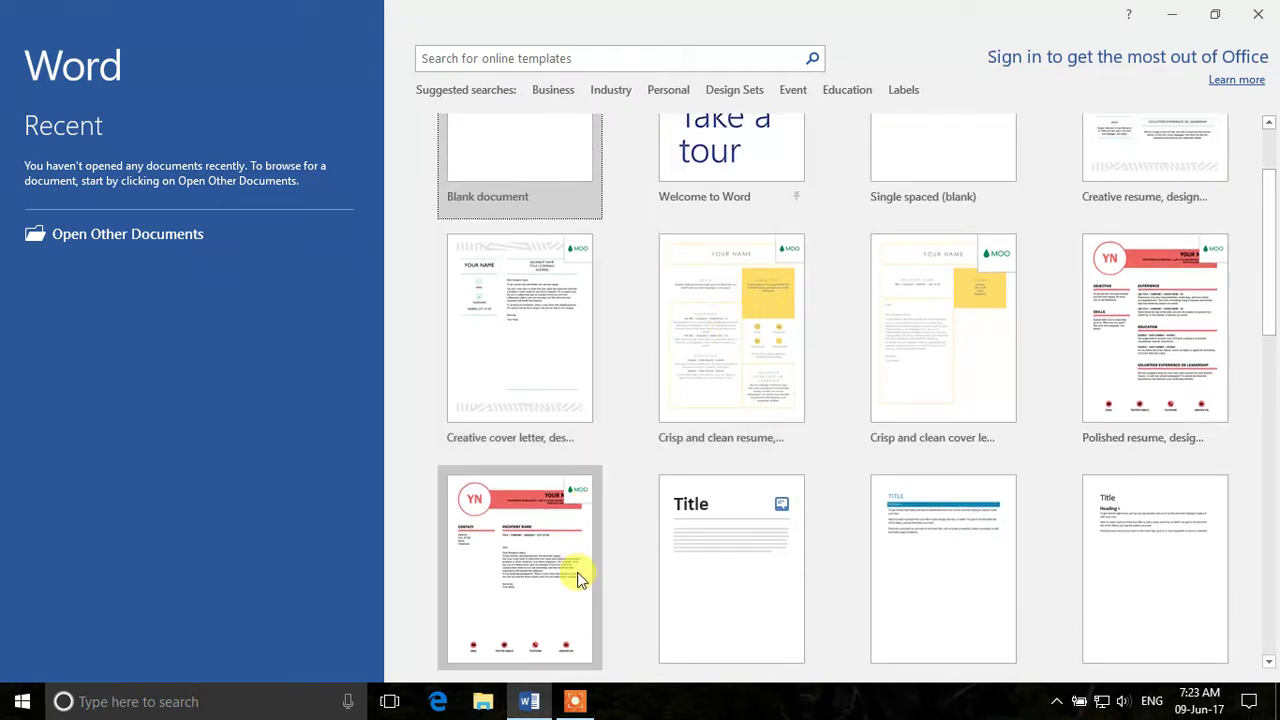
scroll(581, 570, down, 3)
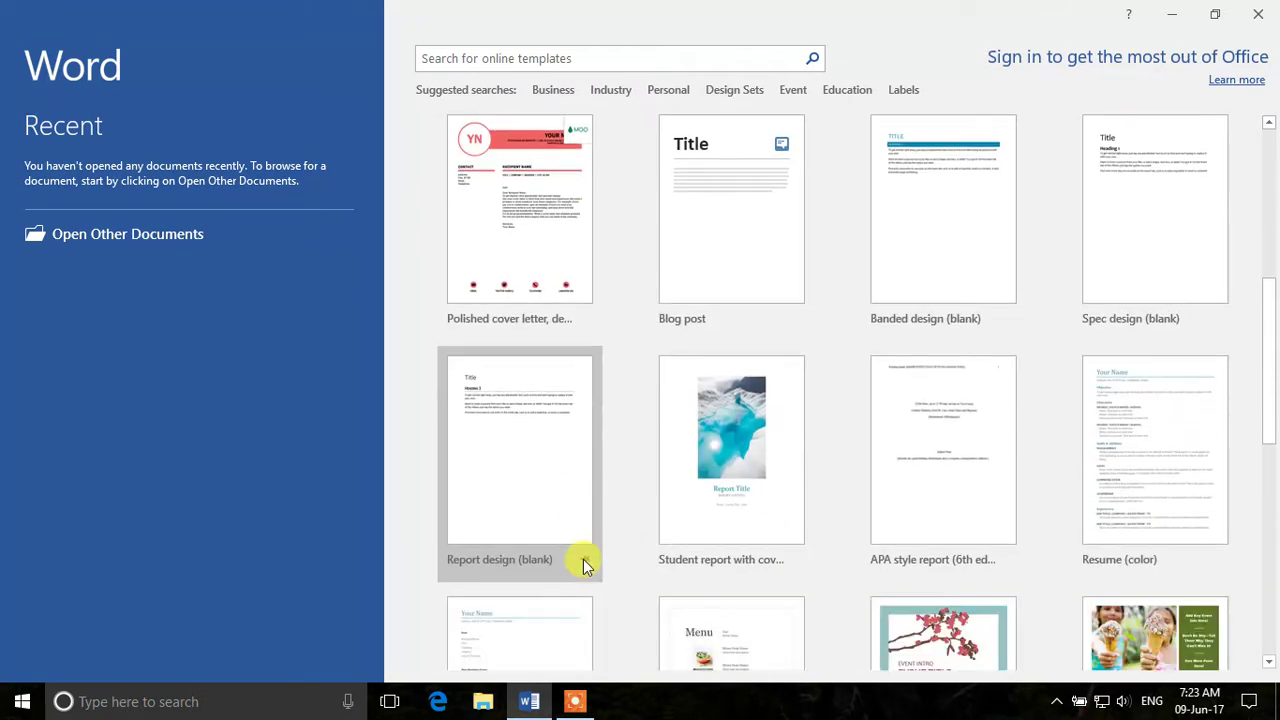
scroll(583, 563, down, 2)
scroll(800, 526, down, 2)
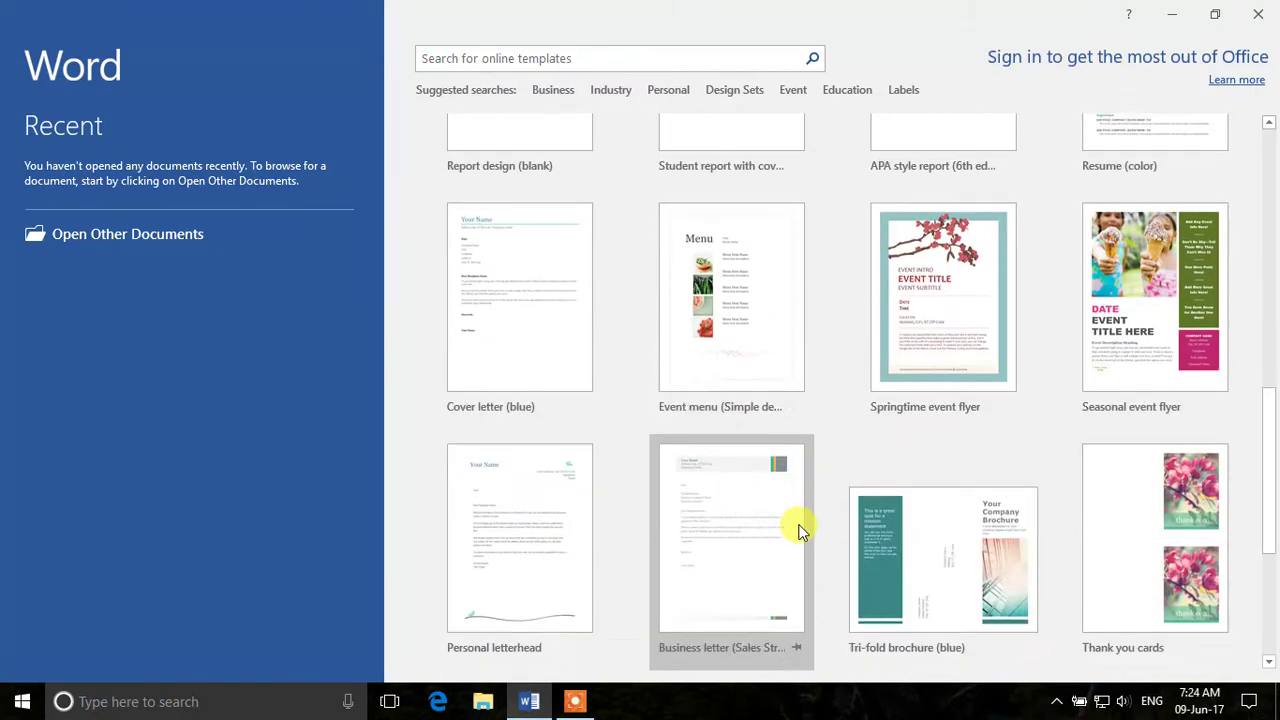
scroll(778, 491, up, 3)
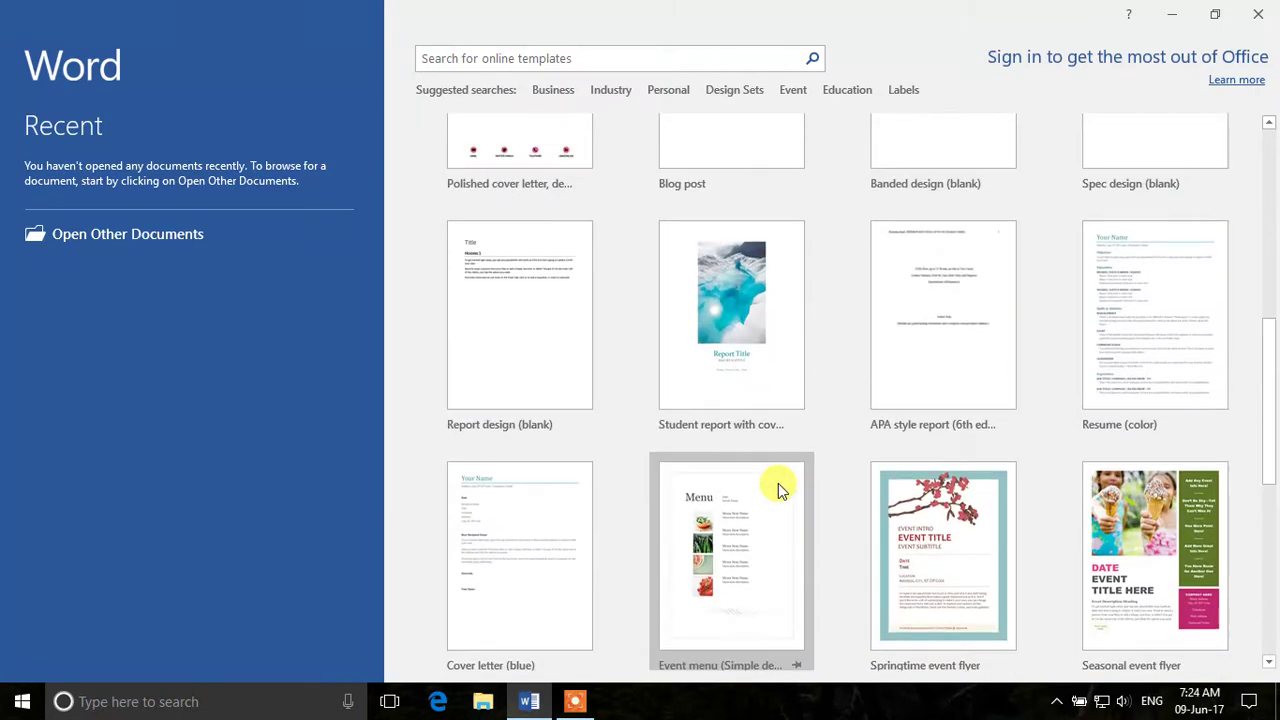
scroll(781, 489, up, 6)
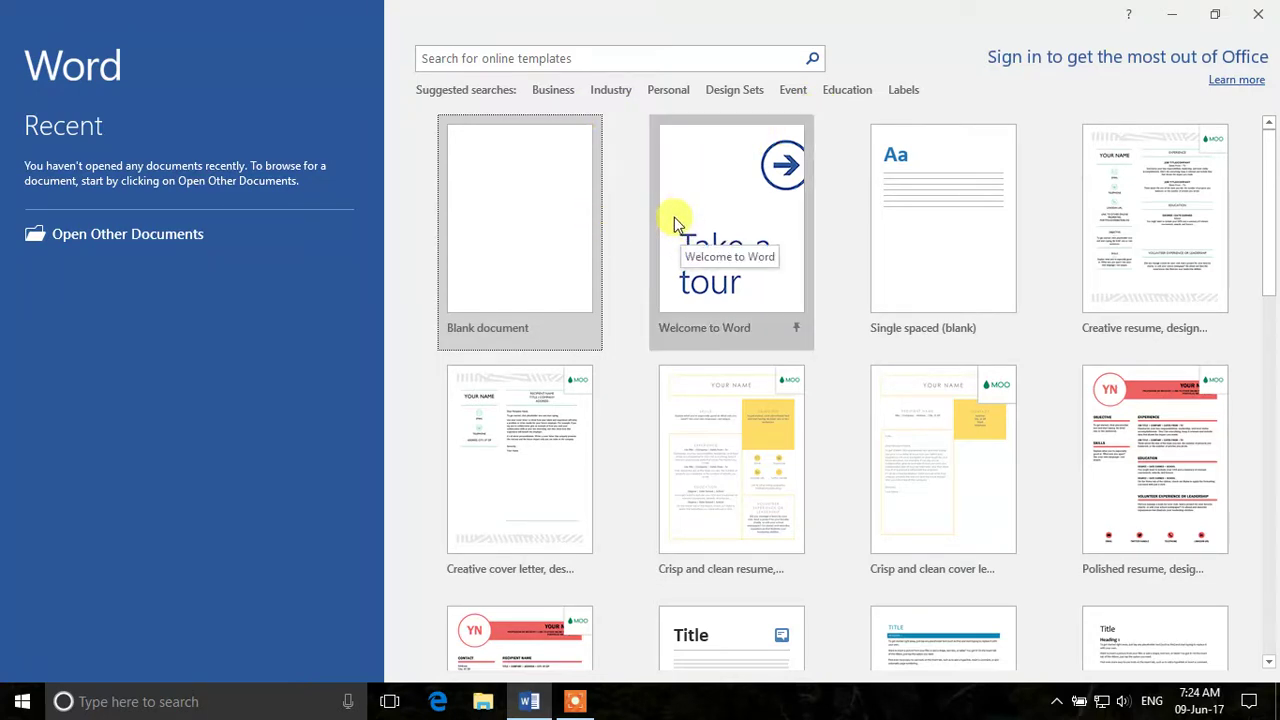
click(515, 218)
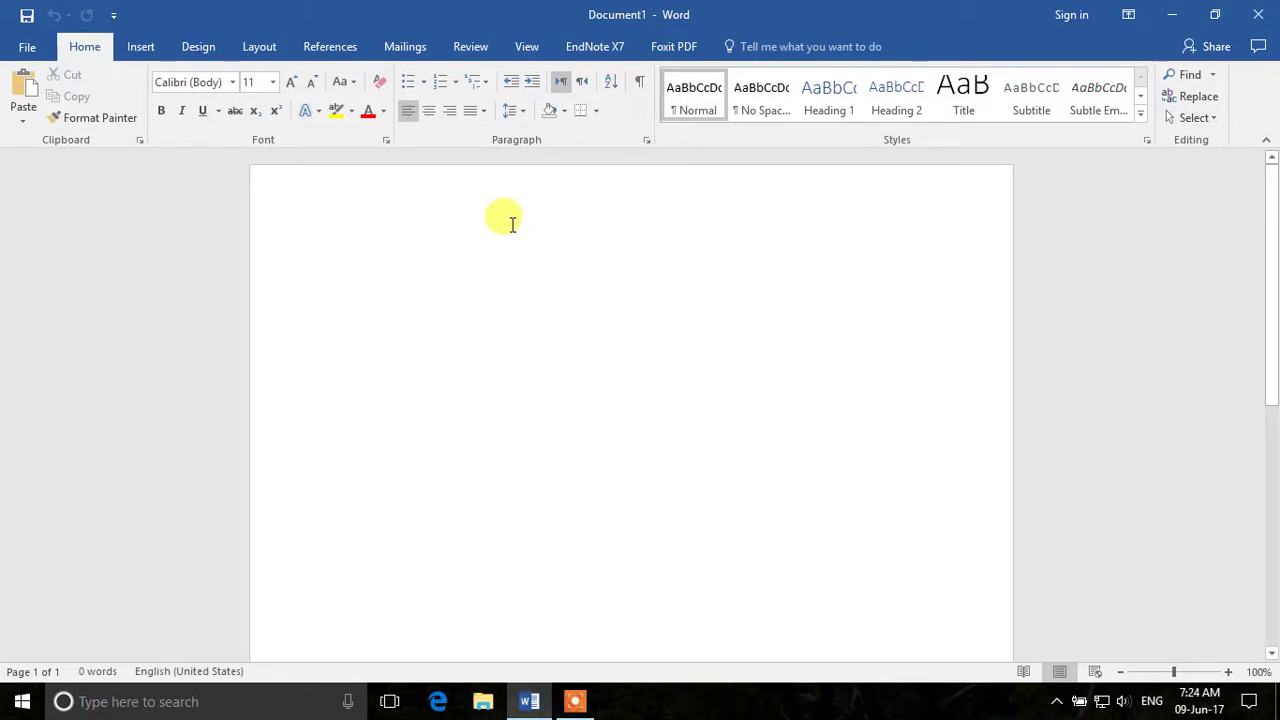
Insert the paragraph starting "Historically, the practice of using natural products" and set its font to Andalus.
text(Historically, the practice of using natural products started in prehistoric times for the treatment of many diseases and illnesses 1. This fact cannot be denied that almost half of the drugs which are currently being used in market have their roots back in natural products. There are various factors which are primarily responsible for a great interest in drugs originated from plant natural products. For example, synthetic medicines may be inefficient due to side effects and if used incorrectly, they may produce adverse problems. The other factor is that a large population of the world is in developing countries and do not have access to modern system of medicine. Also the traditional and folk medical knowledge and general awareness propose that the natural products are, most of the times, safe and without side effects 2.)
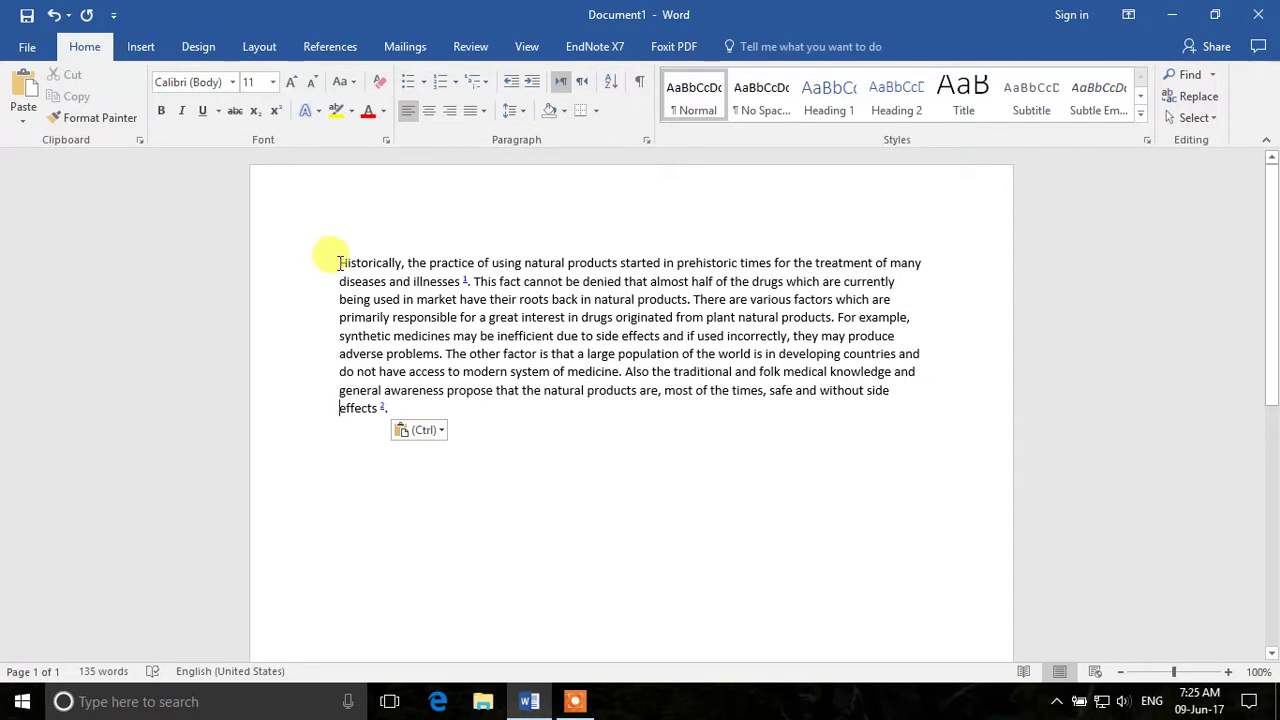
drag(339, 263, 410, 428)
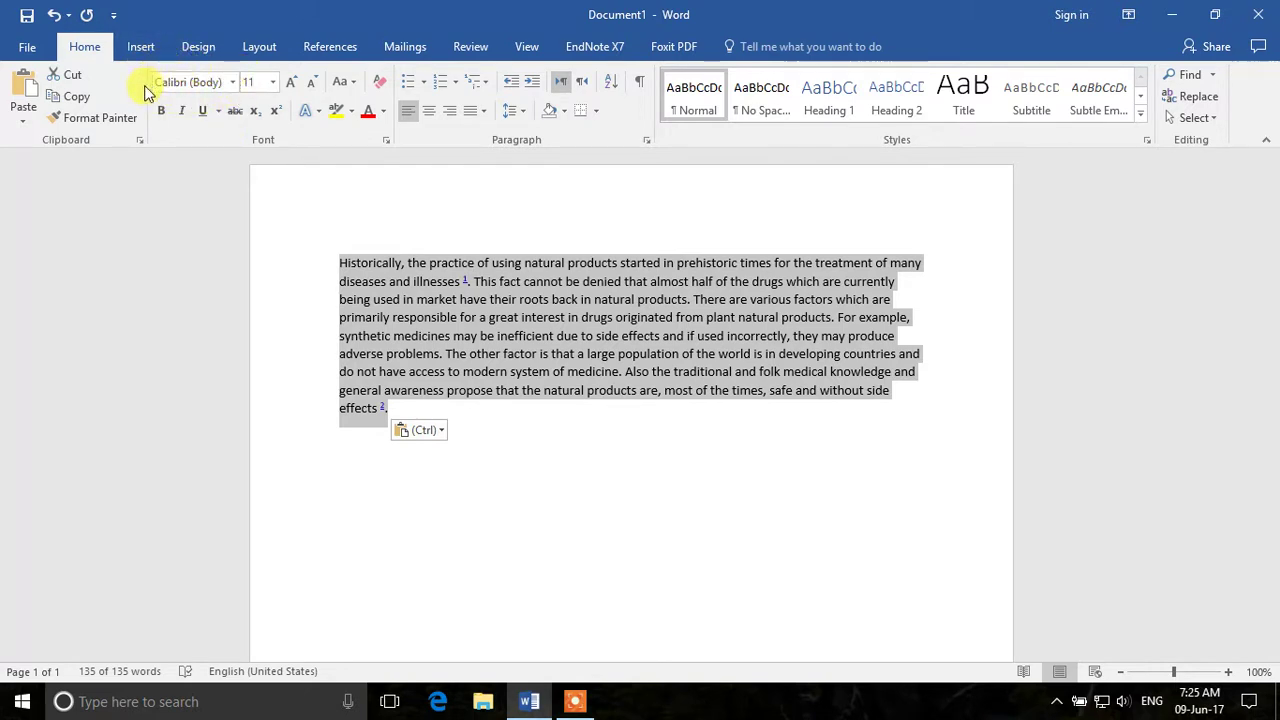
click(233, 84)
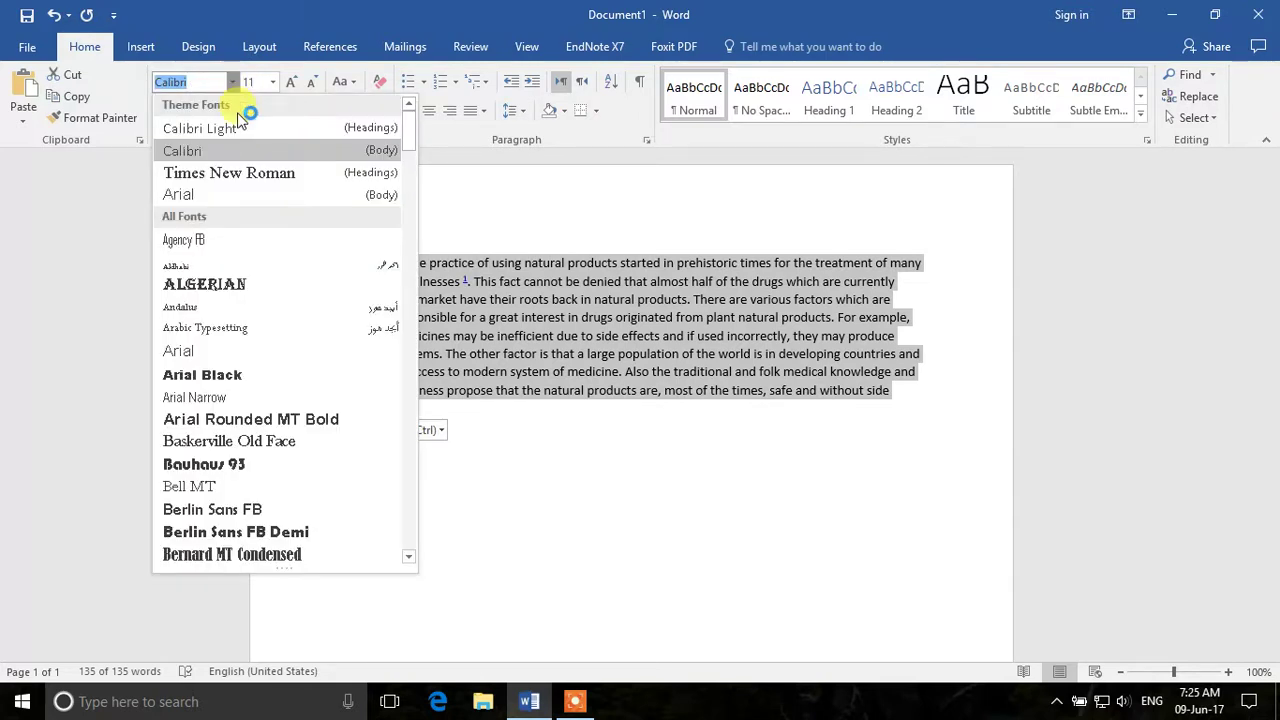
click(228, 313)
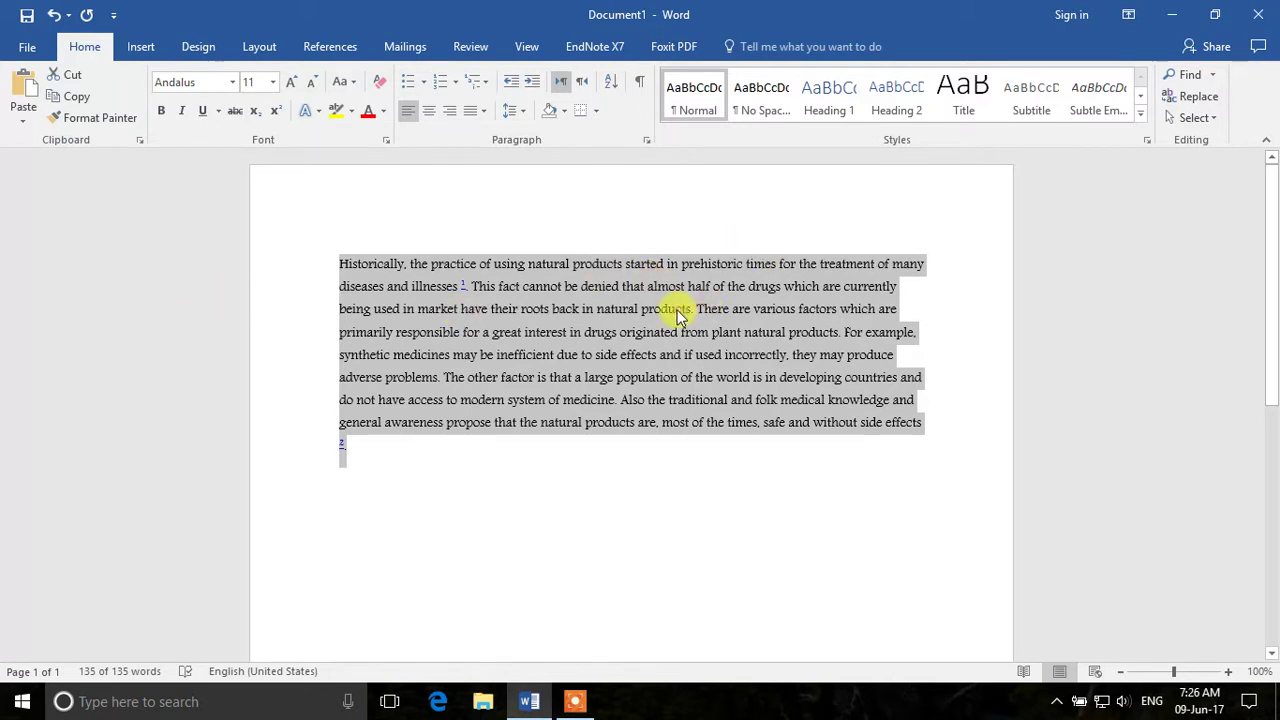
click(500, 310)
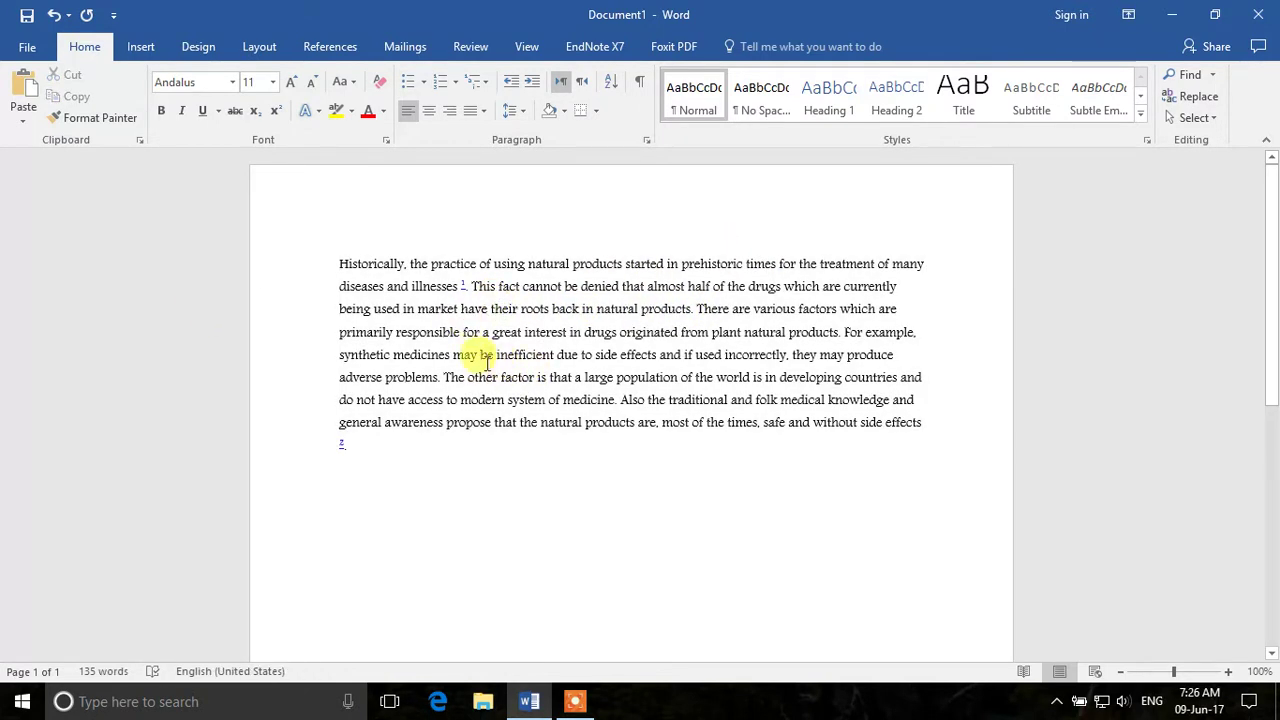
Change the font of the text from "For example" to the paragraph's end to Times New Roman.
drag(843, 332, 366, 443)
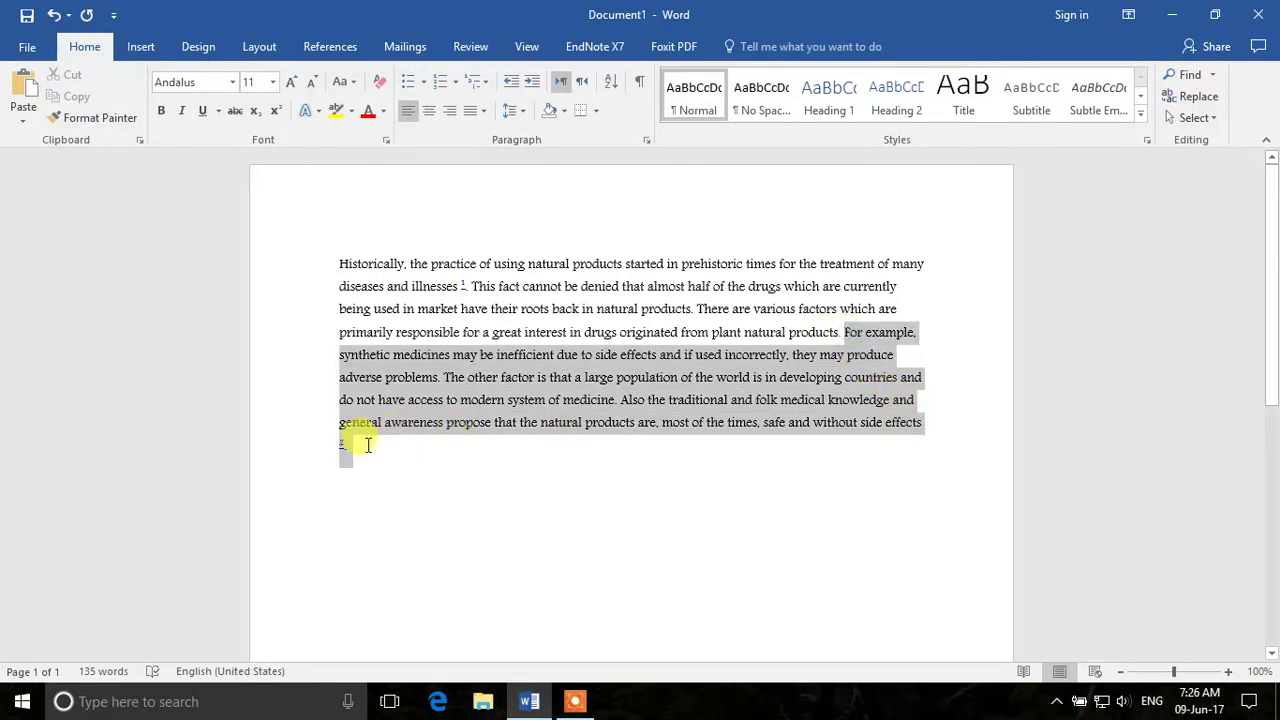
click(232, 82)
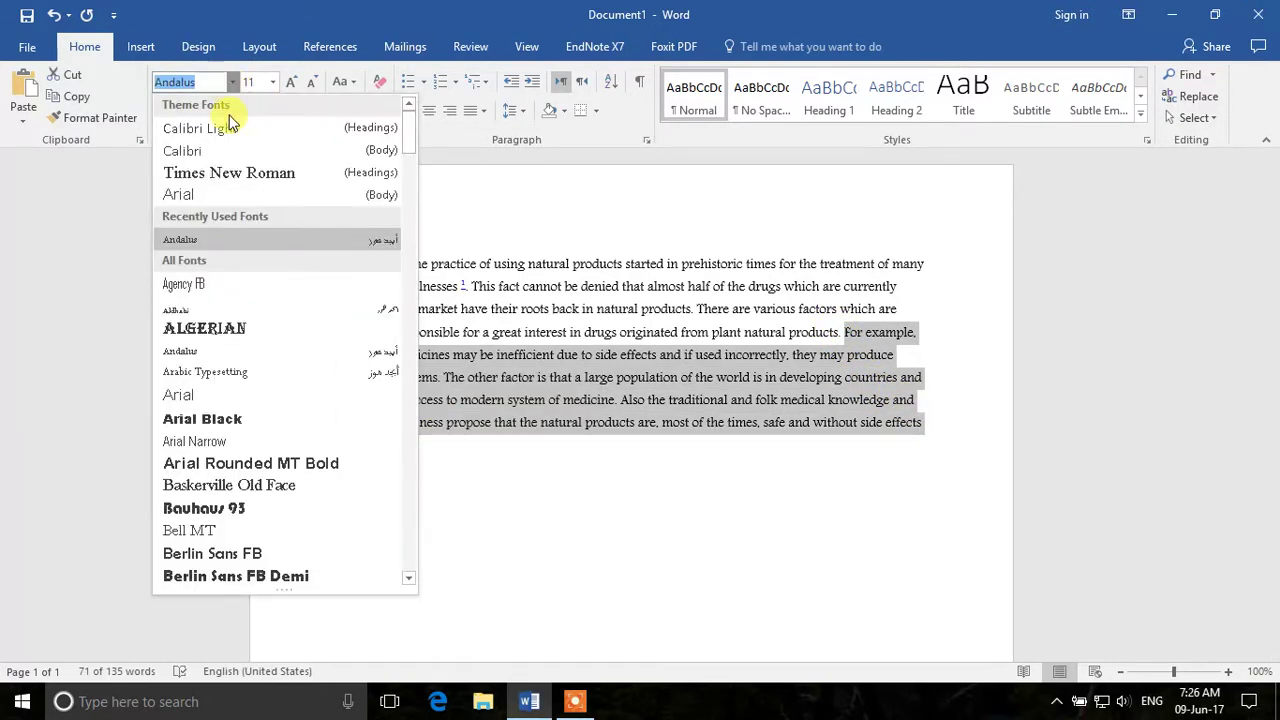
click(222, 173)
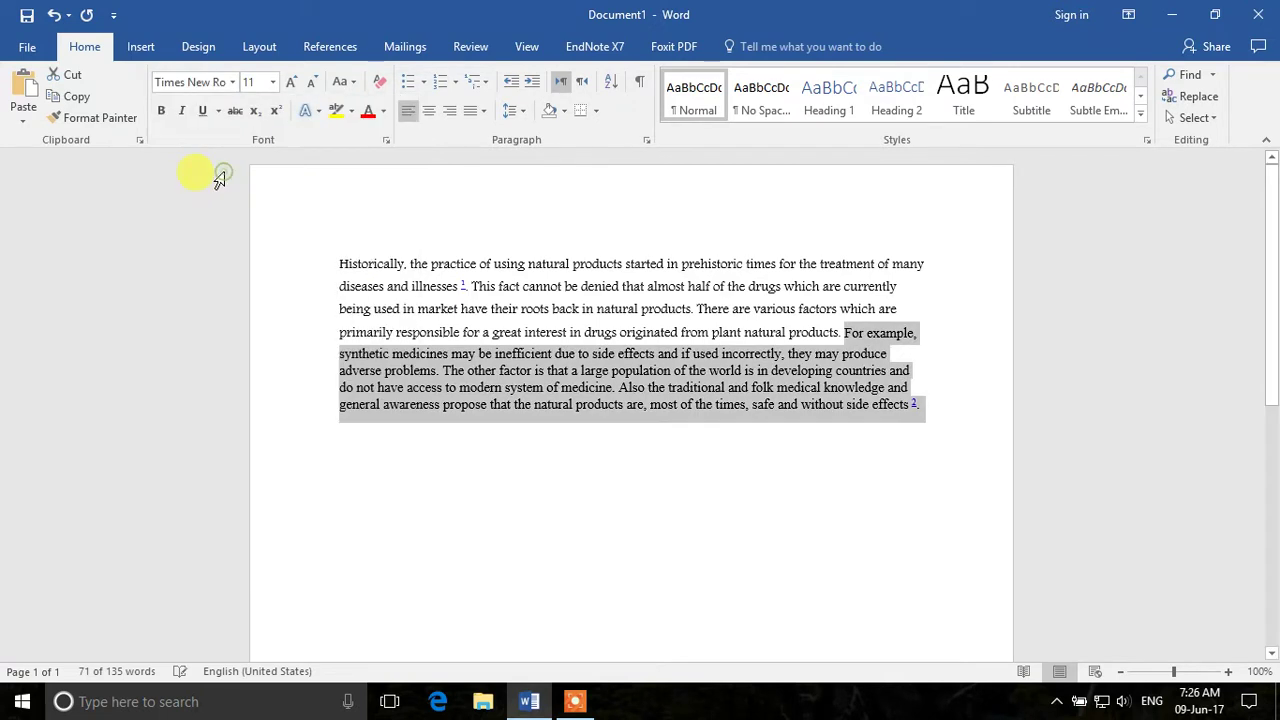
click(755, 450)
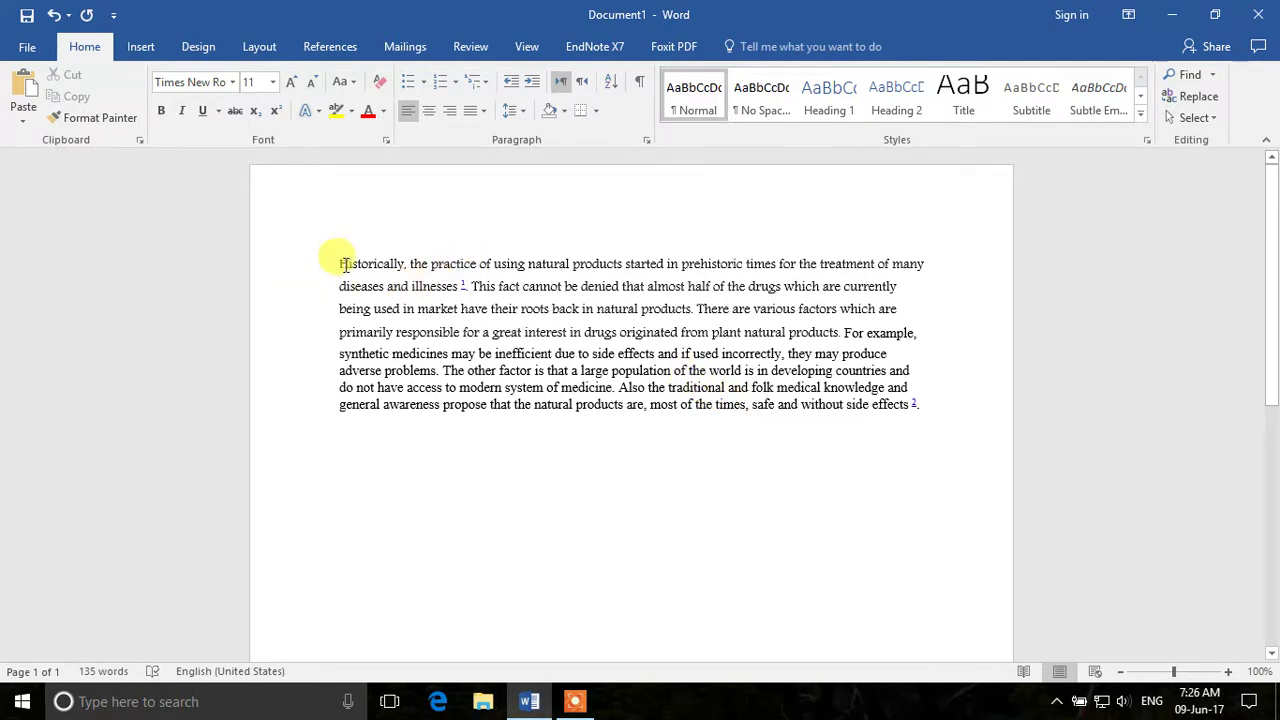
Set the font size of the whole paragraph to 14.
drag(341, 263, 937, 400)
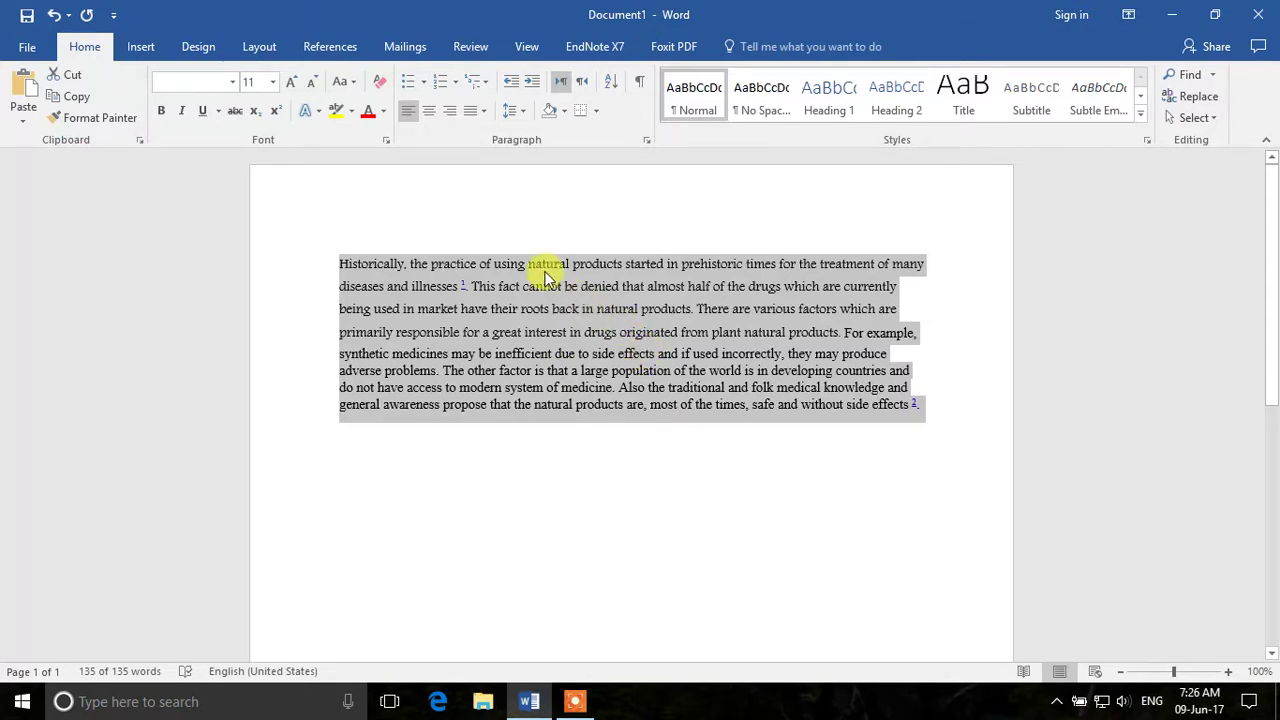
click(271, 83)
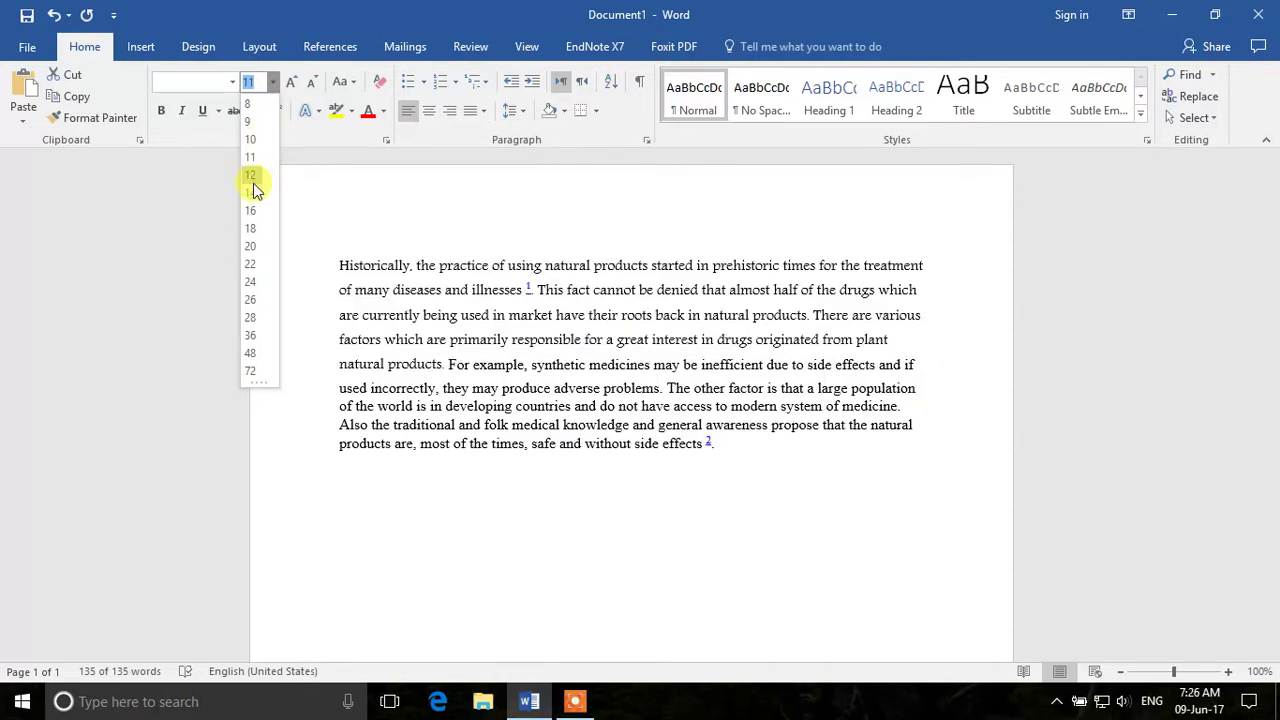
click(254, 195)
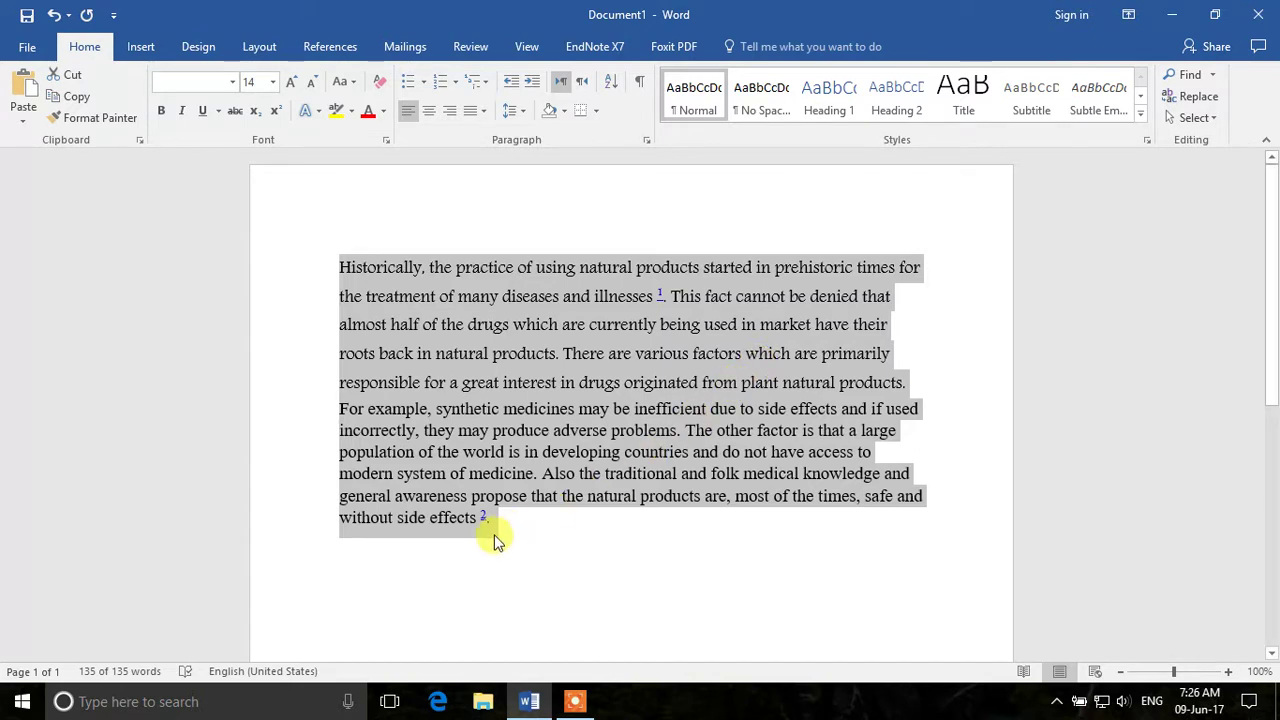
Add two lines below the paragraph reading "Ctrl + [" and "Ctrl + ]".
click(515, 518)
key(Return)
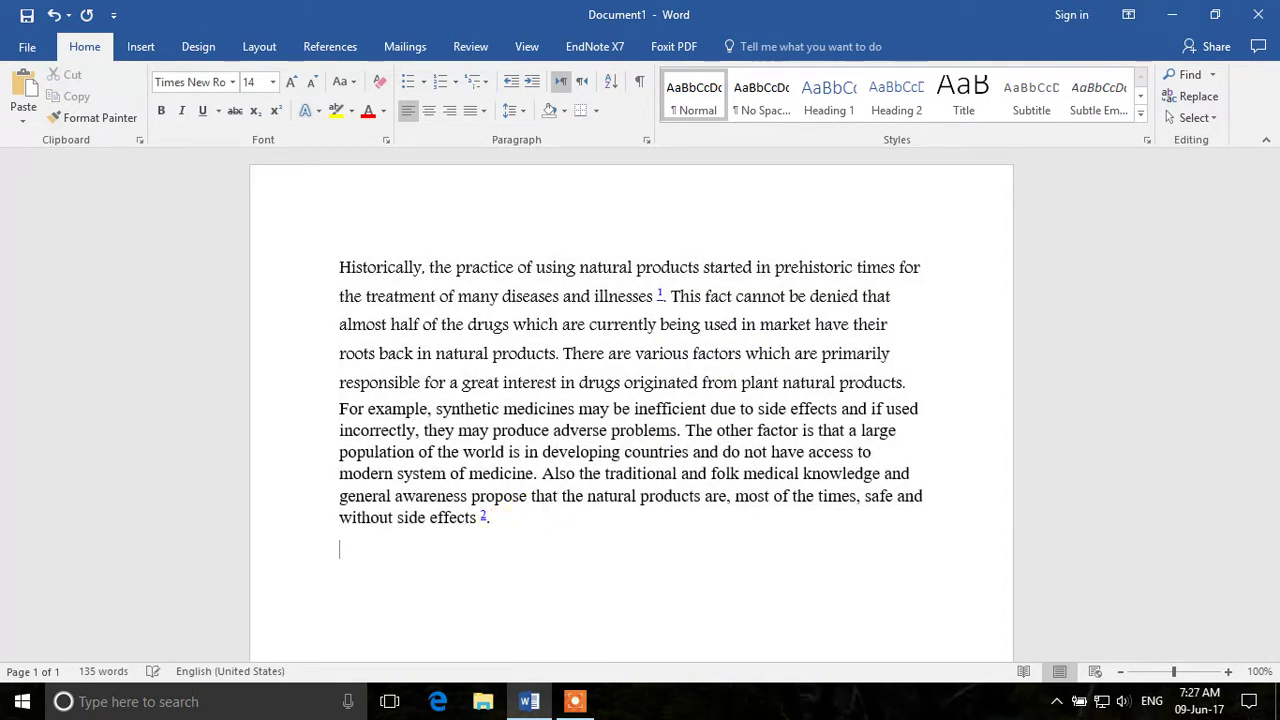
text(Ctrl )
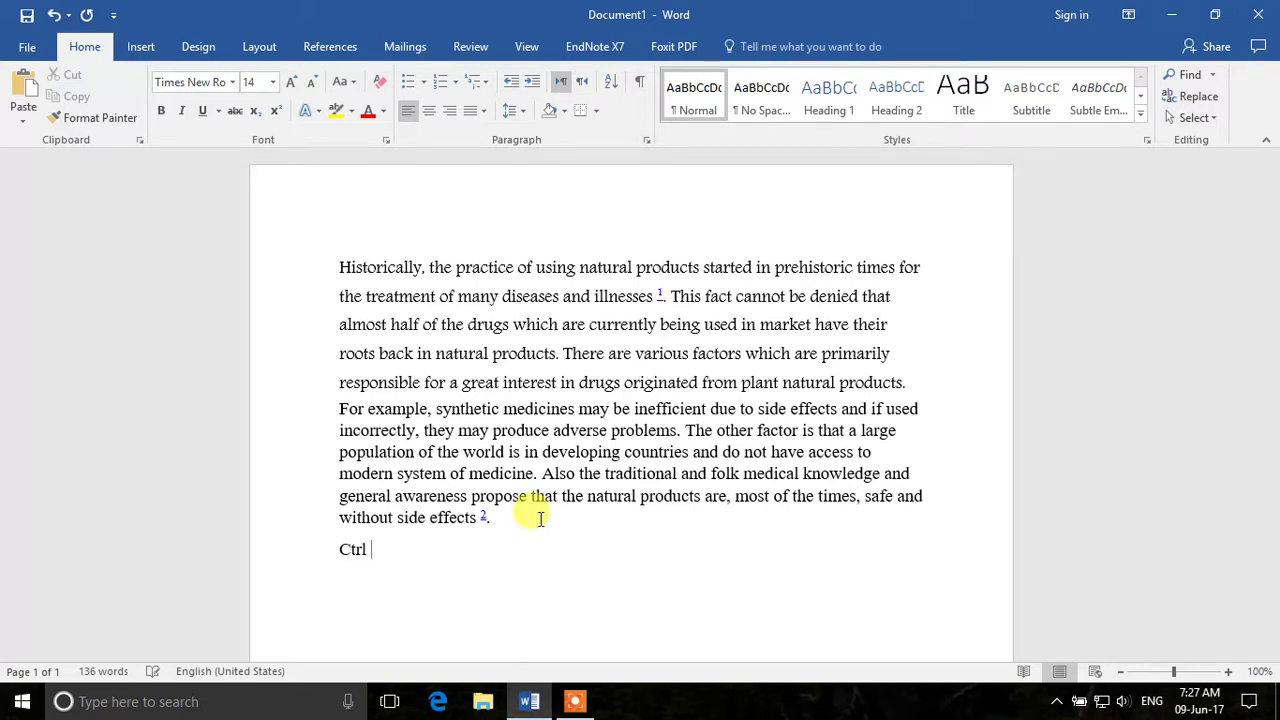
text(+ [ )
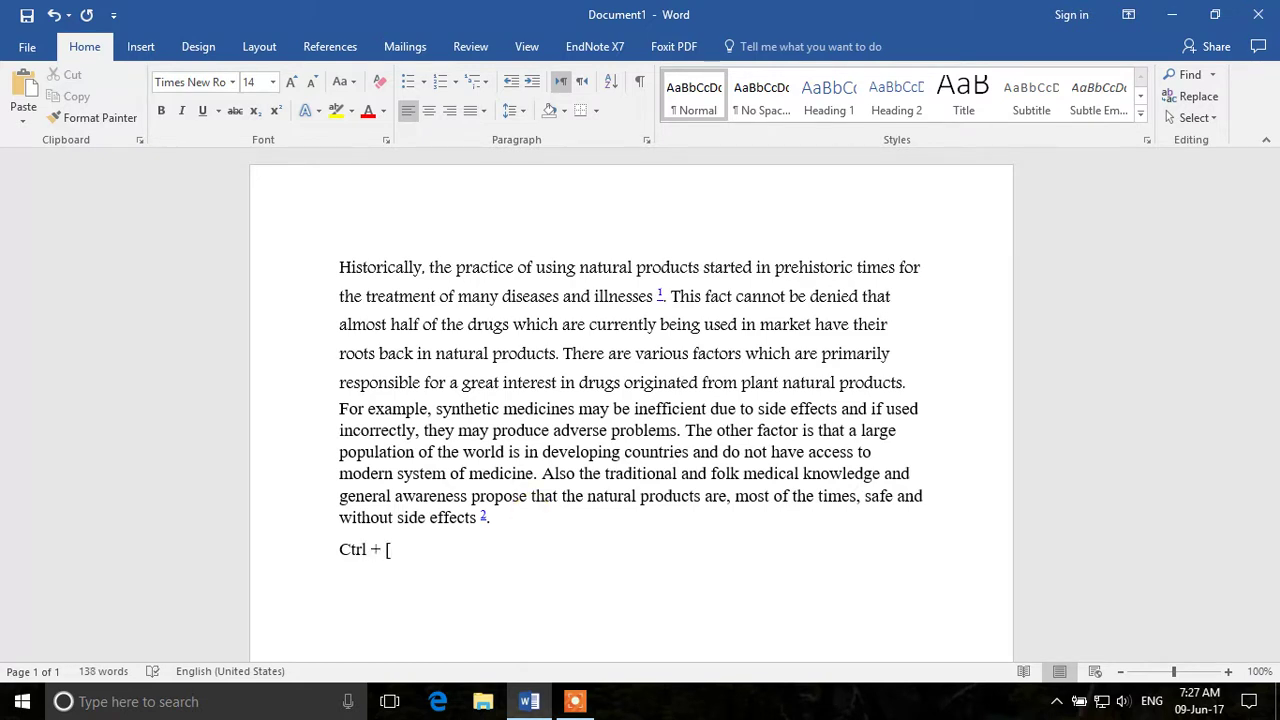
text(C)
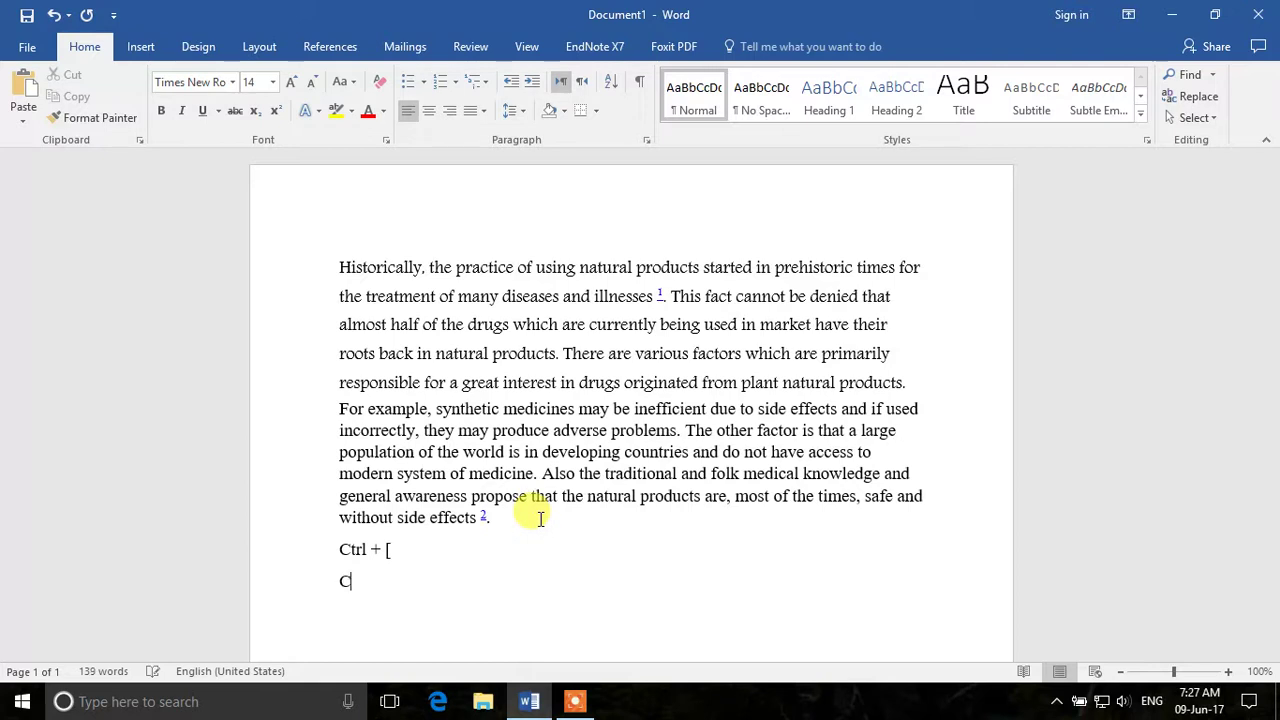
text(trl + ])
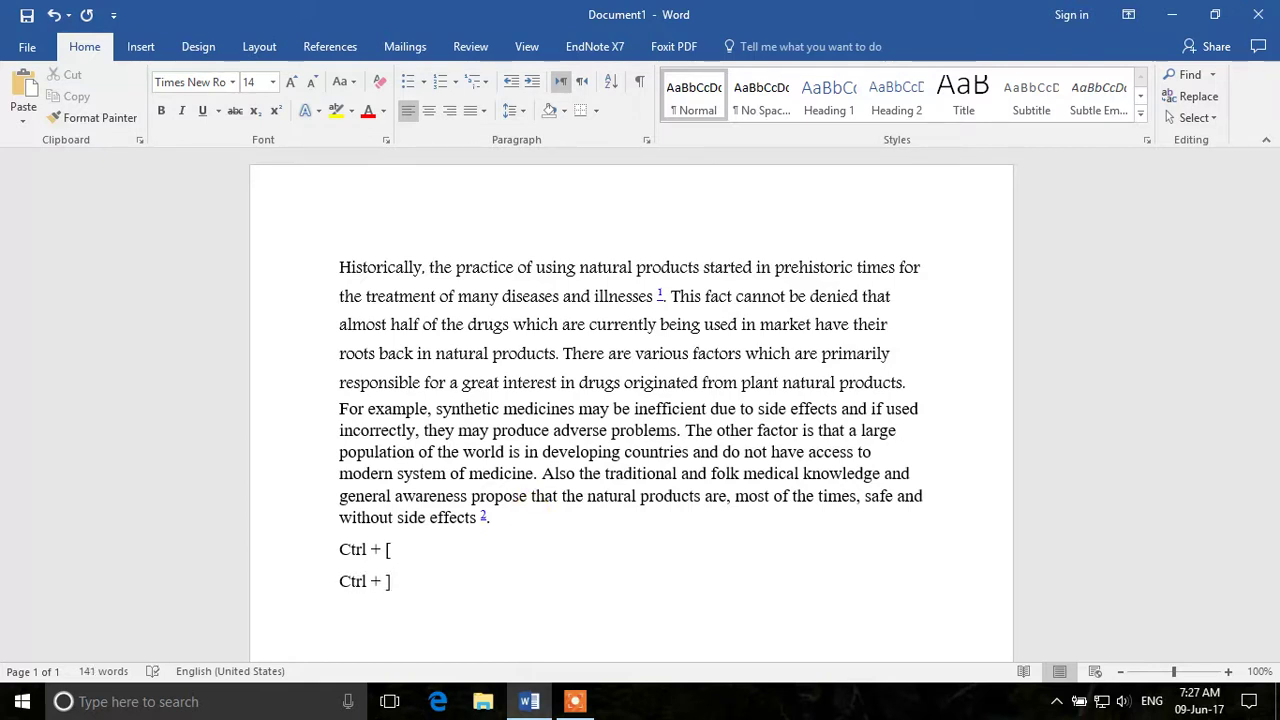
Shrink the font size of the "Historically" paragraph one point at a time to 8.
drag(339, 262, 508, 523)
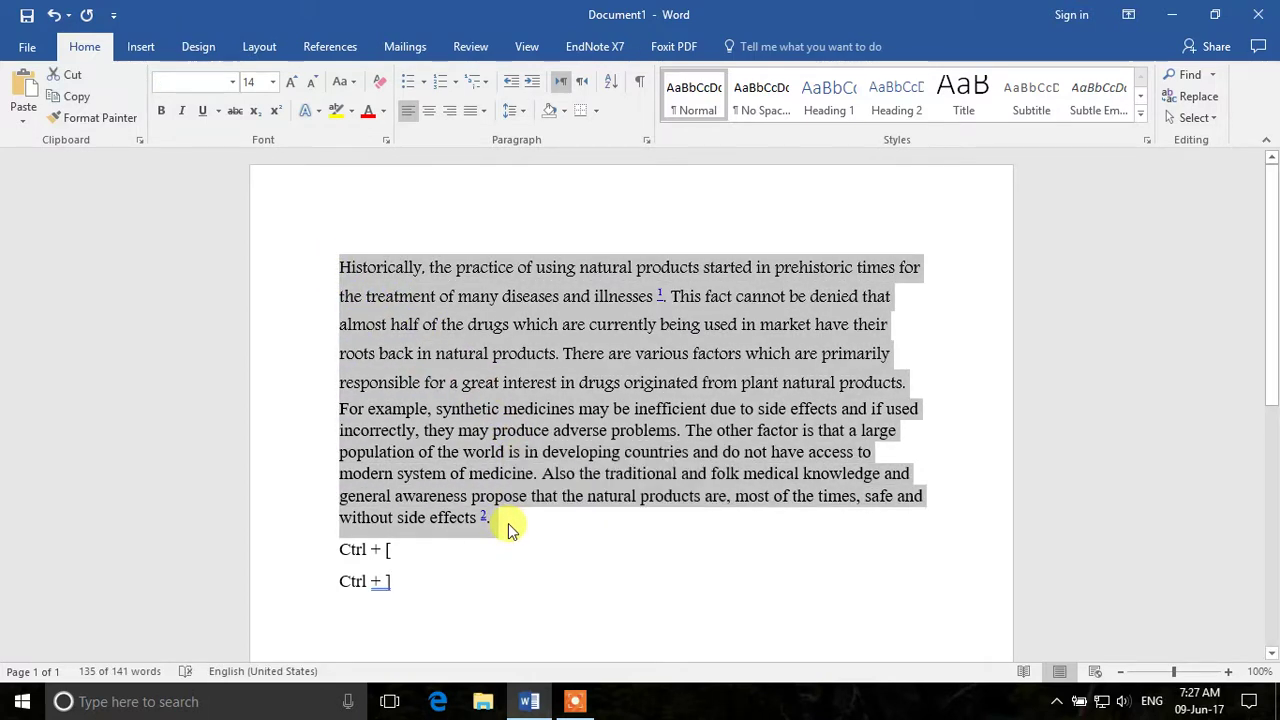
key(ctrl+bracketleft)
key(ctrl+bracketleft)
key(ctrl+bracketleft)
key(ctrl+bracketleft)
key(ctrl+bracketleft)
key(ctrl+bracketleft)
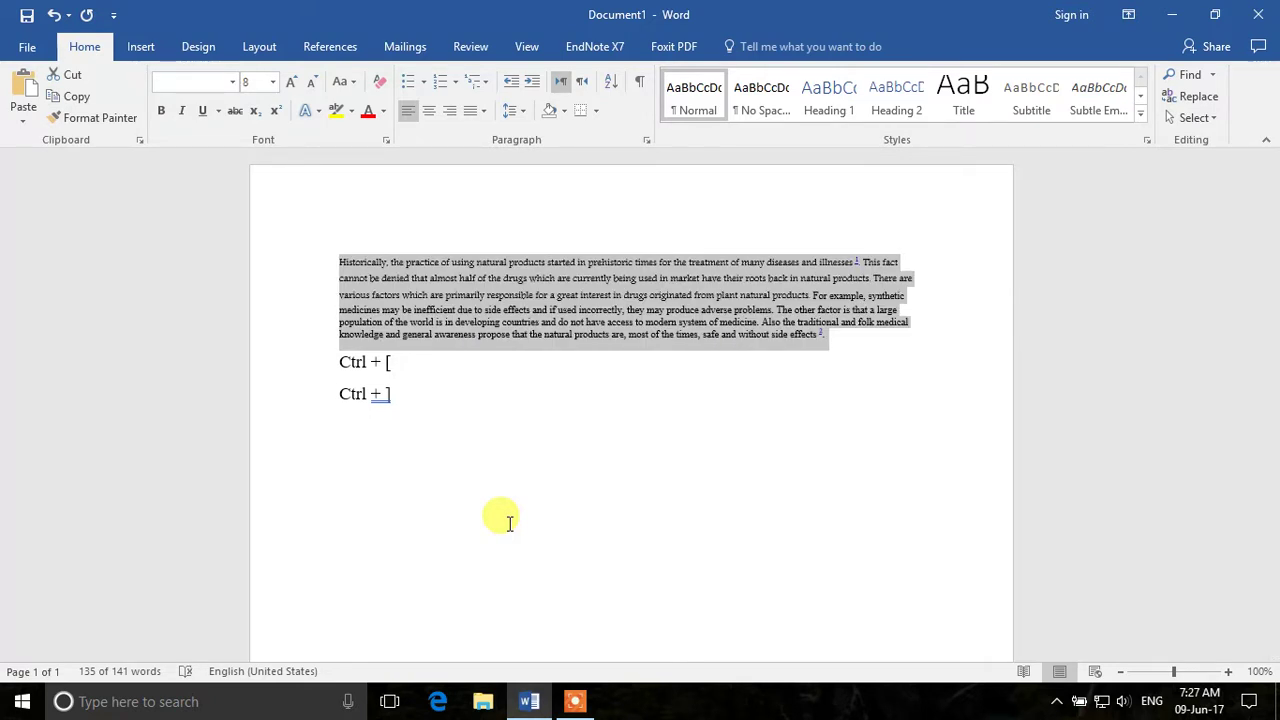
Enlarge the selected paragraph's font size one point at a time to 16.
key(ctrl+bracketright)
key(ctrl+bracketright)
key(ctrl+bracketright)
key(ctrl+bracketright)
key(ctrl+bracketright)
key(ctrl+bracketright)
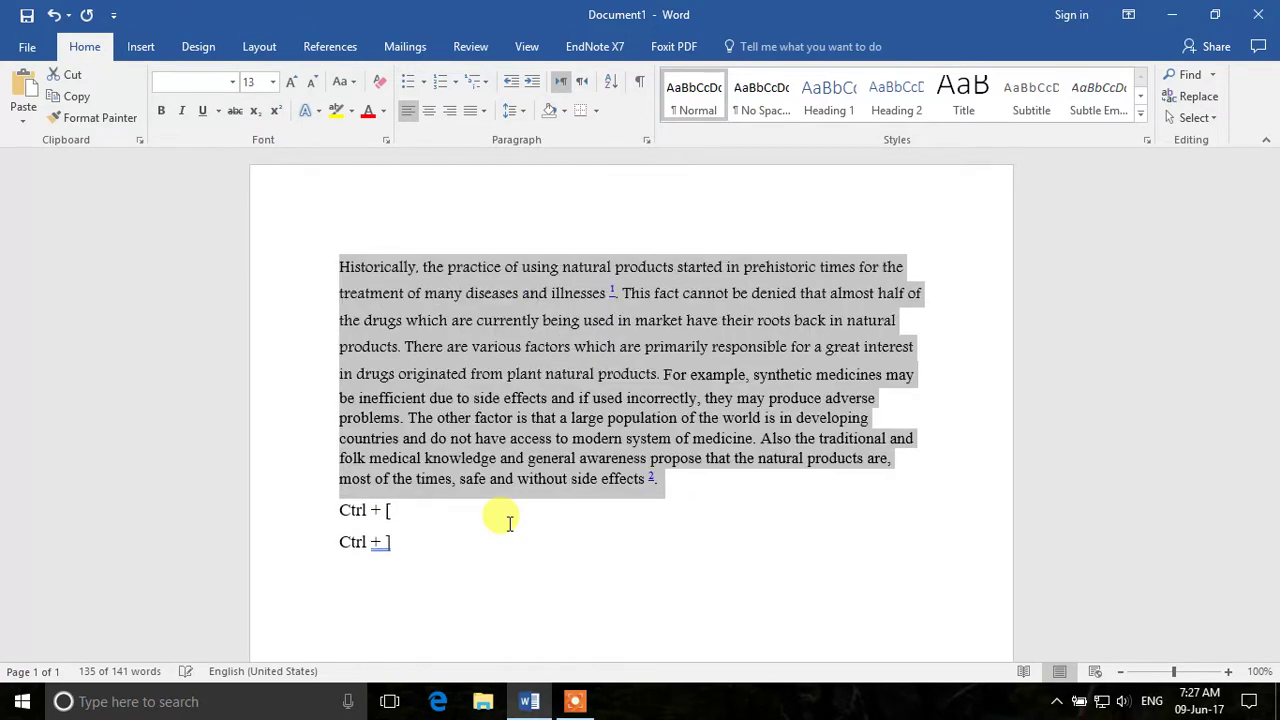
key(ctrl+bracketright)
key(ctrl+bracketright)
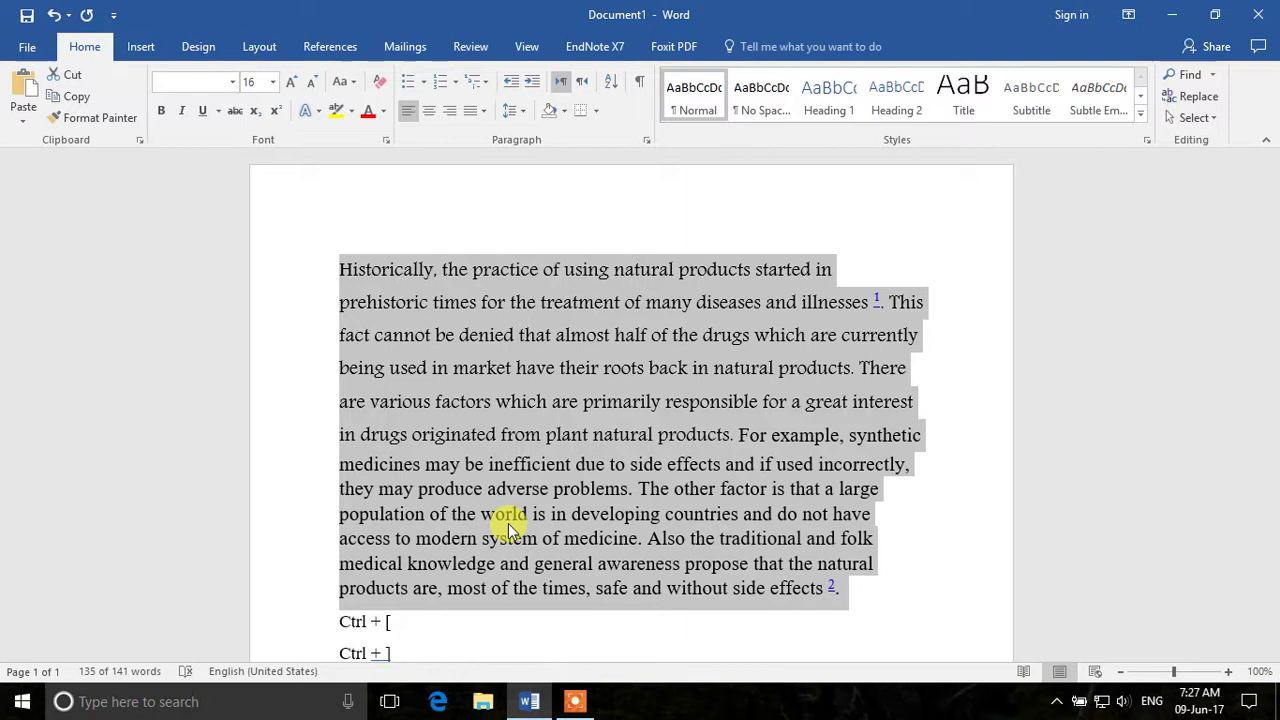
Reduce the selected paragraph's font size in stages to 12.
key(ctrl+bracketleft)
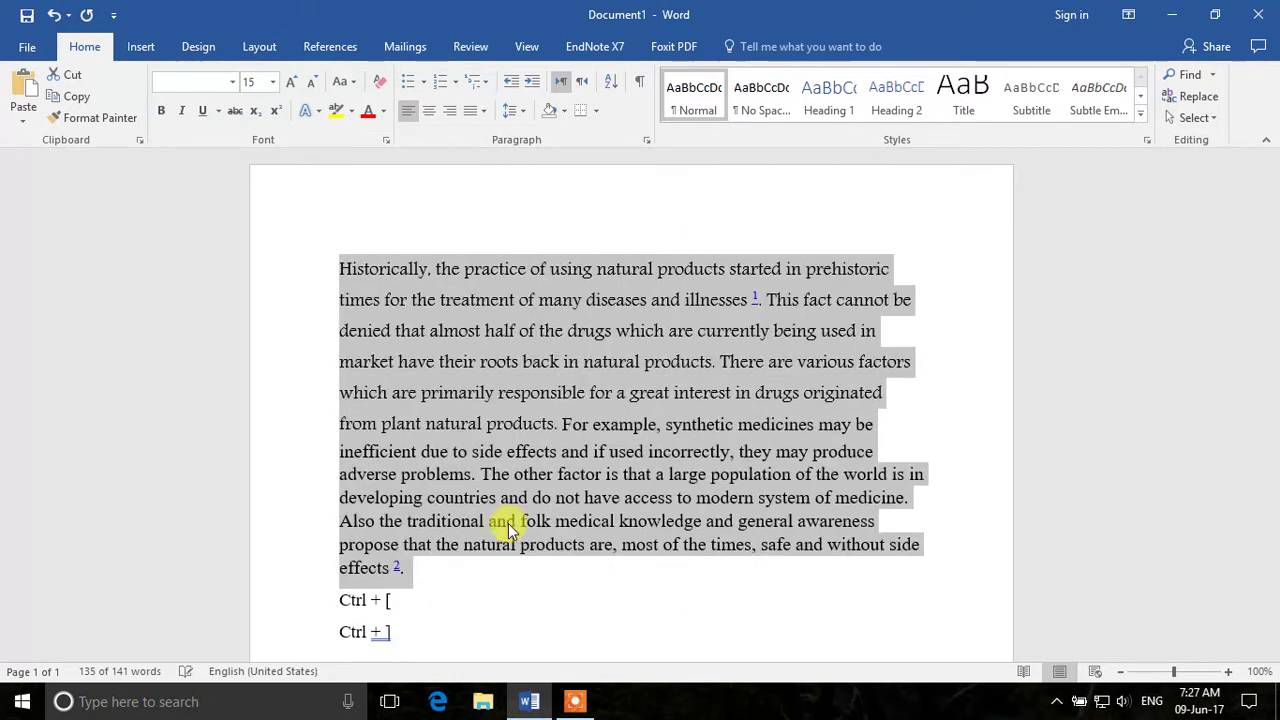
key(ctrl+bracketleft)
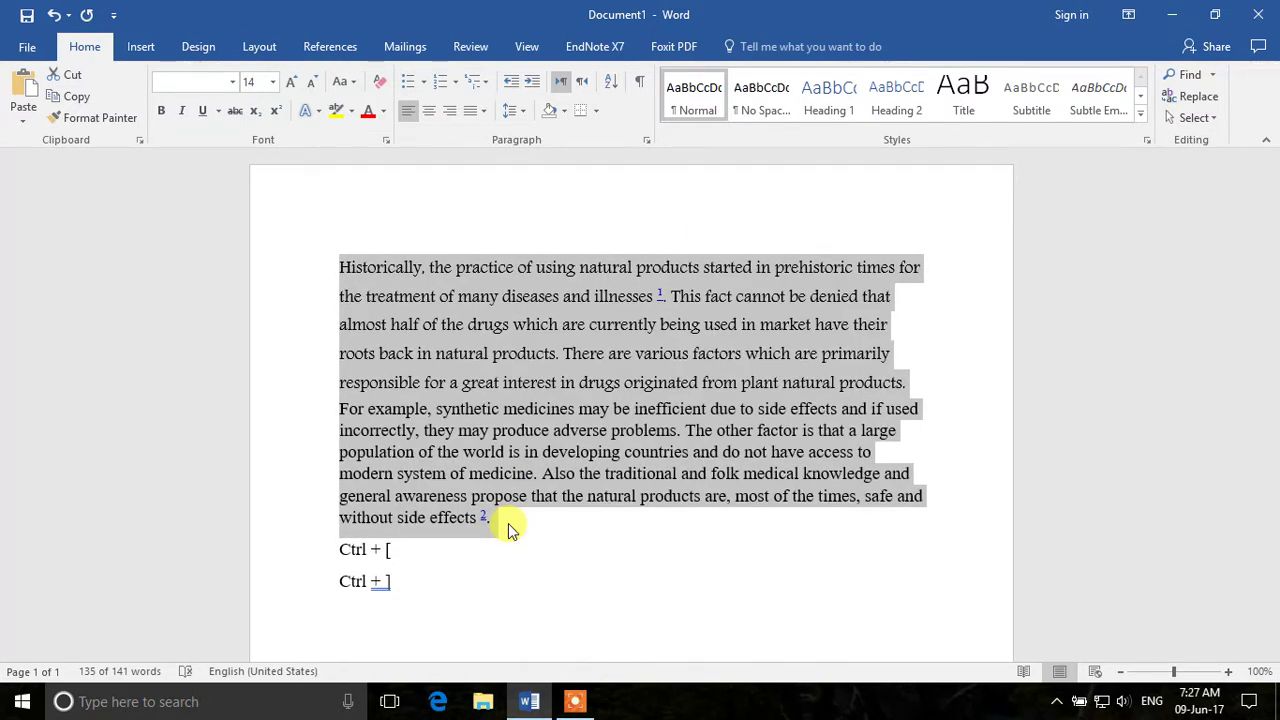
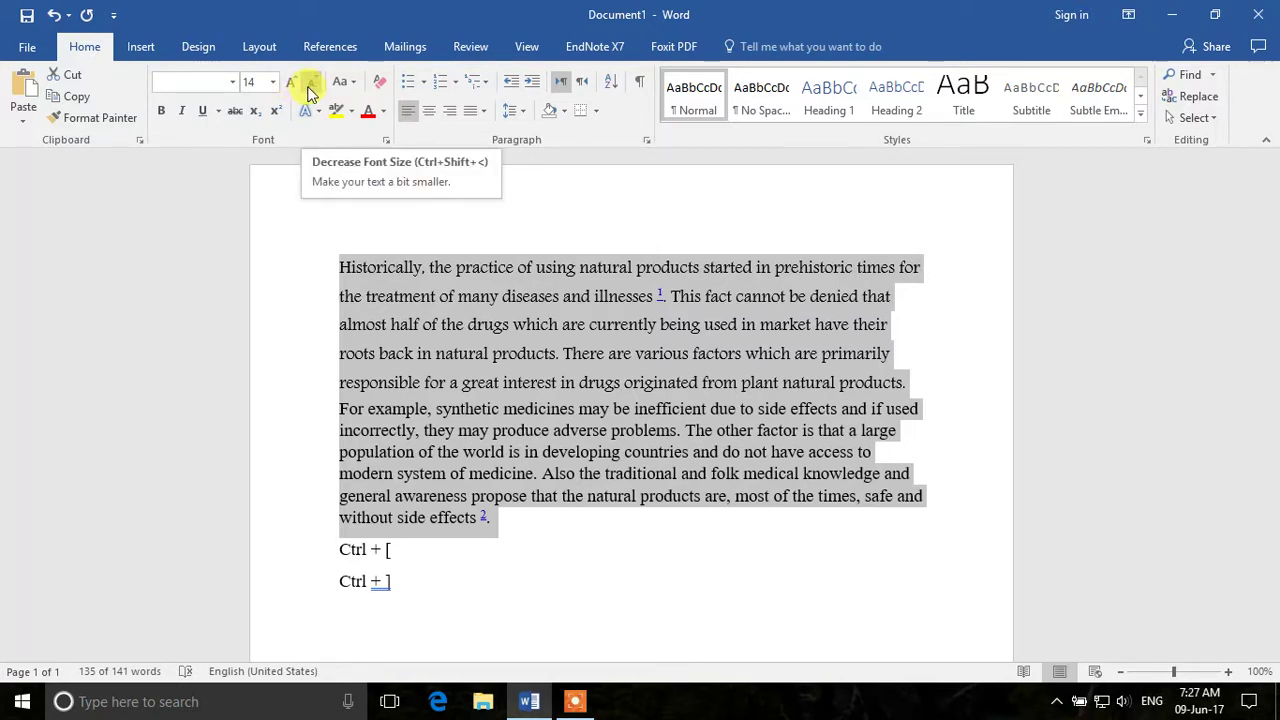
click(308, 91)
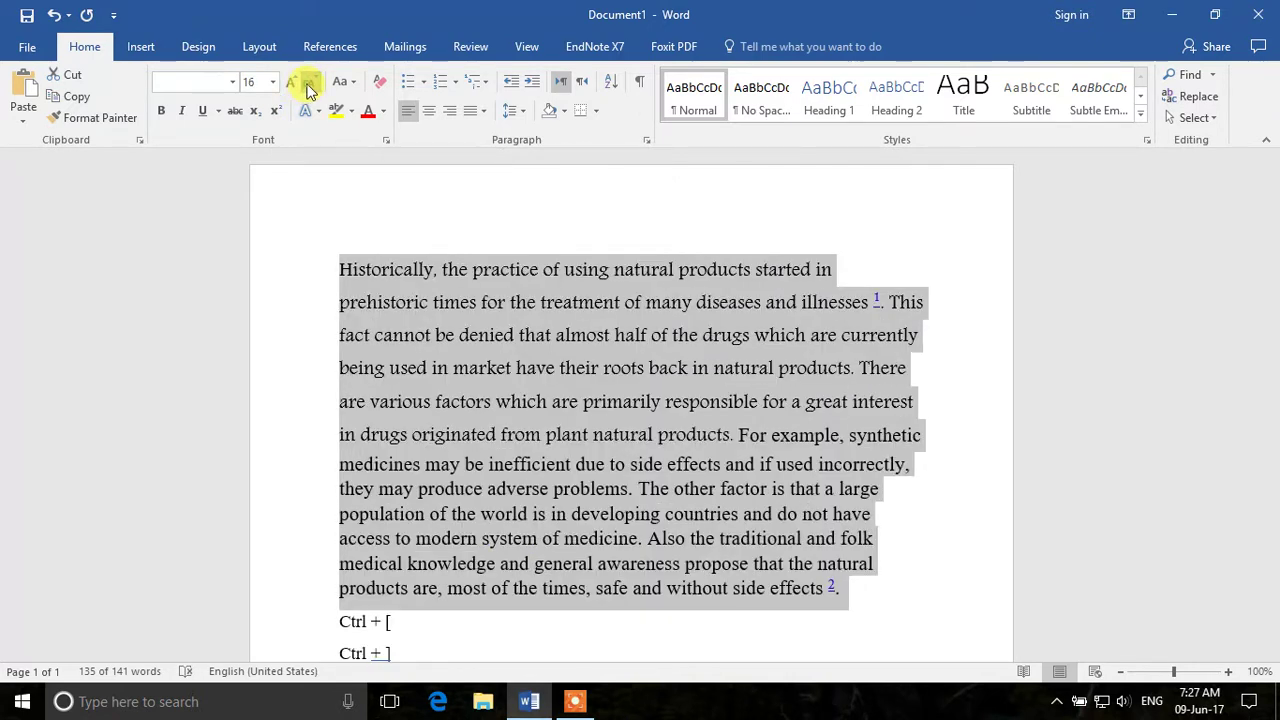
key(ctrl+z)
click(308, 91)
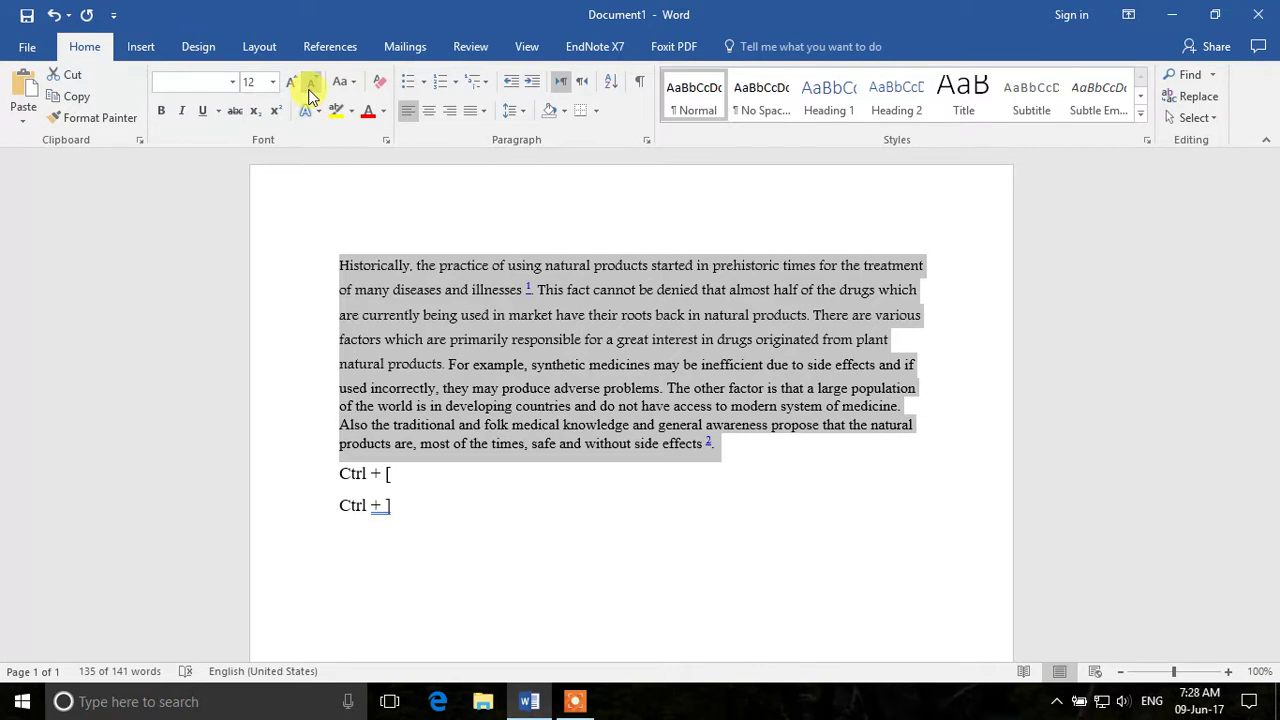
Try bold, italic and underline on the selected paragraph, turning each one off again.
click(163, 116)
click(165, 120)
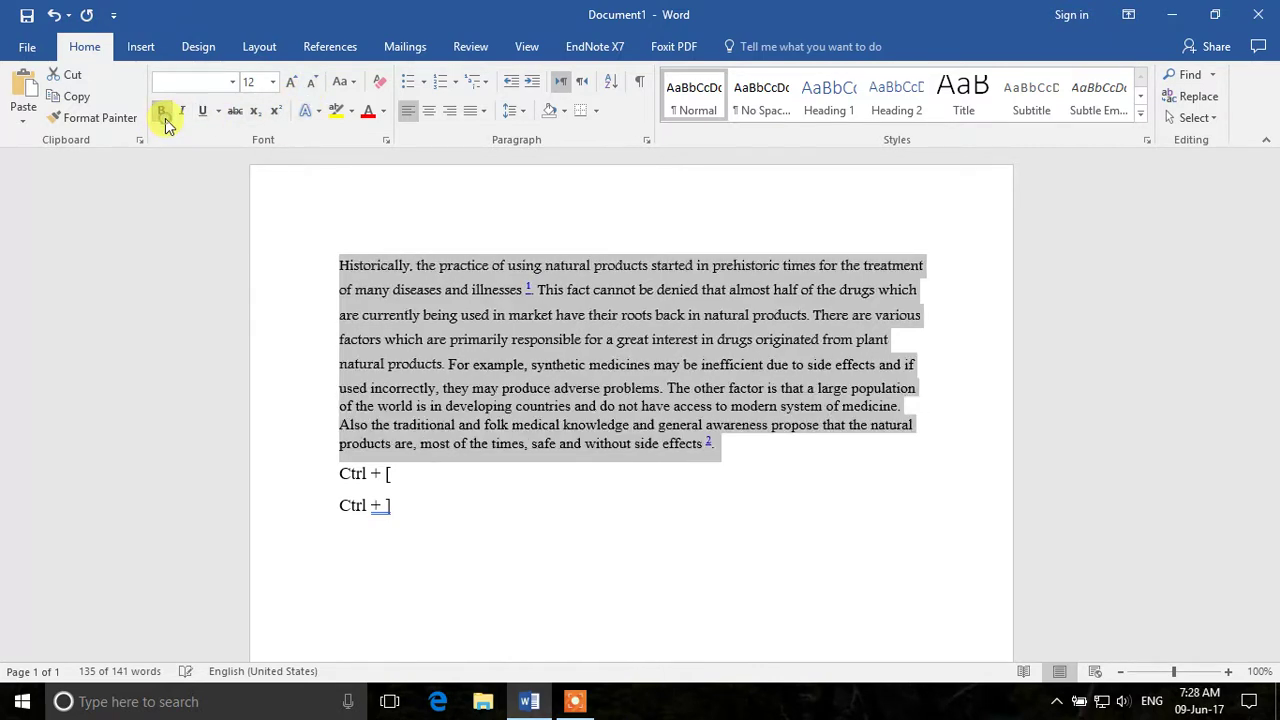
click(182, 117)
click(182, 117)
click(205, 113)
click(207, 114)
click(218, 111)
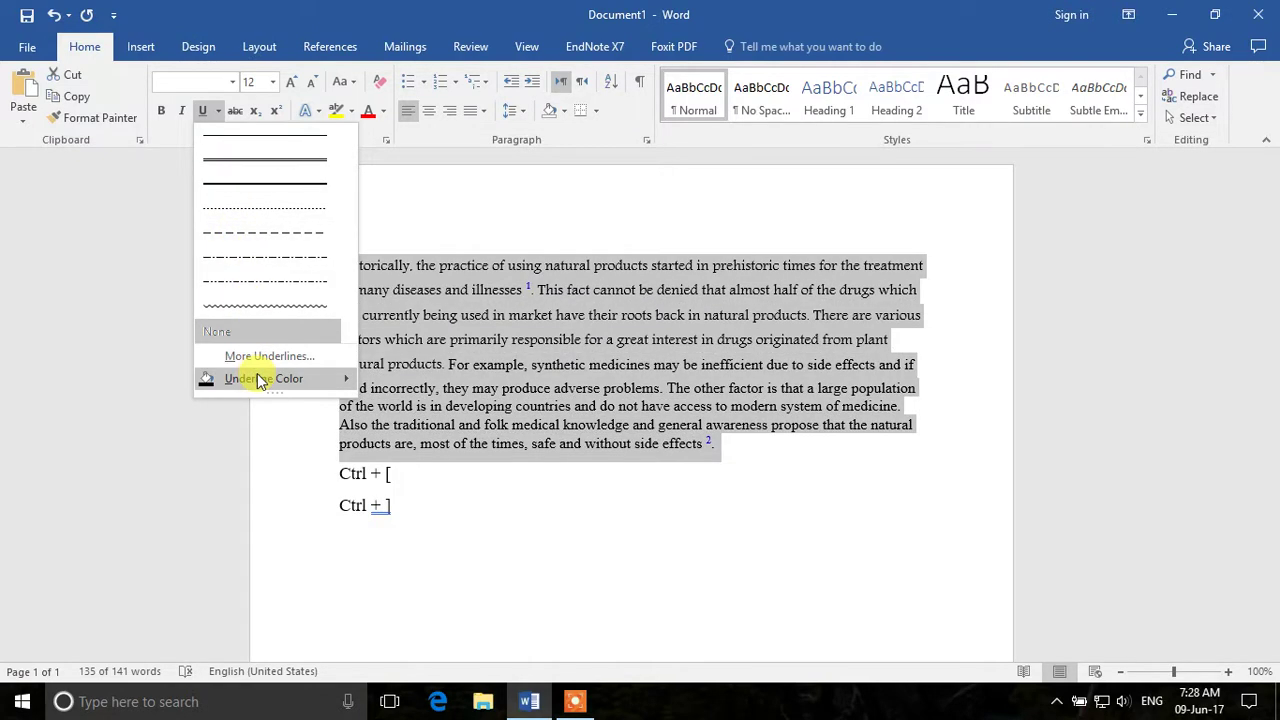
mouse_move(254, 376)
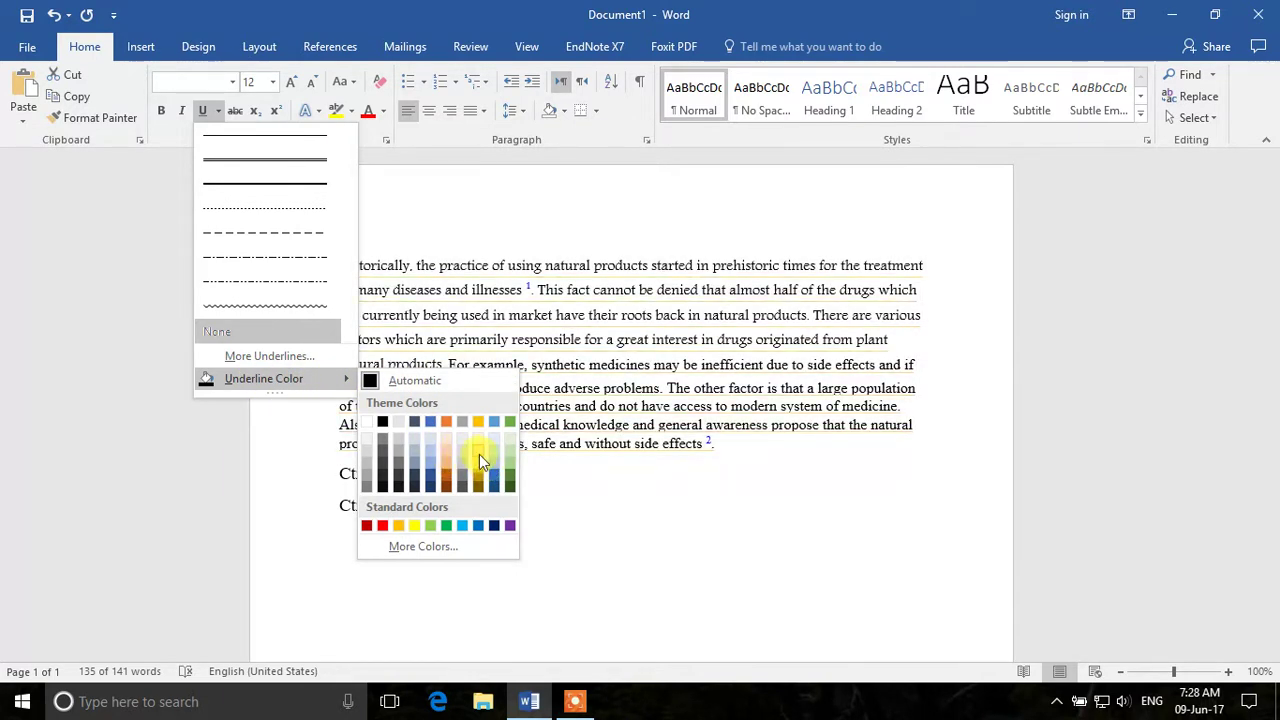
click(423, 206)
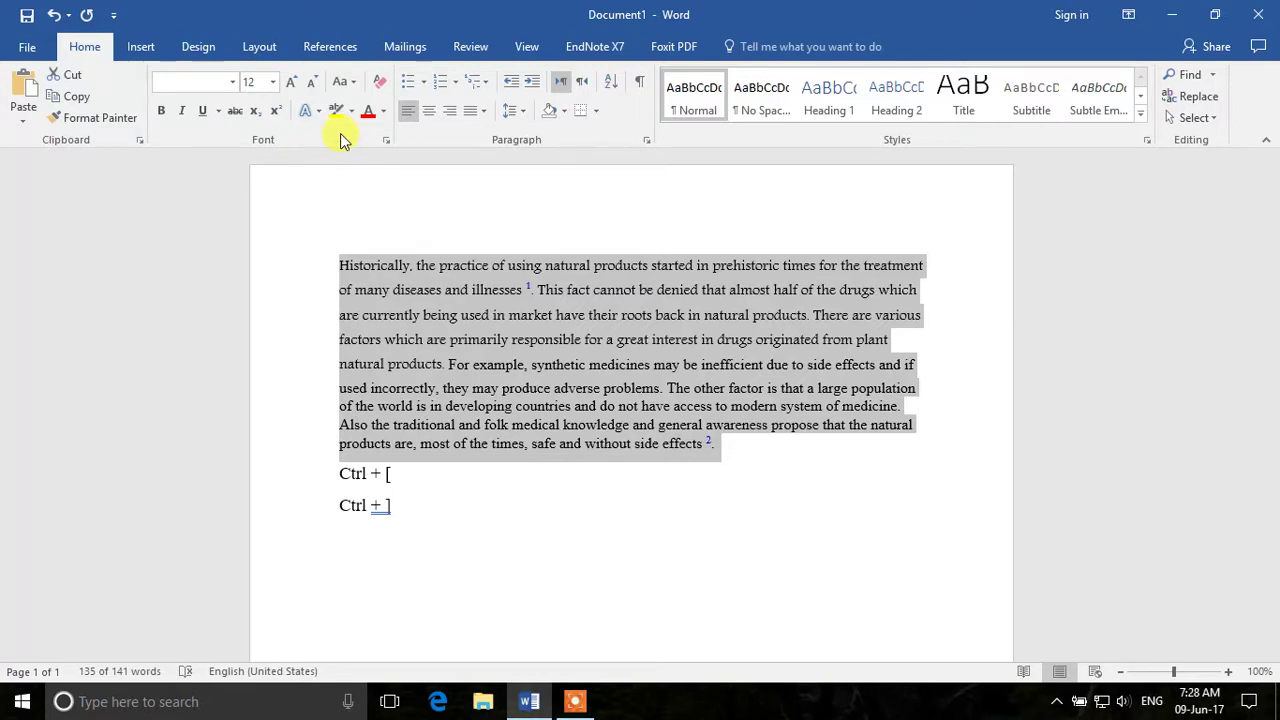
Change the font colour of the selected "Historically" paragraph to the standard purple.
click(383, 113)
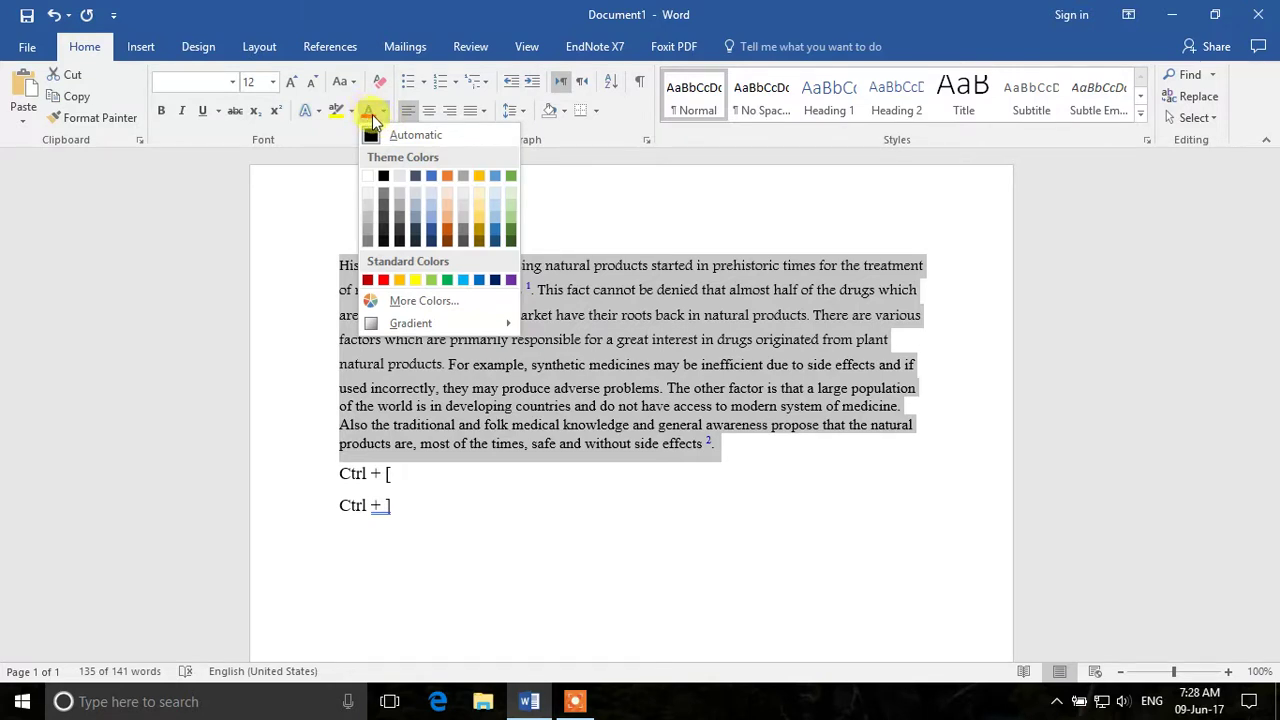
click(511, 284)
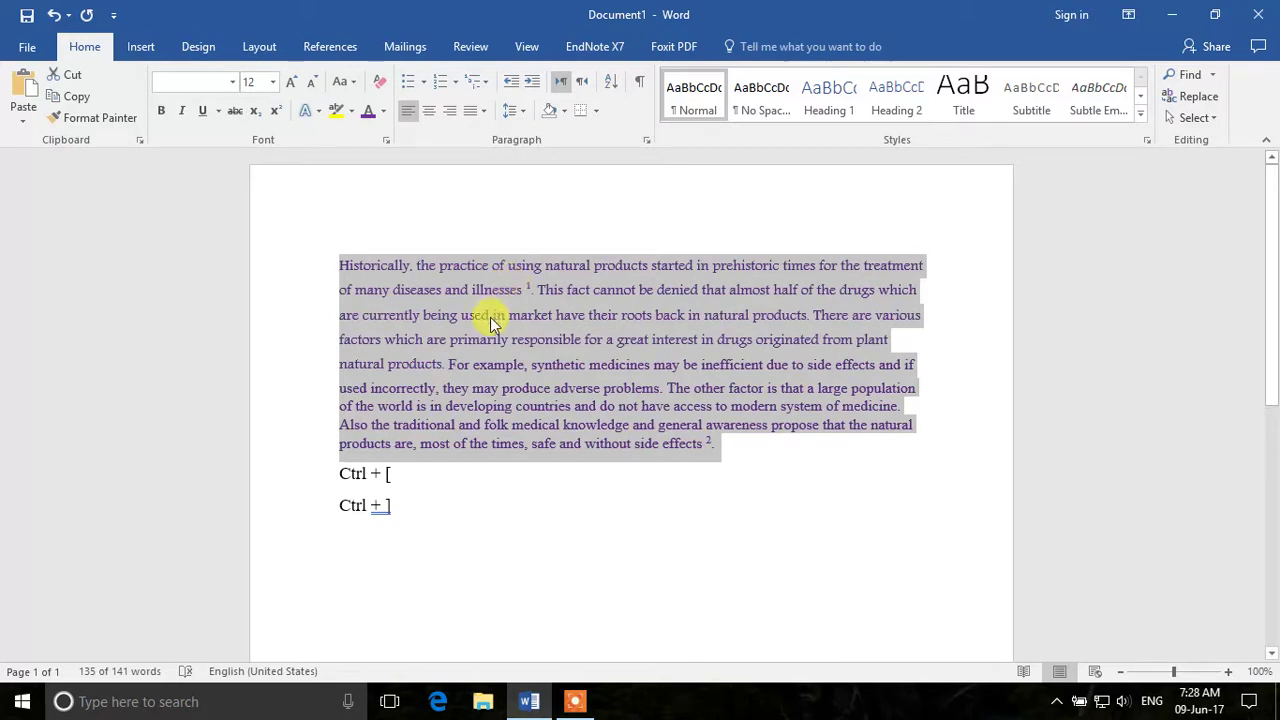
click(490, 316)
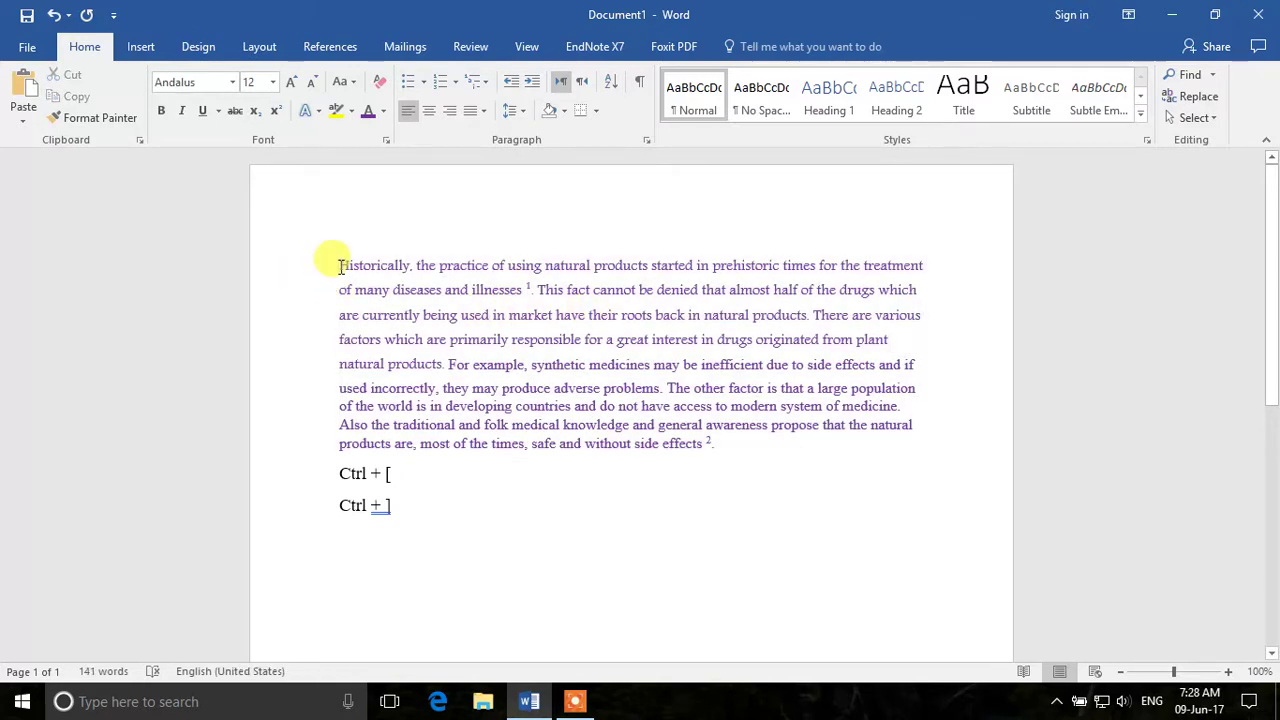
Highlight the two "Ctrl +" lines below the paragraph in bright green.
drag(340, 473, 397, 508)
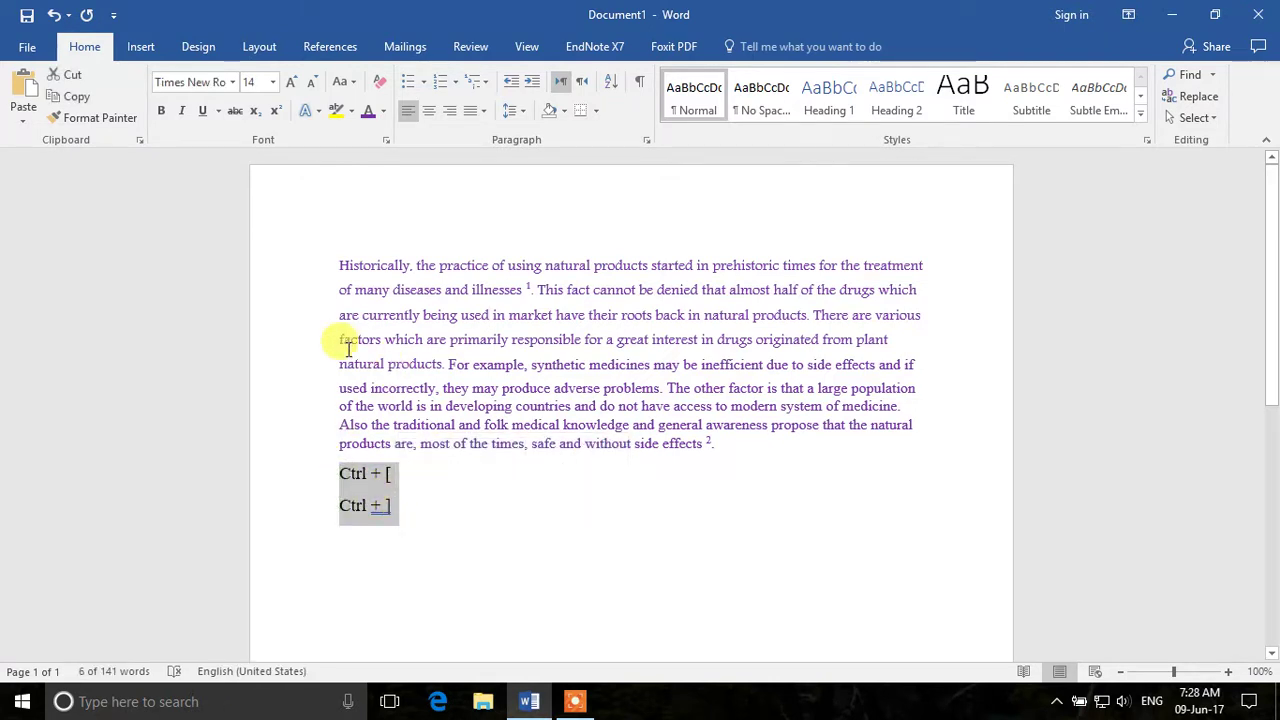
click(356, 112)
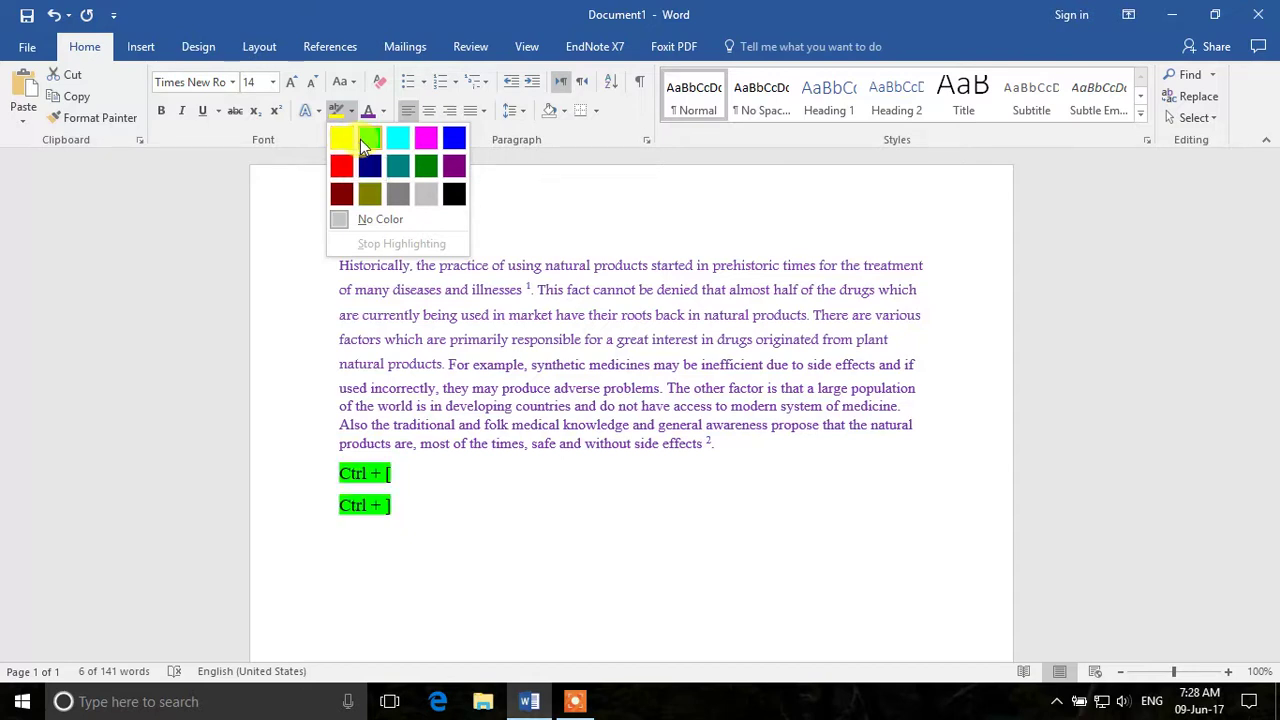
click(360, 139)
click(354, 200)
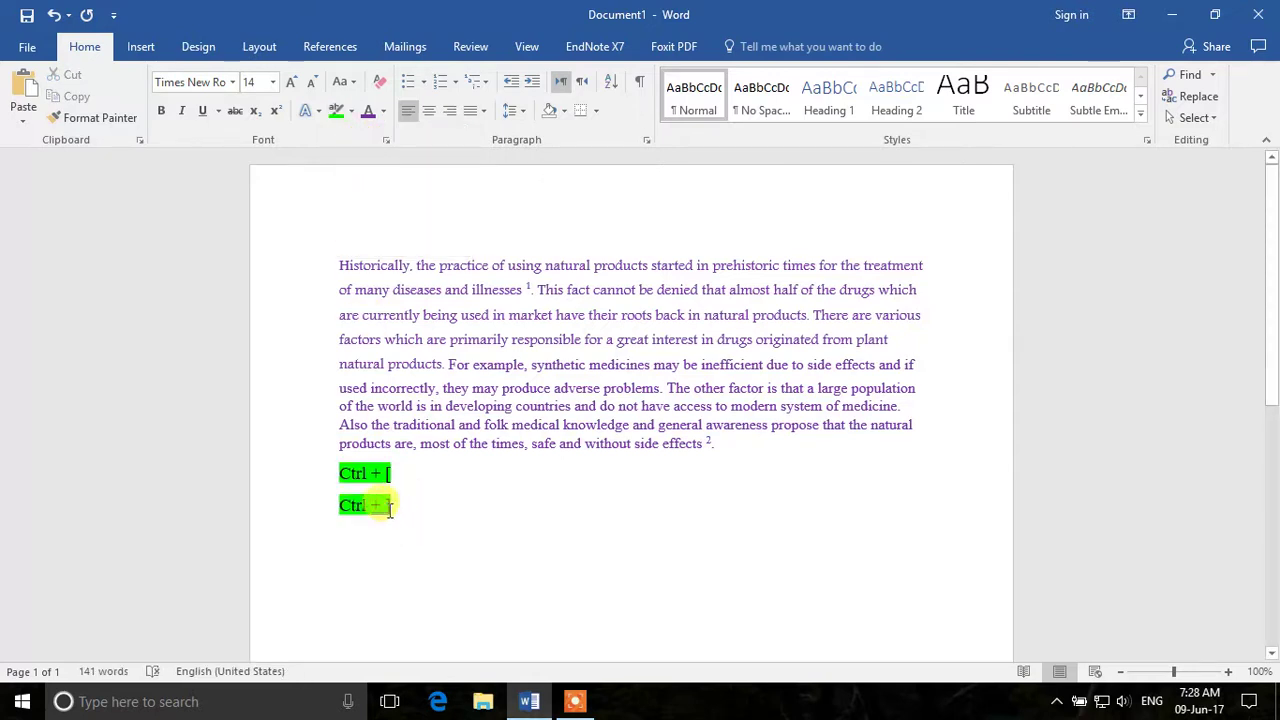
Apply the black text effect with a blue shadow to the second "Ctrl +" line.
drag(337, 502, 396, 507)
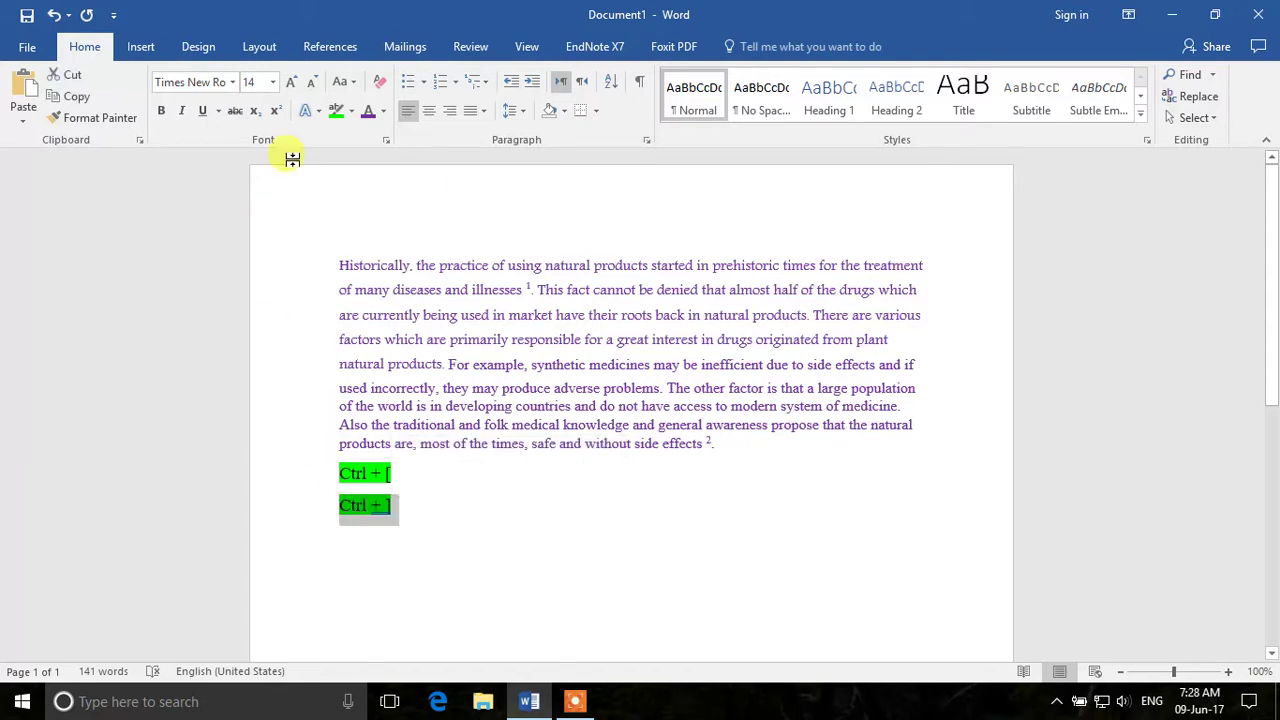
click(307, 110)
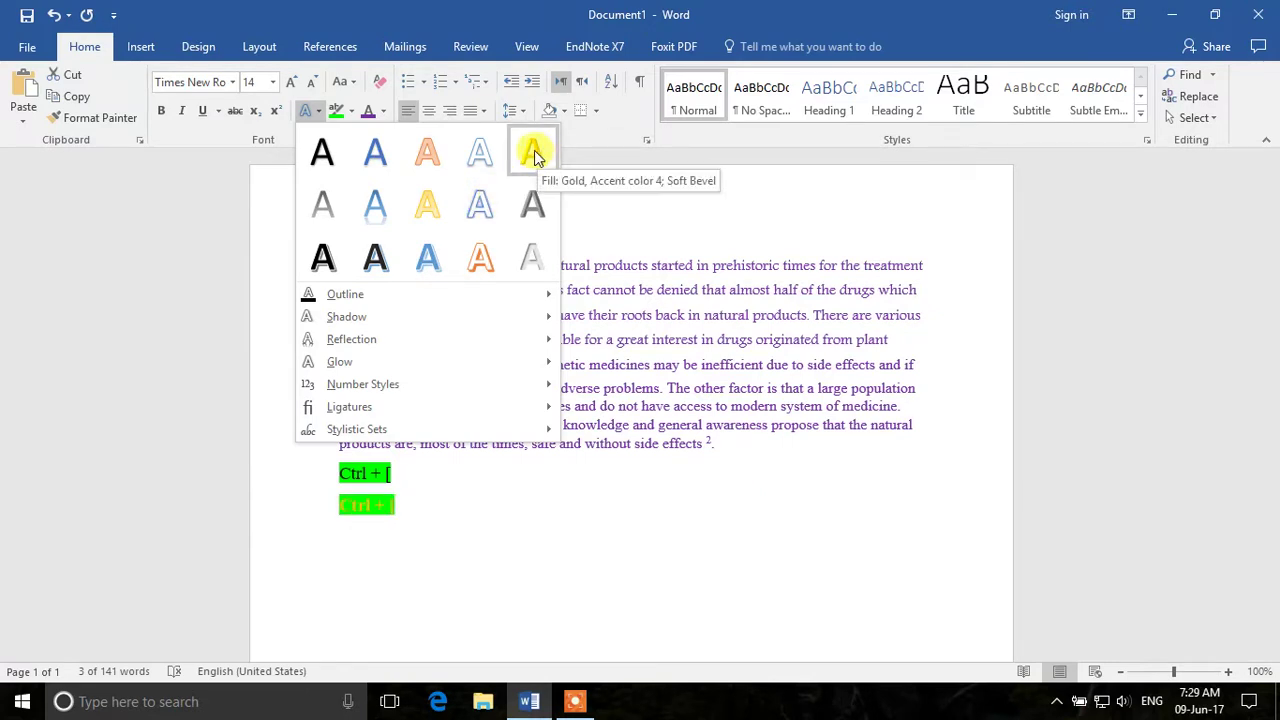
click(374, 257)
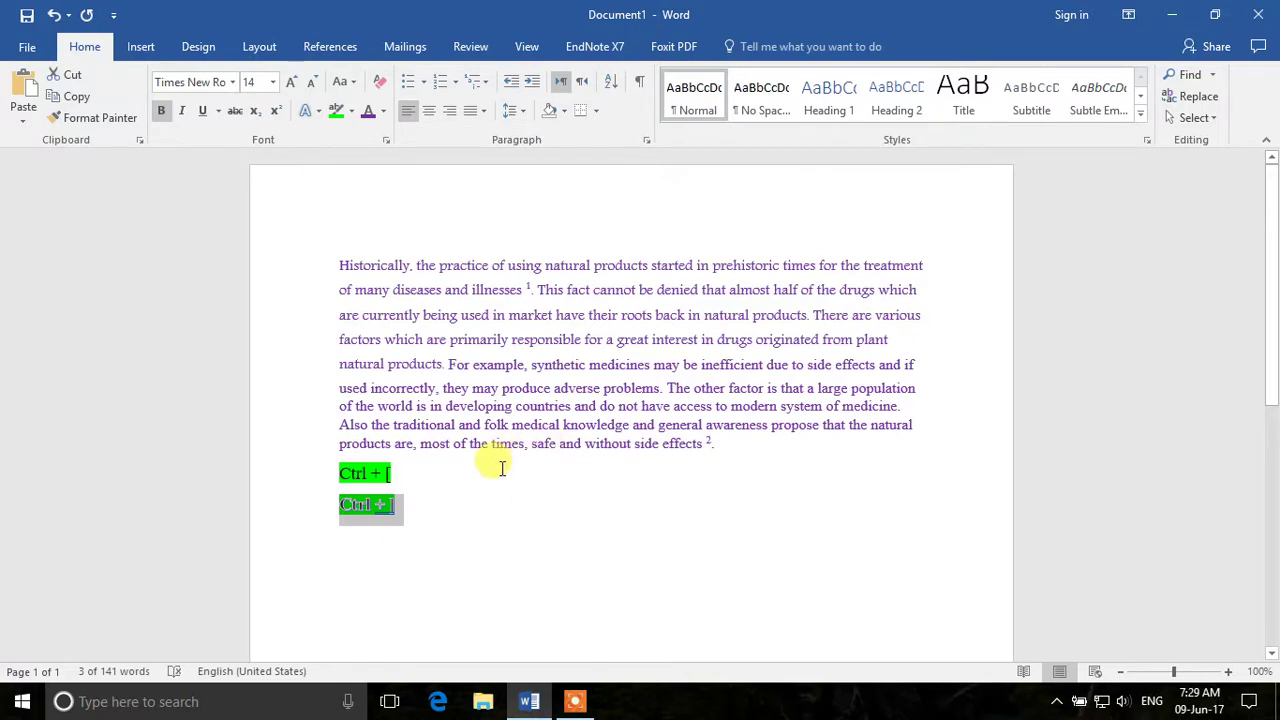
click(428, 522)
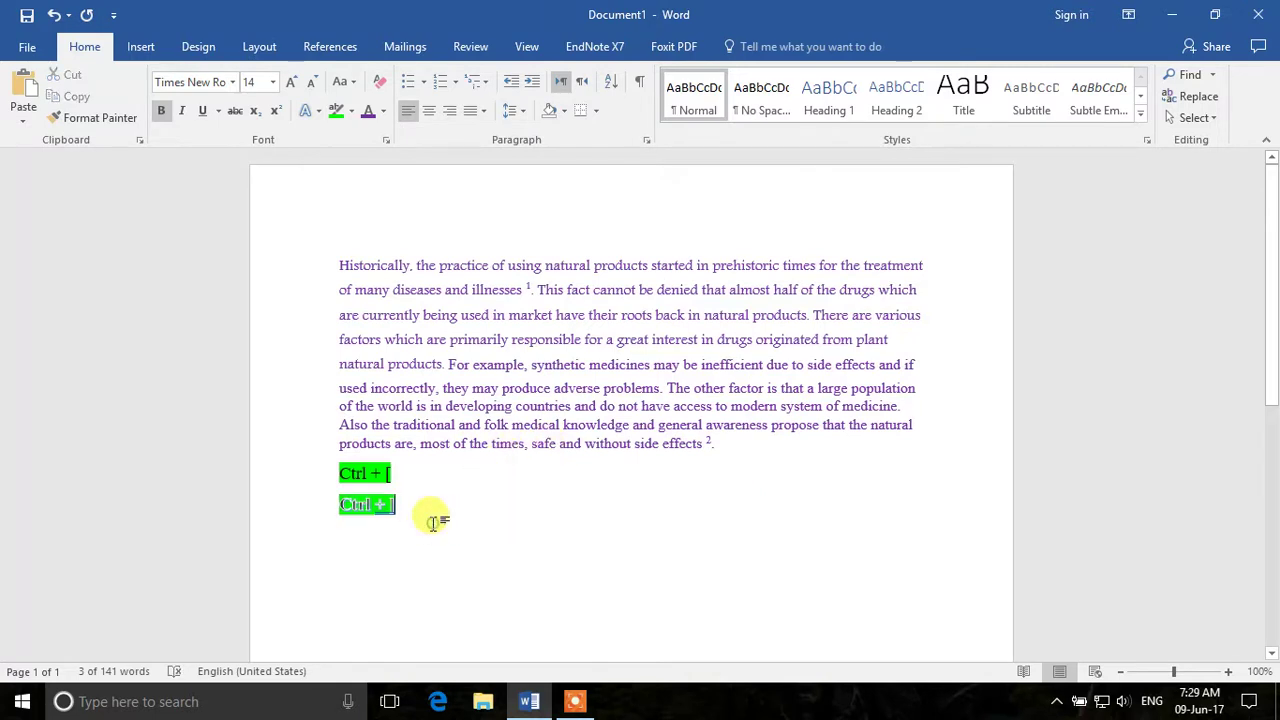
click(318, 111)
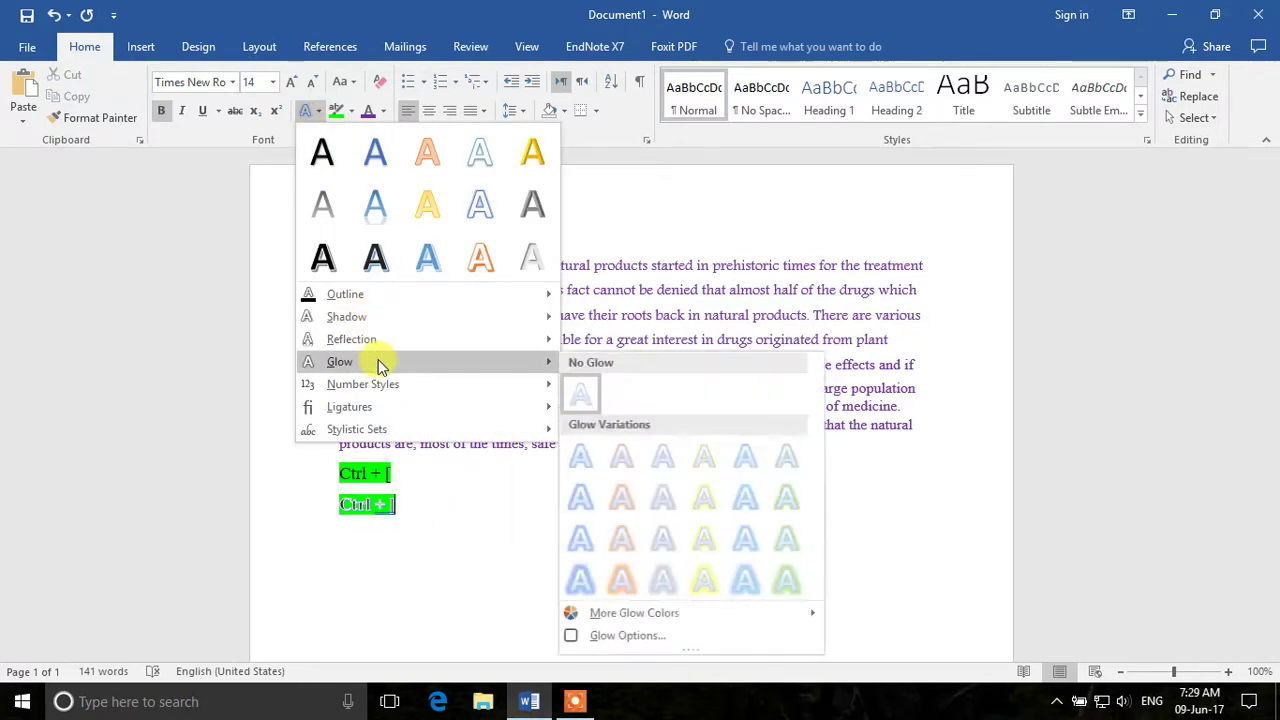
mouse_move(385, 347)
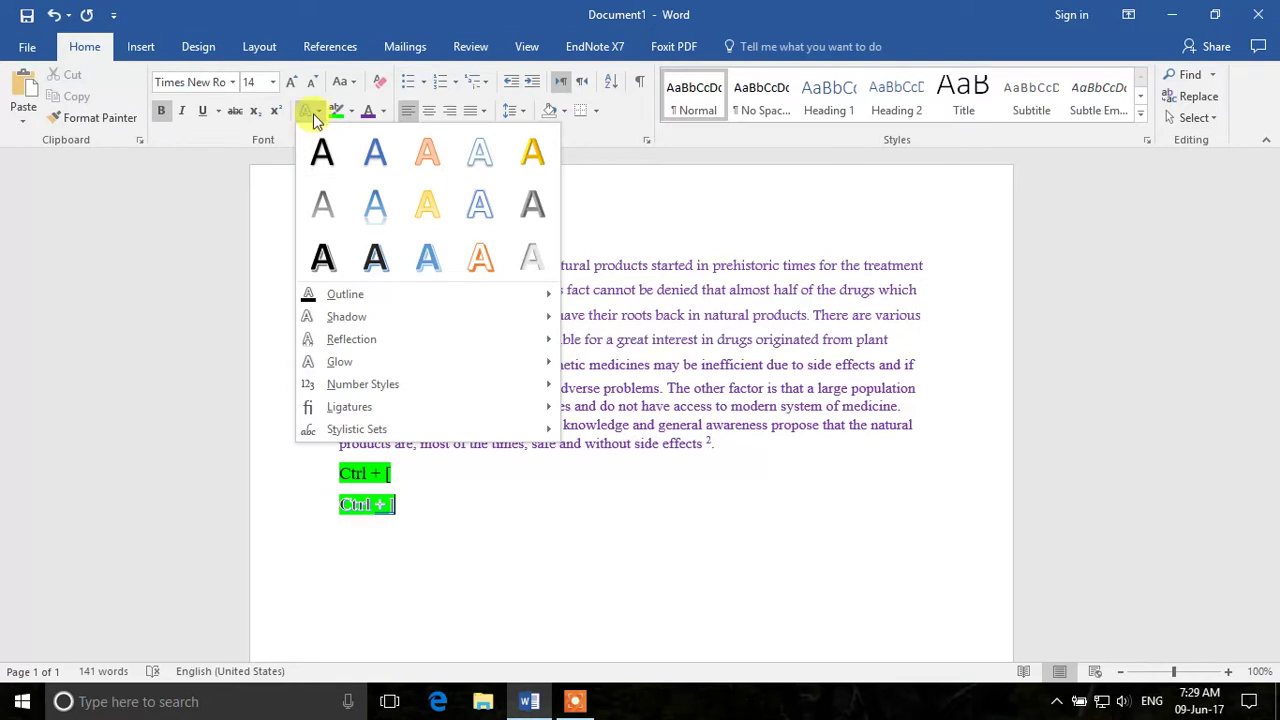
key(Escape)
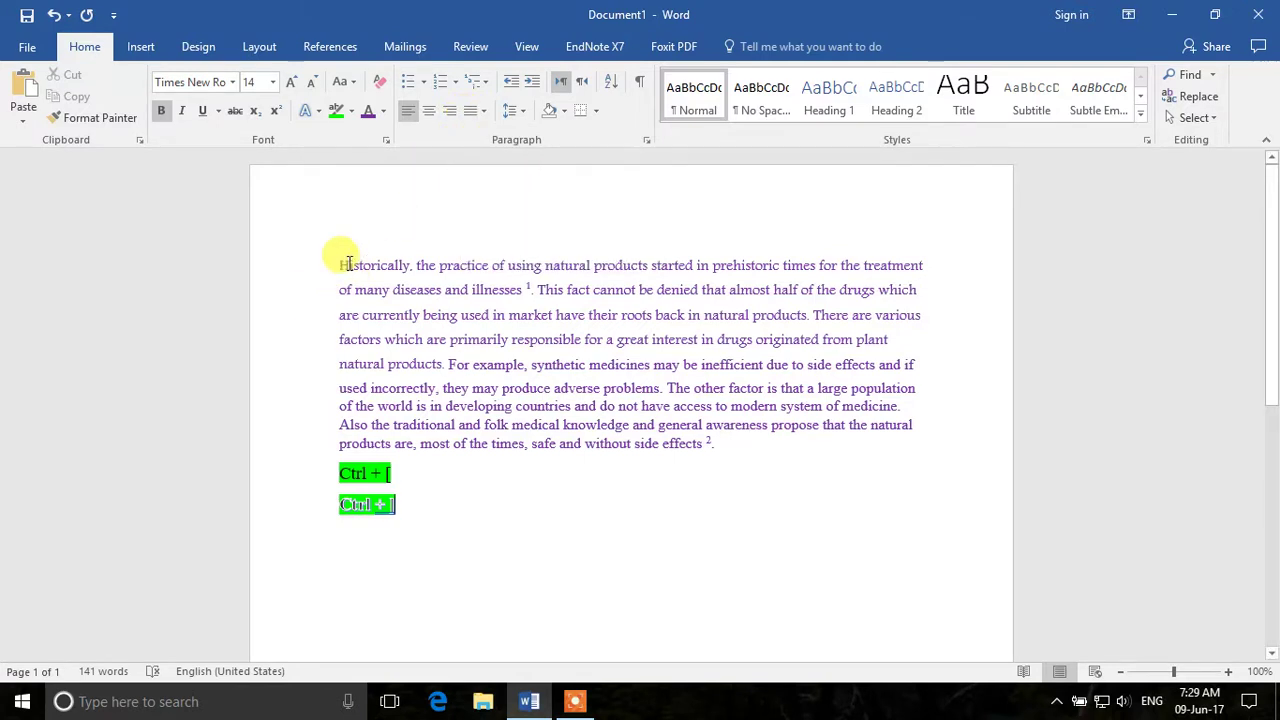
Try left, centre and right alignment in turn on the whole "Historically" paragraph.
drag(340, 264, 716, 437)
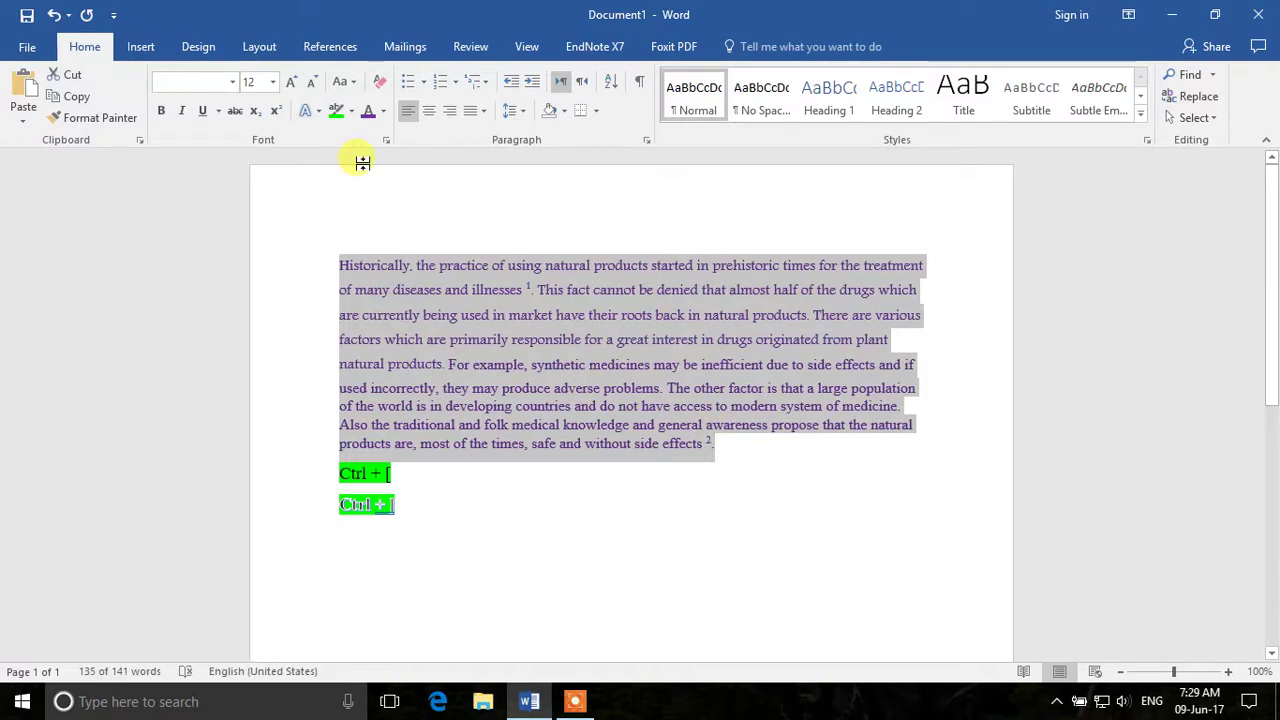
click(409, 117)
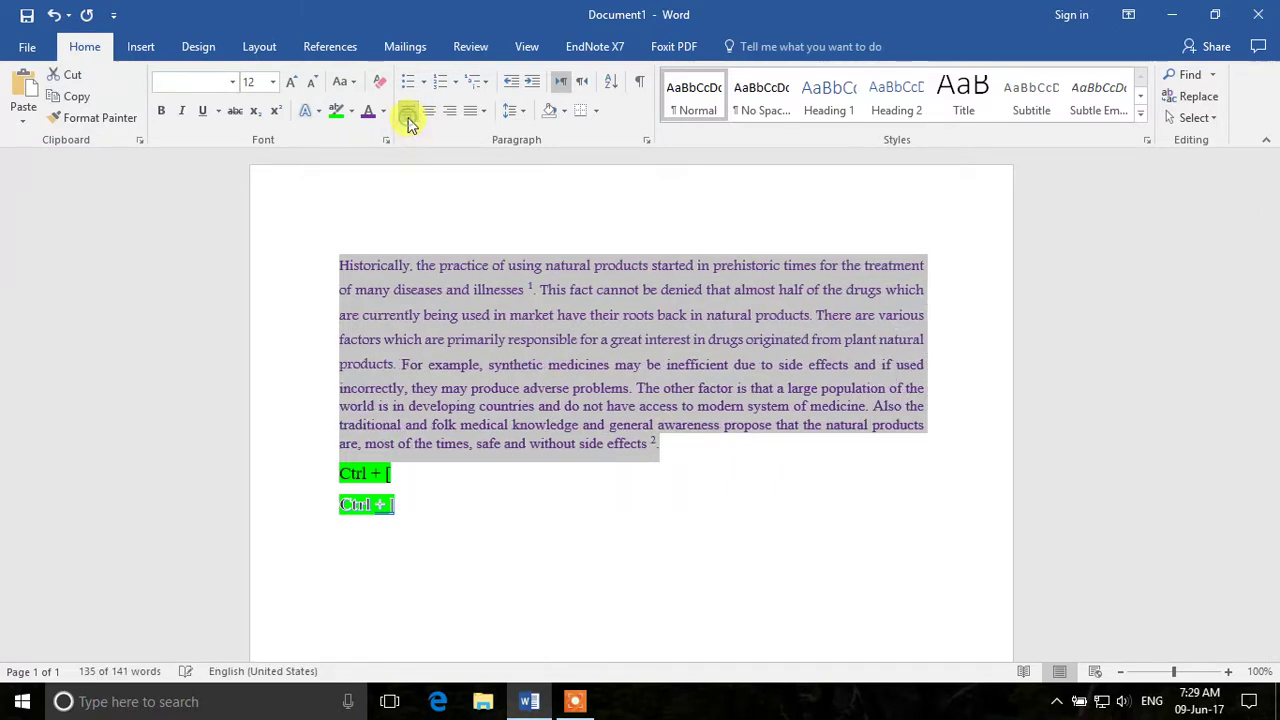
click(409, 117)
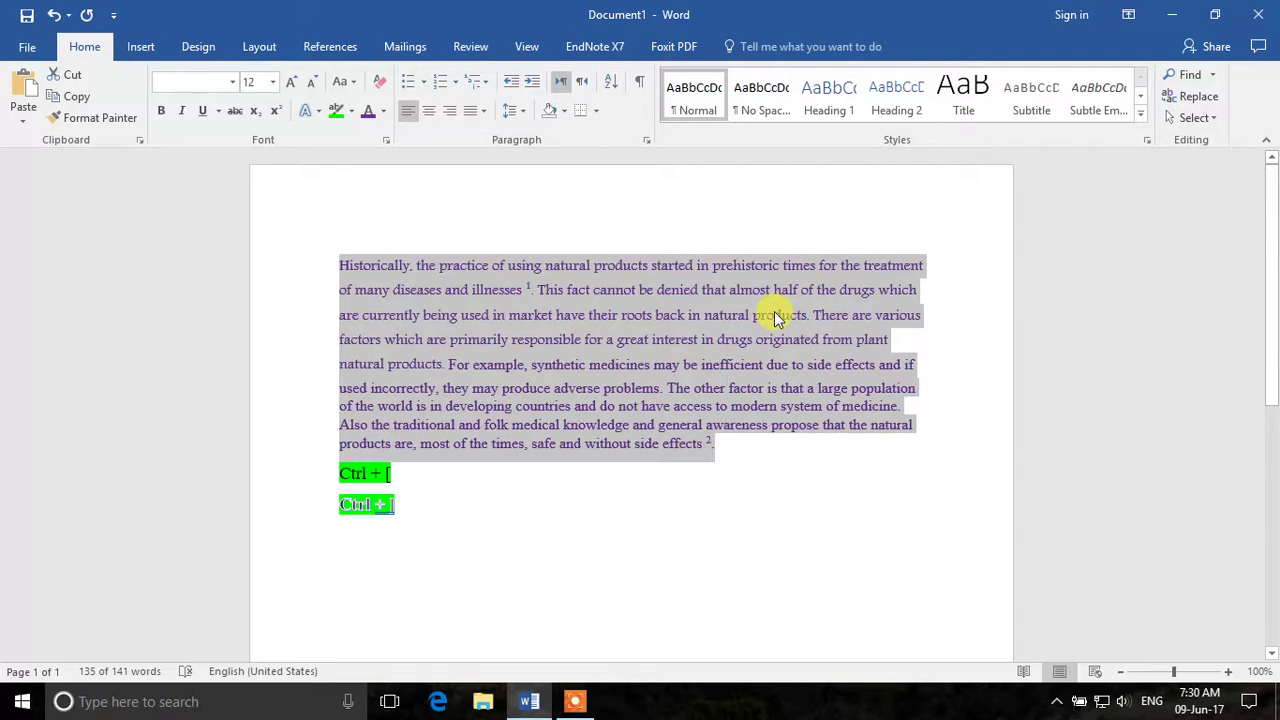
click(428, 112)
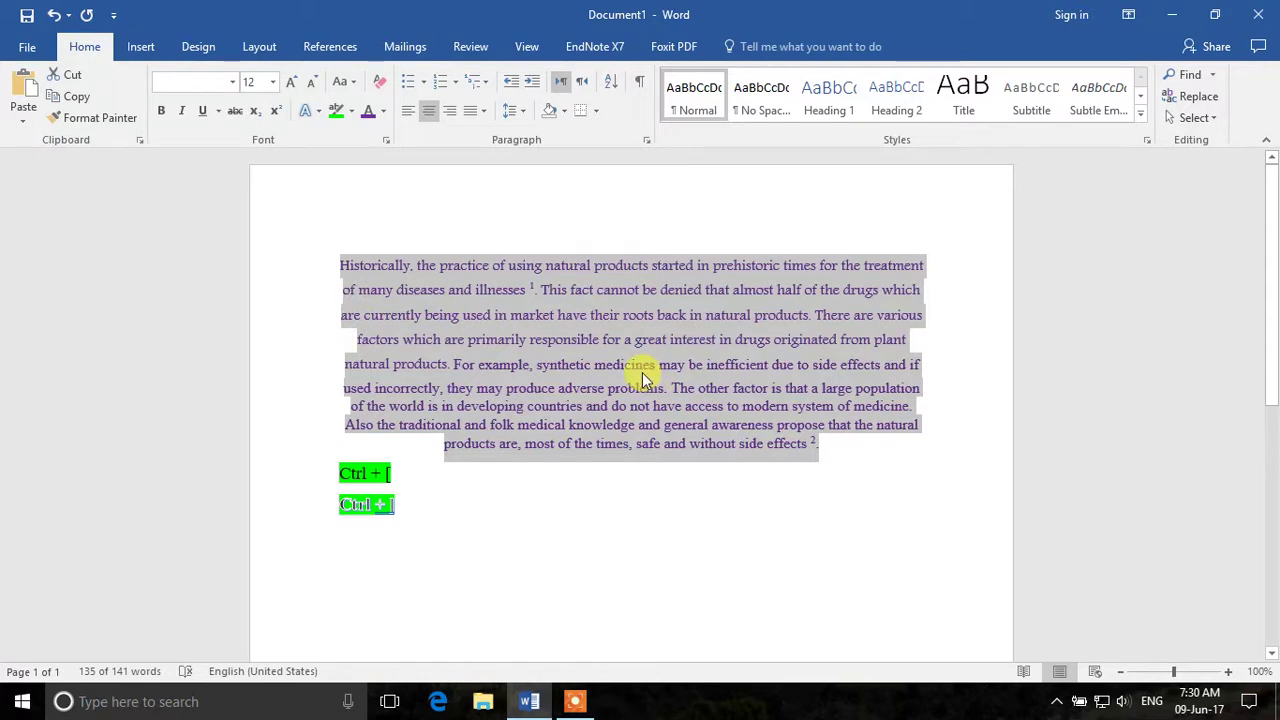
click(450, 117)
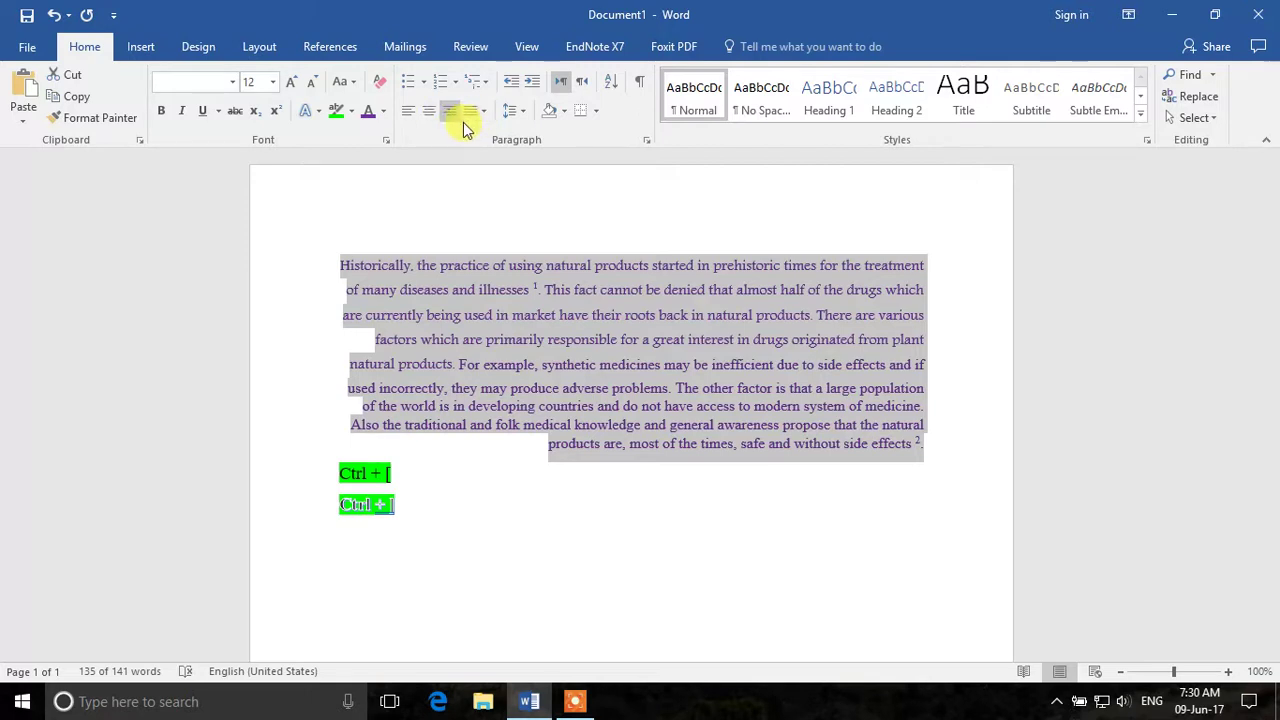
Try the Justify options on the selected paragraph one after another, ending with Justify High.
click(482, 112)
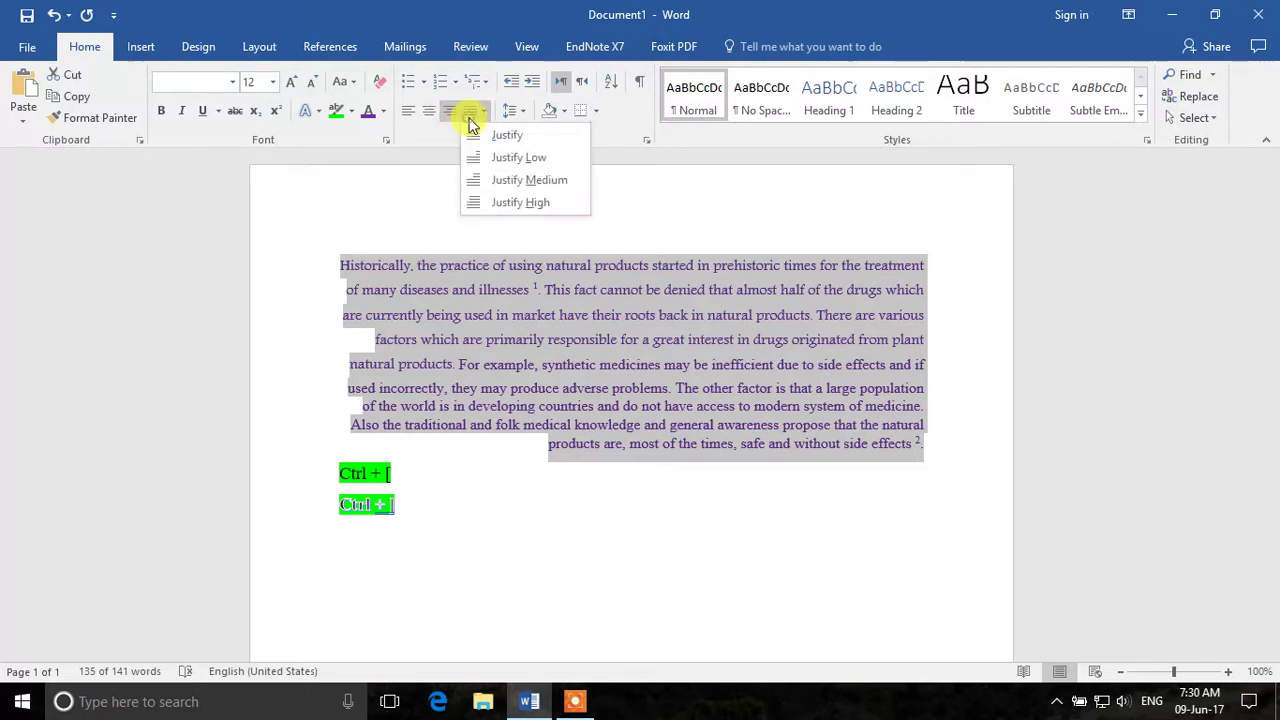
click(478, 142)
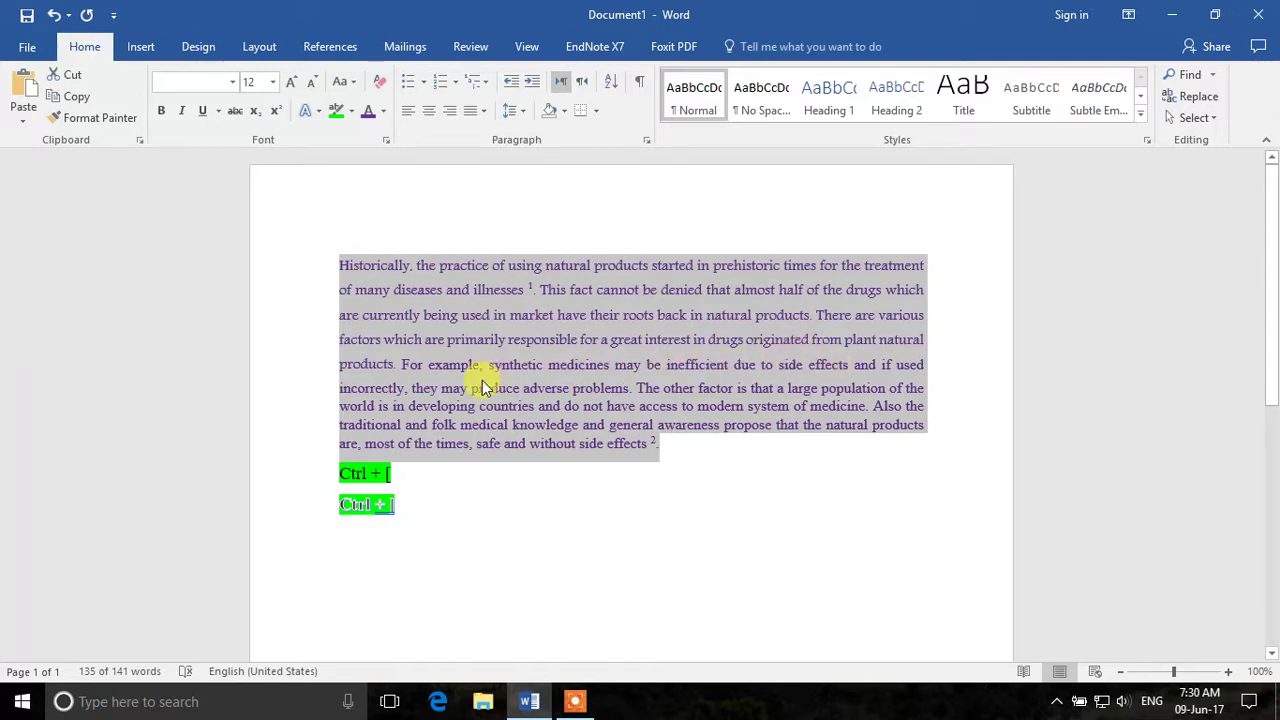
click(477, 111)
click(480, 157)
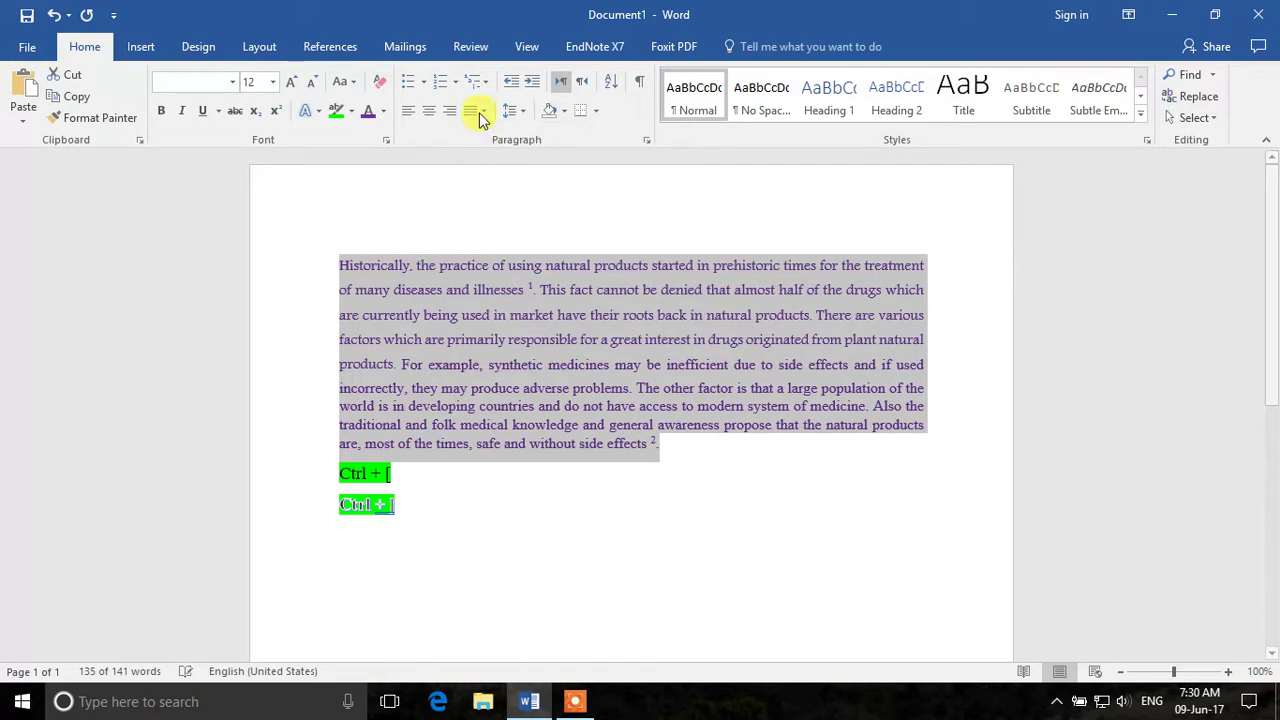
click(477, 111)
click(476, 114)
click(490, 203)
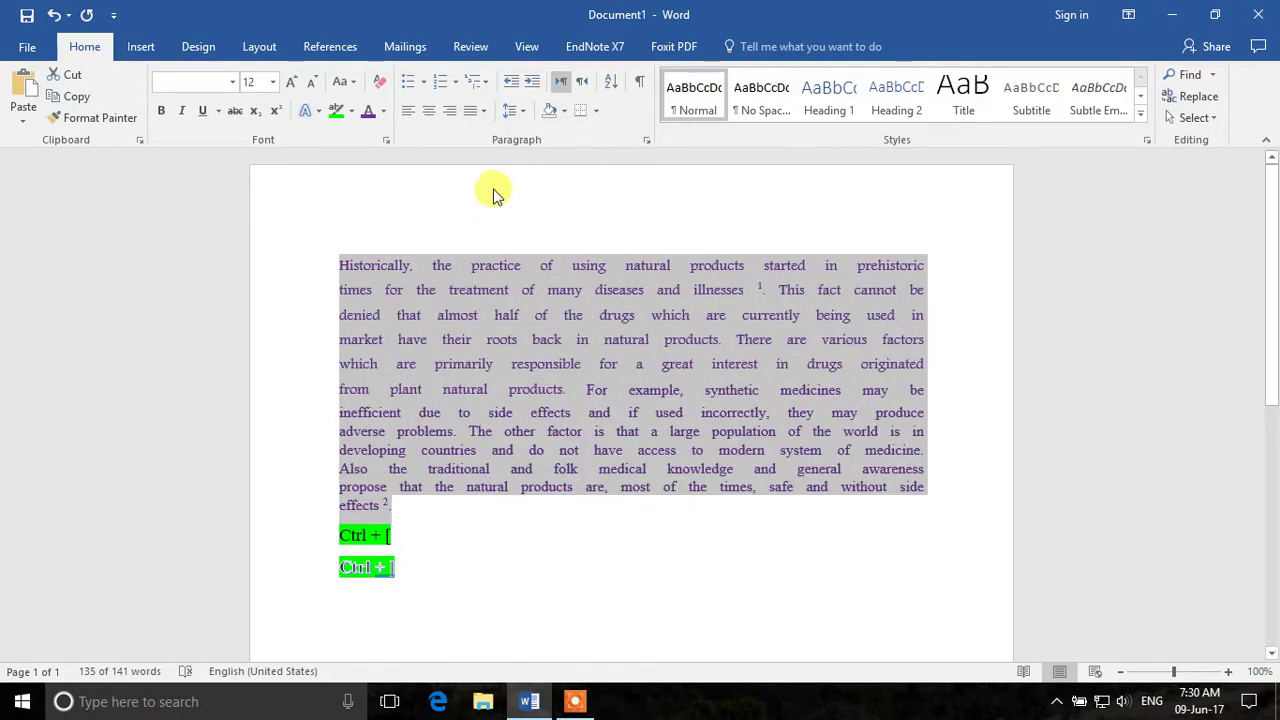
Set the "Historically" paragraph's alignment to plain Justify and deselect it.
click(482, 112)
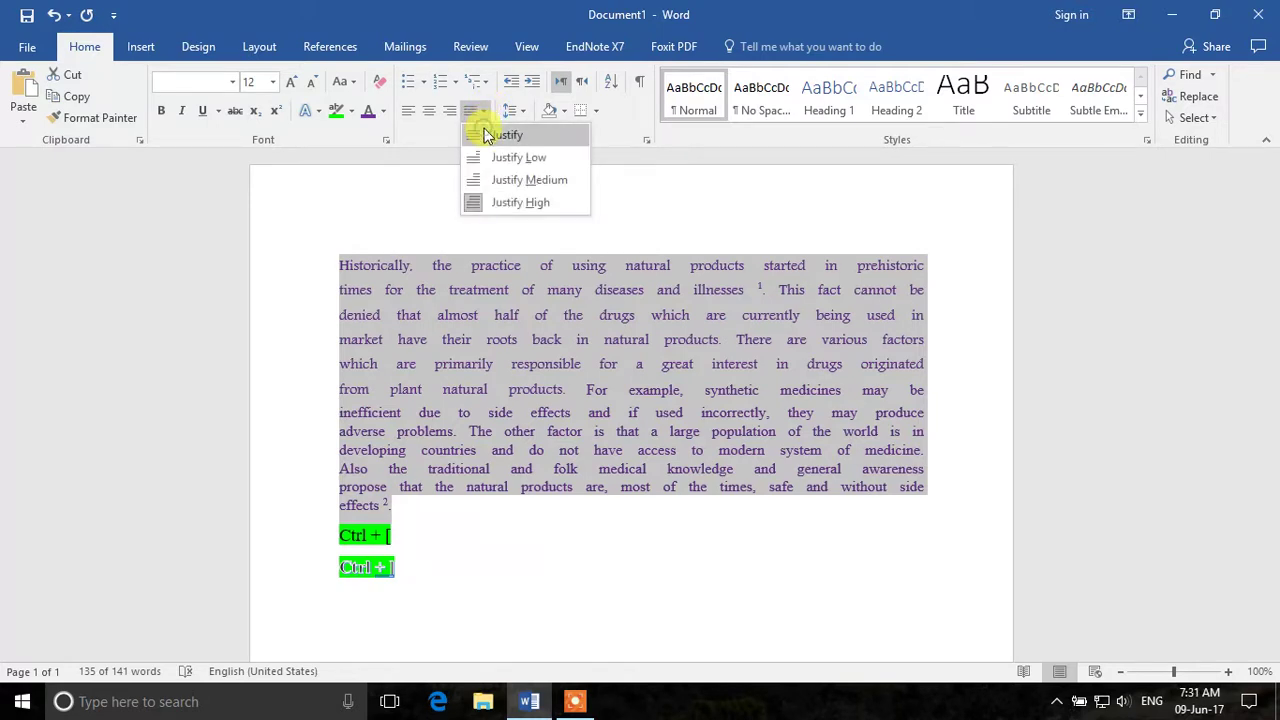
click(487, 133)
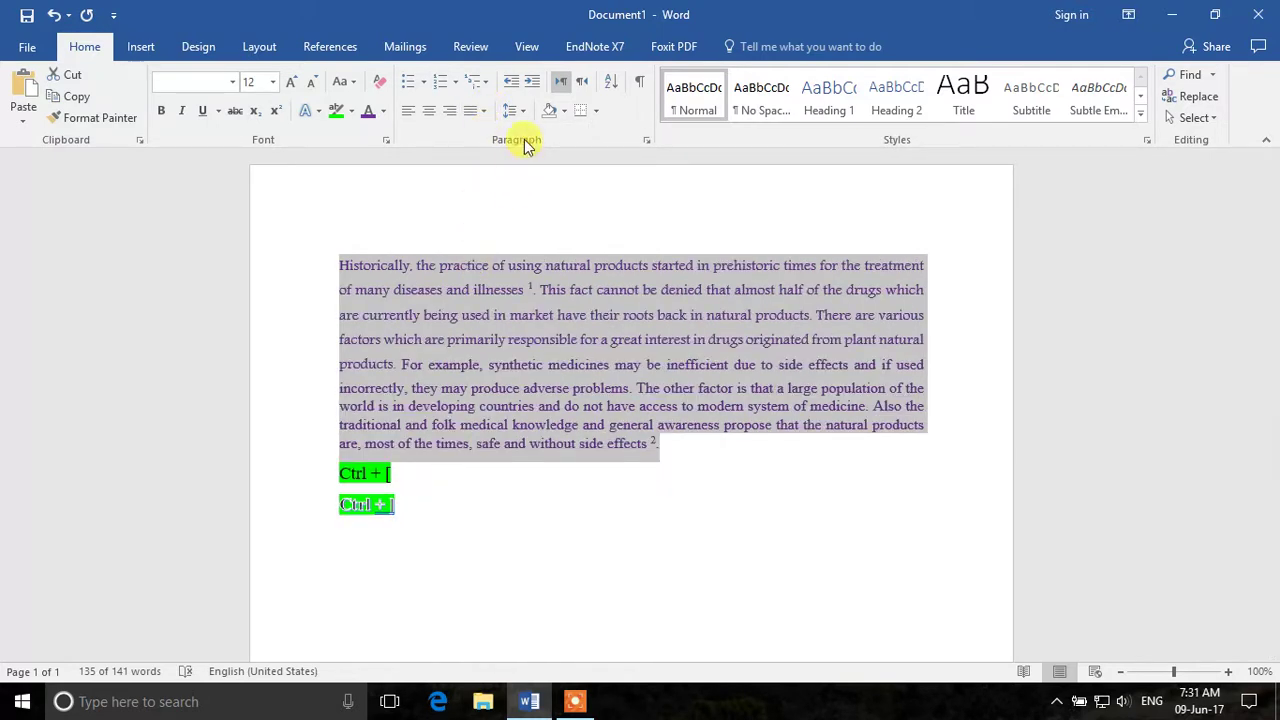
click(414, 502)
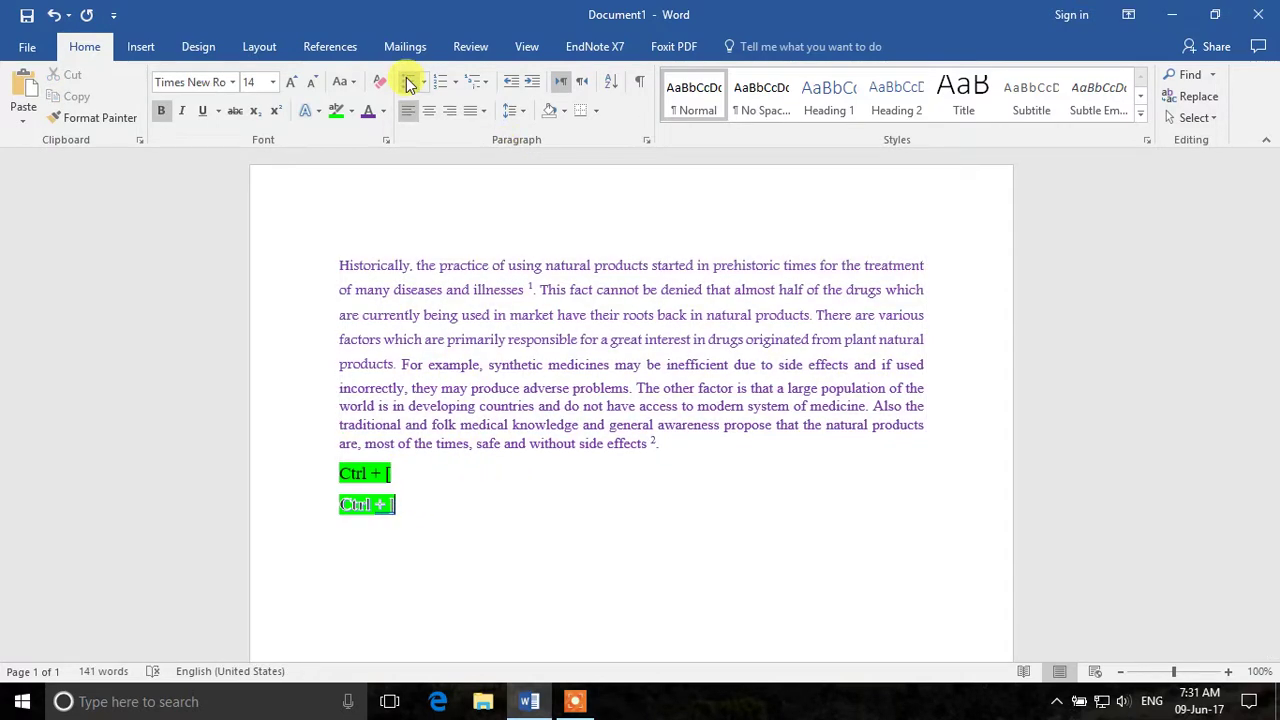
Try a solid round bullet on the "Historically" paragraph and undo it.
click(340, 266)
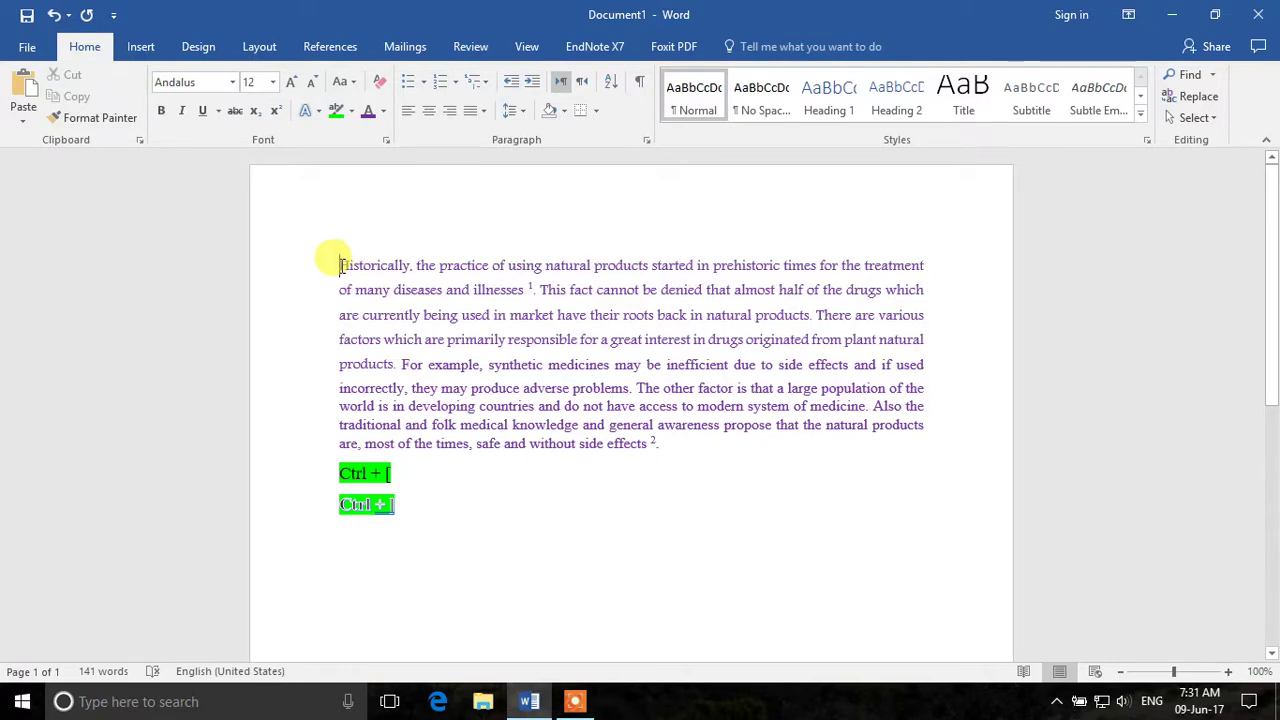
click(426, 84)
click(427, 86)
click(407, 84)
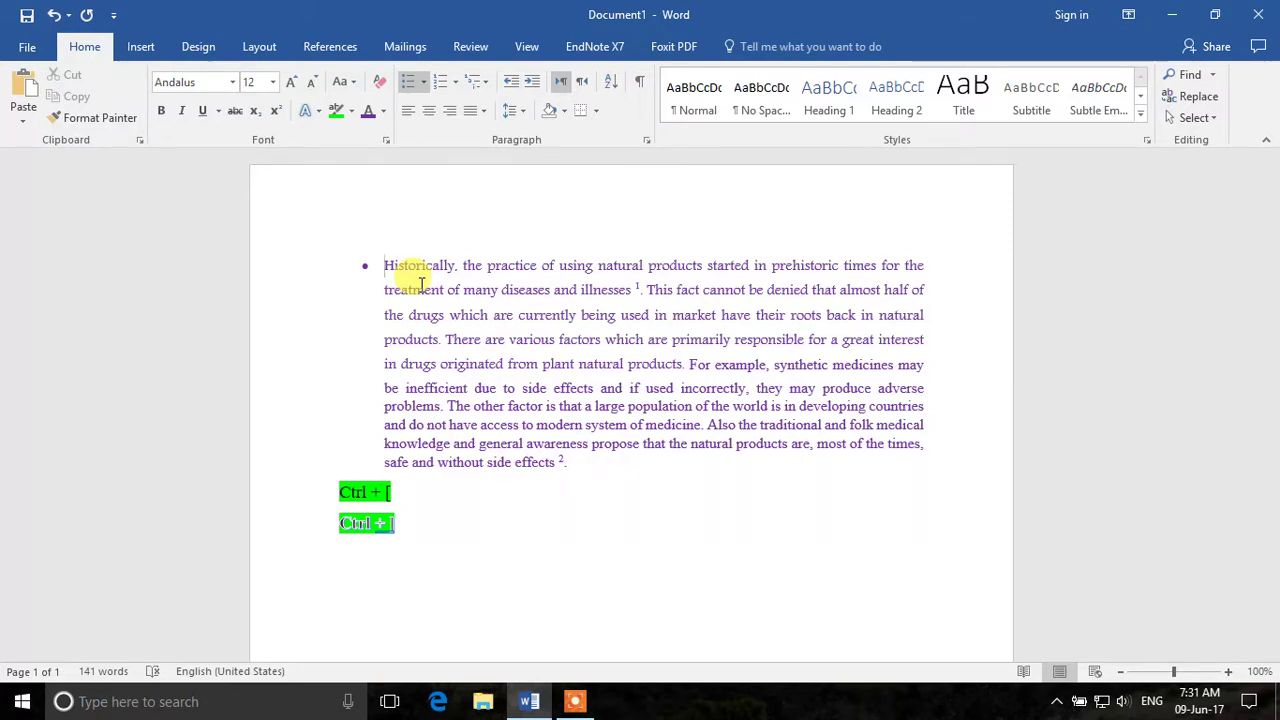
key(ctrl+z)
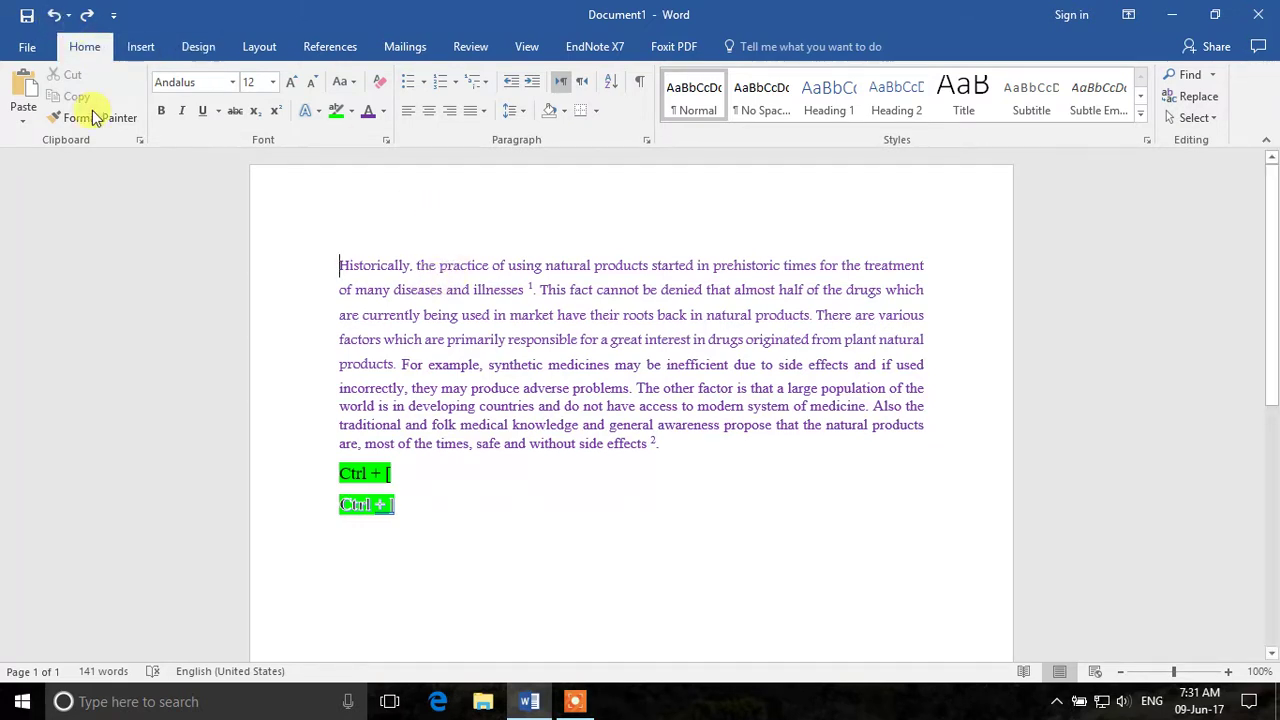
click(67, 15)
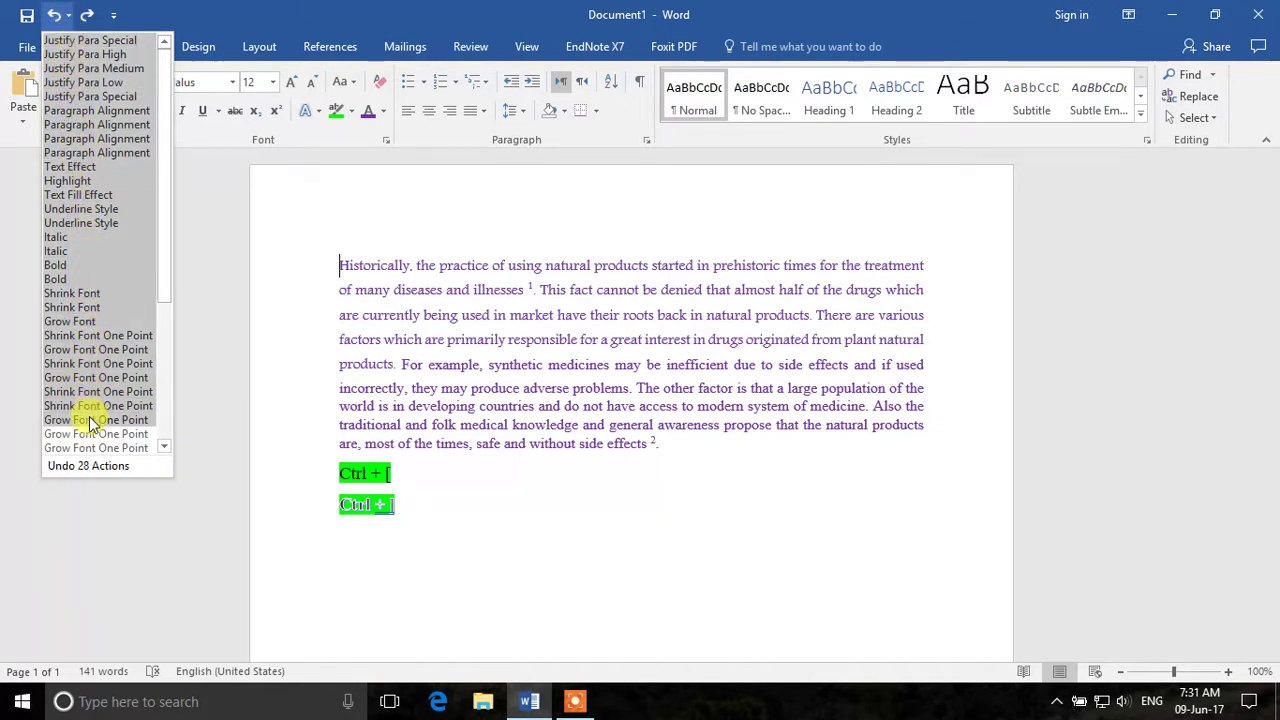
click(395, 272)
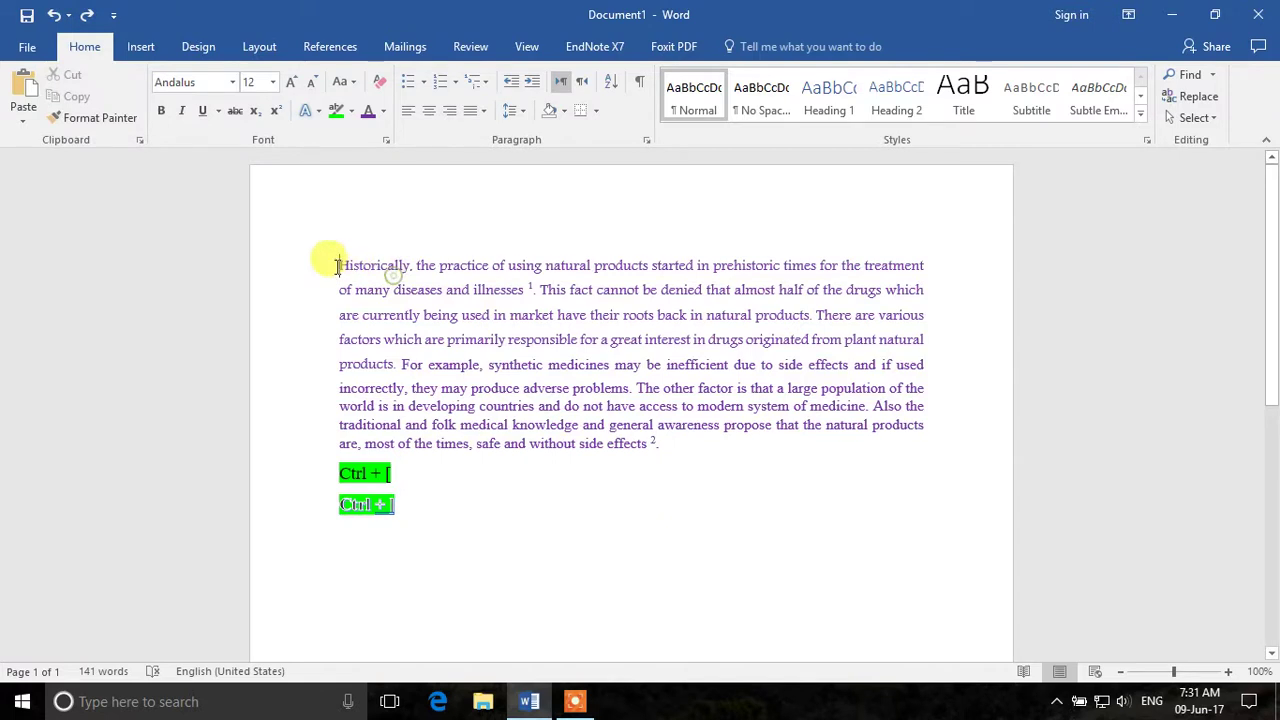
Give the "Historically" paragraph an arrowhead bullet from the bullet library.
click(427, 85)
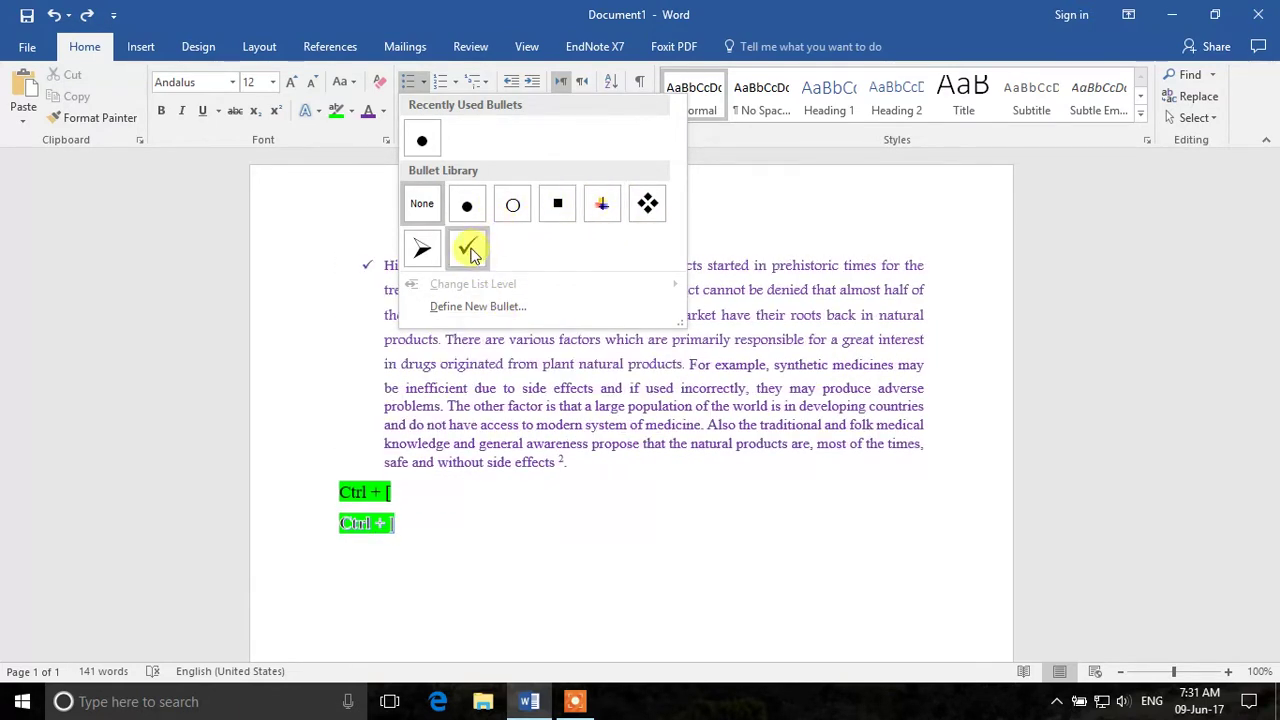
click(421, 249)
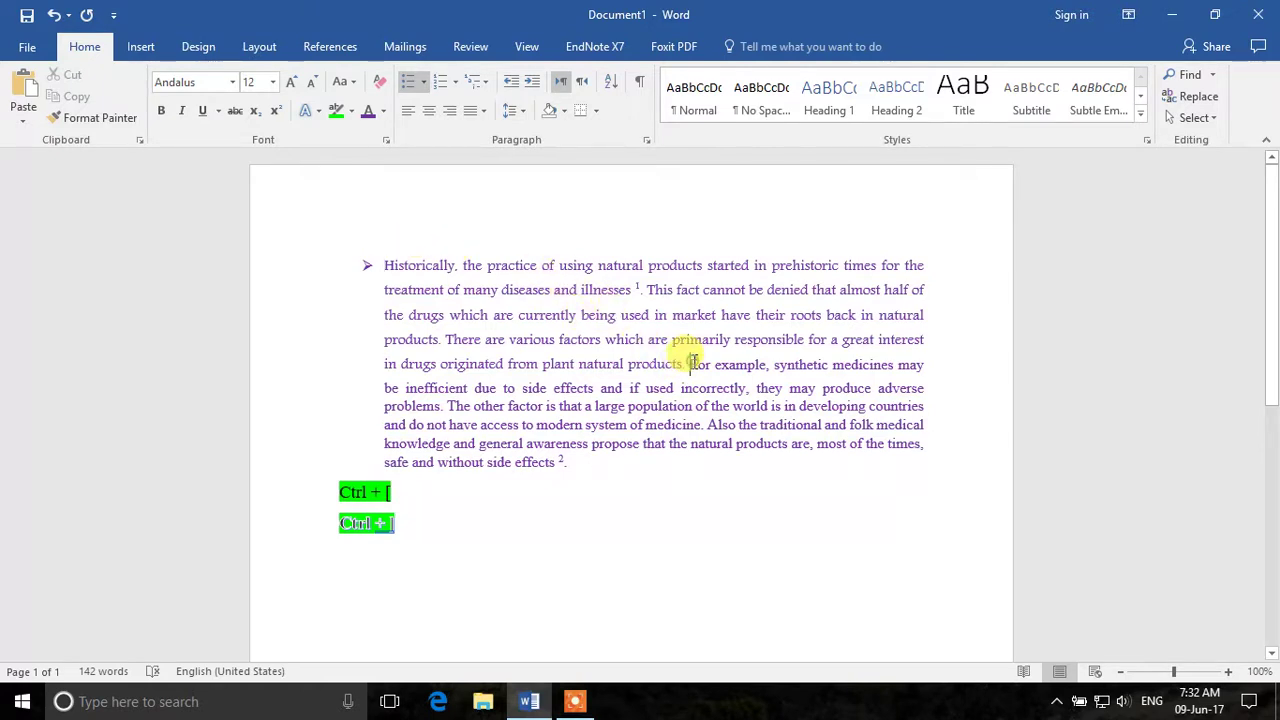
Split the arrowhead-bulleted paragraph into three list items, breaking before "This fact cannot be denied" and before "There are various factors".
click(646, 289)
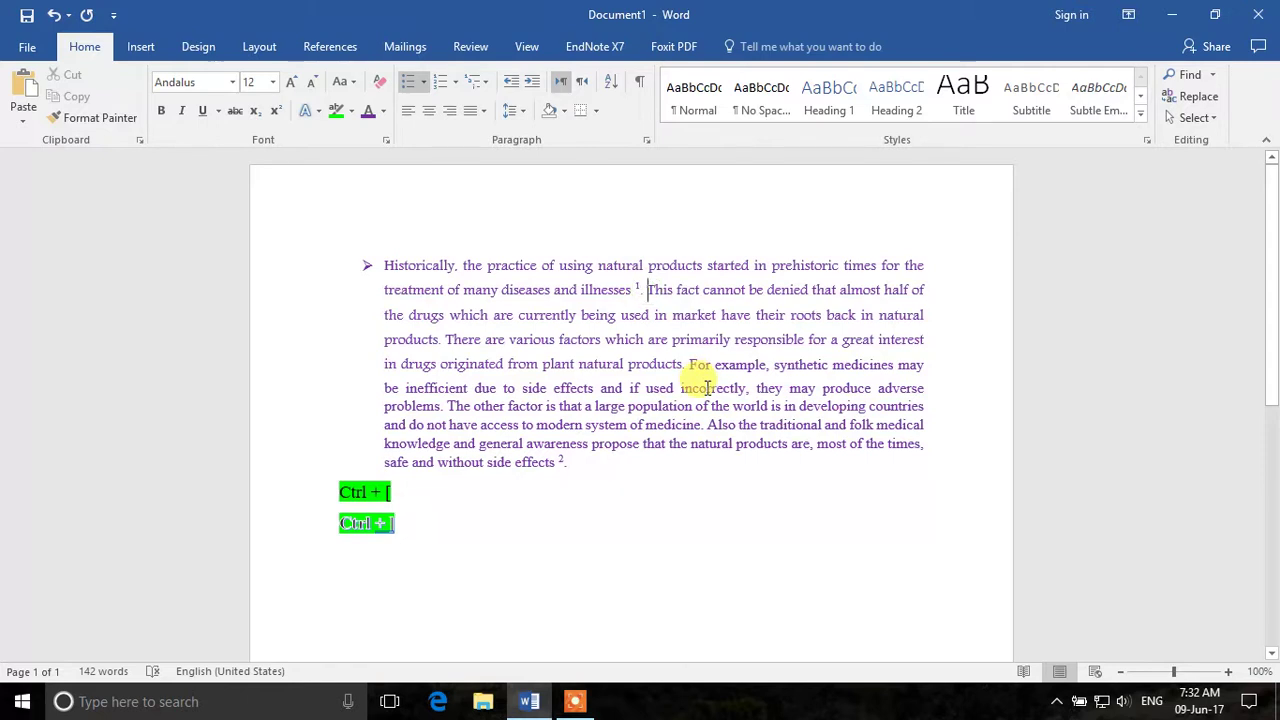
key(Return)
click(640, 348)
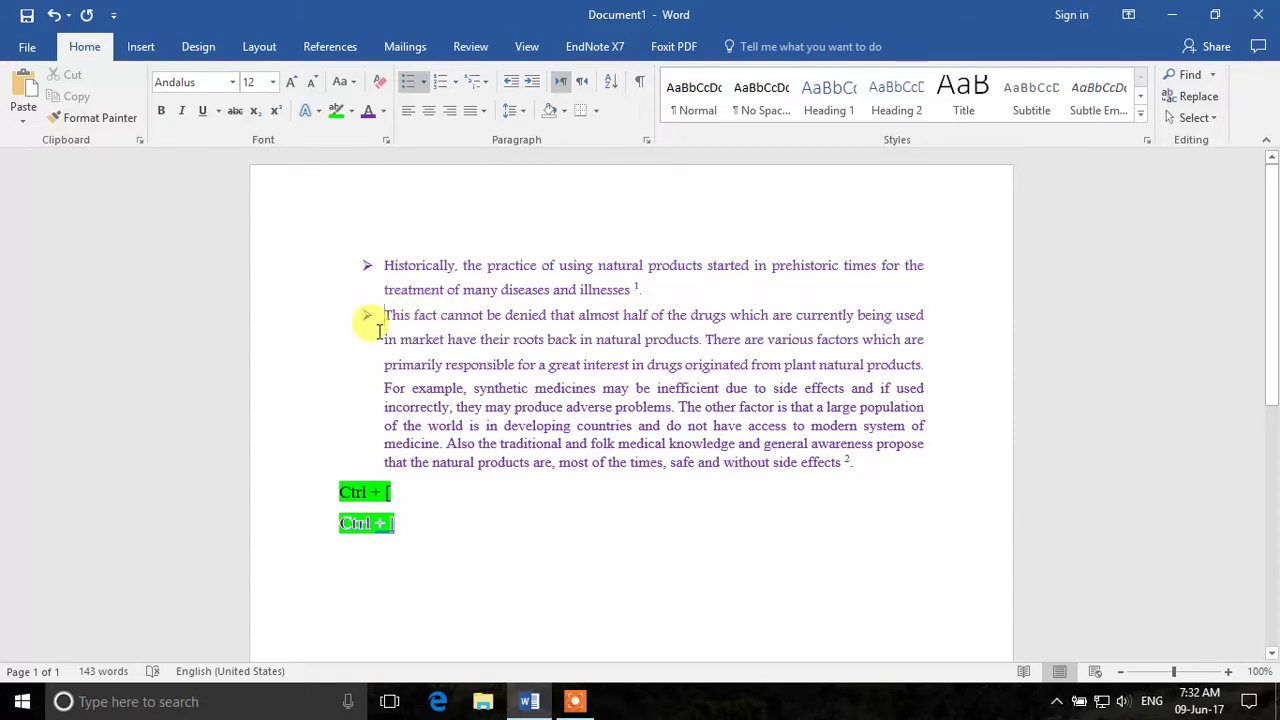
click(709, 341)
key(Return)
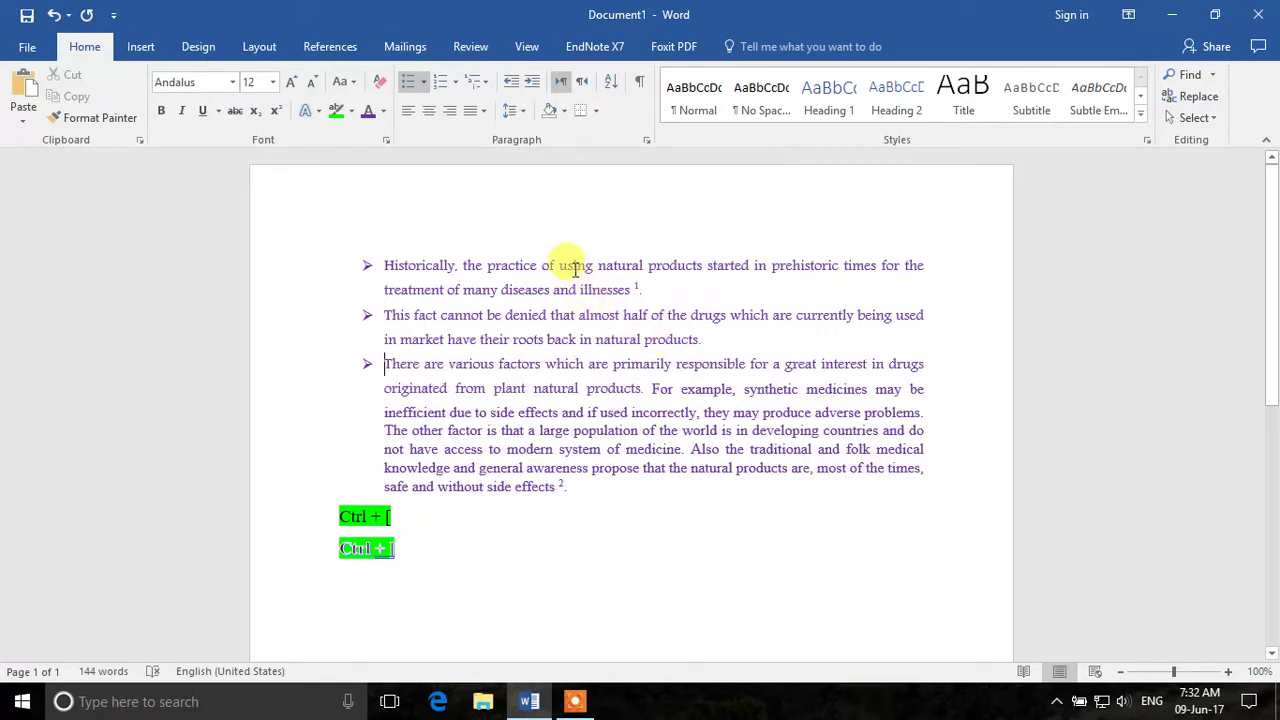
Define a new number format "1)." with the 1, 2, 3 number style and apply it to the three list items.
click(455, 83)
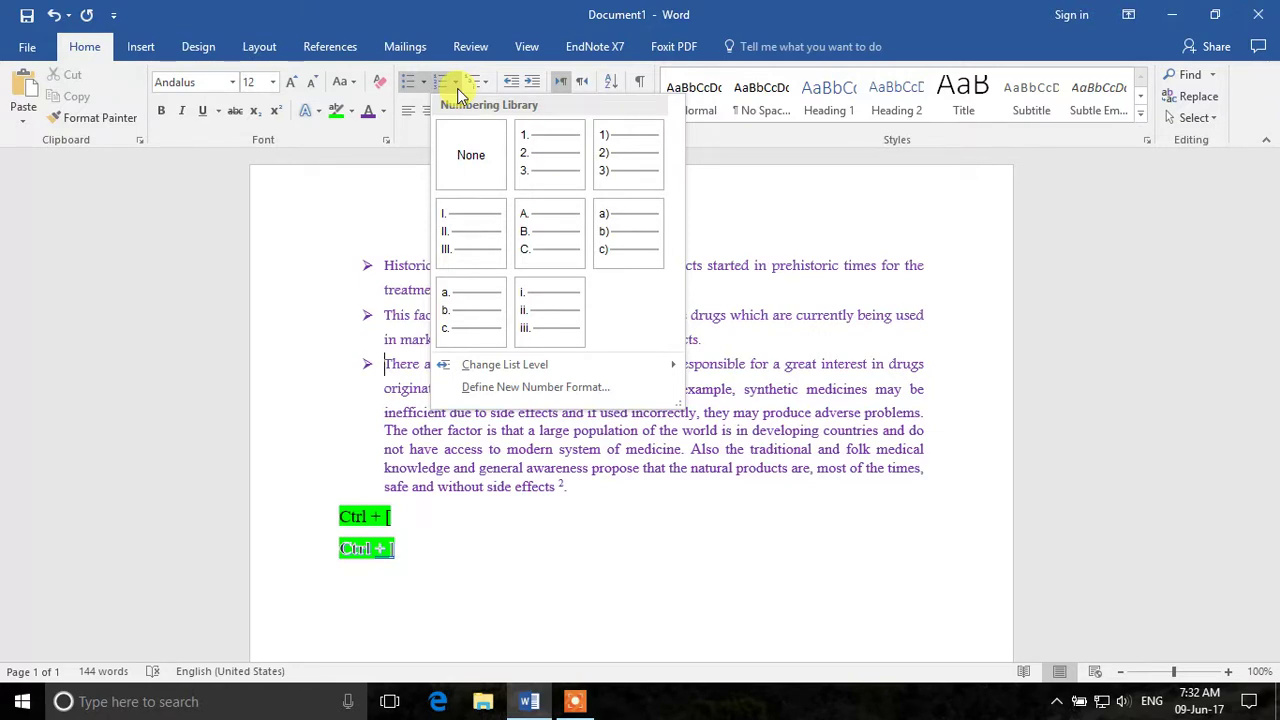
click(456, 84)
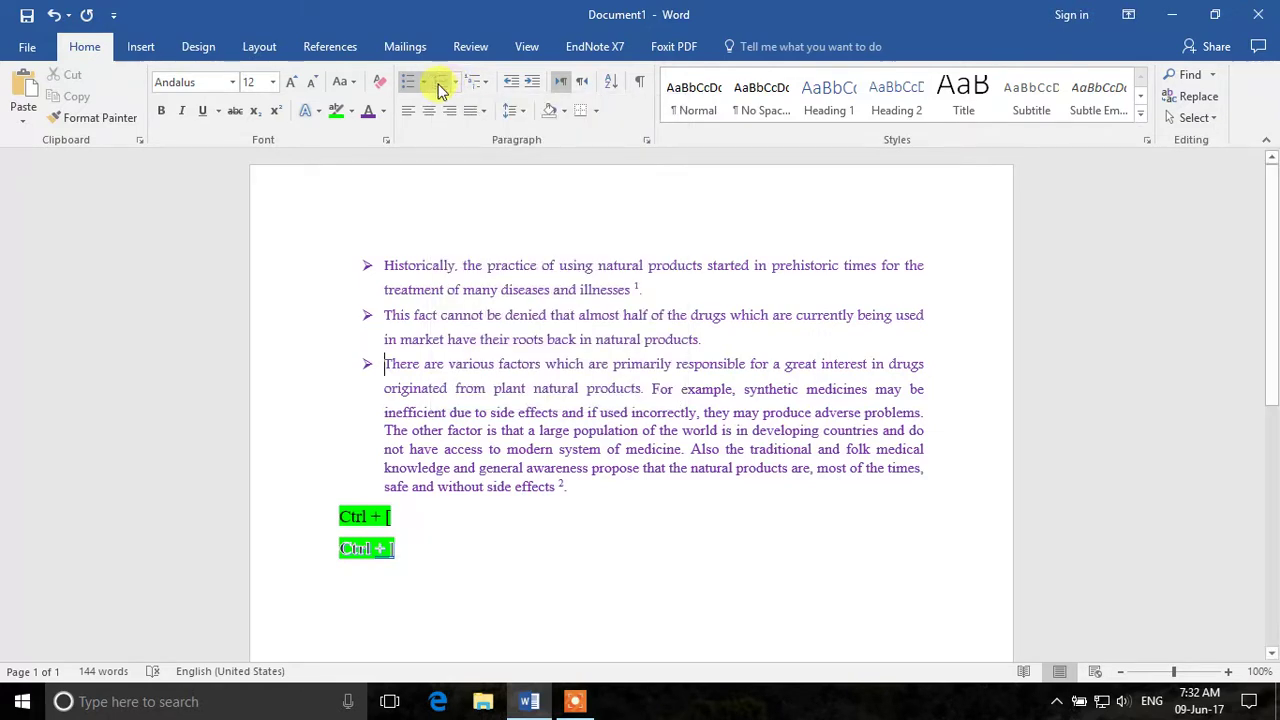
click(456, 86)
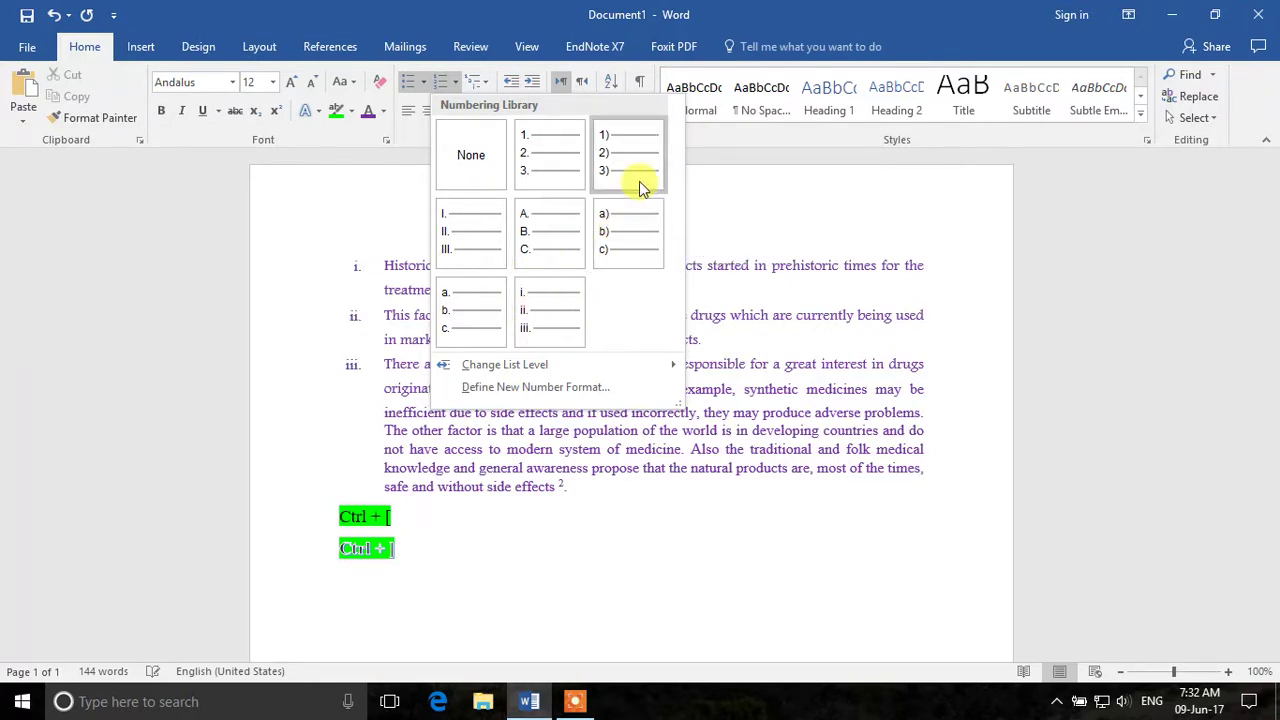
click(543, 389)
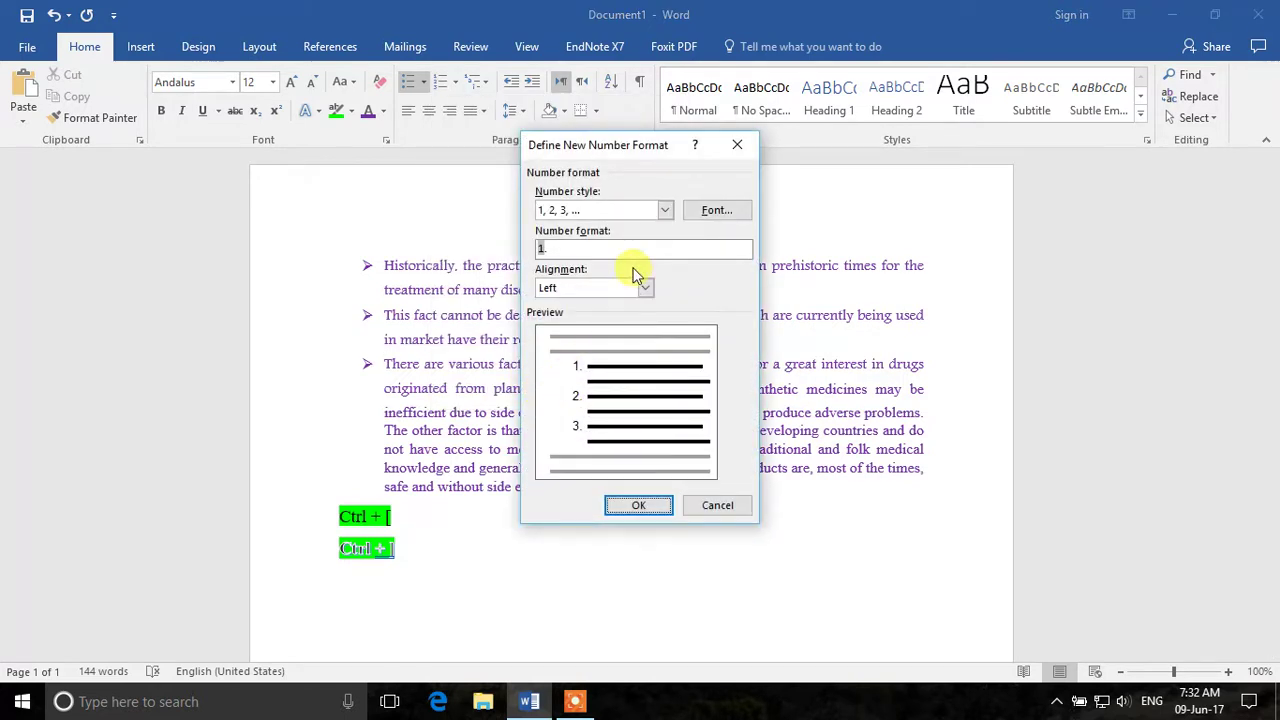
click(540, 248)
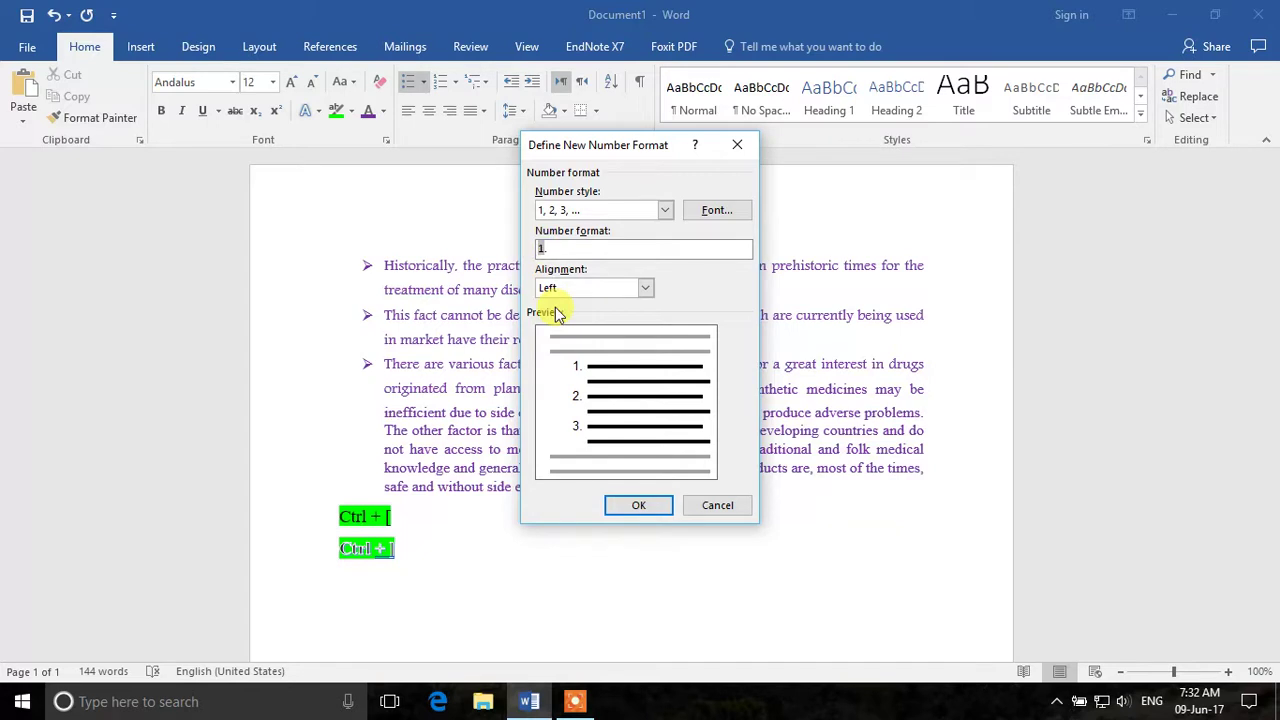
text())
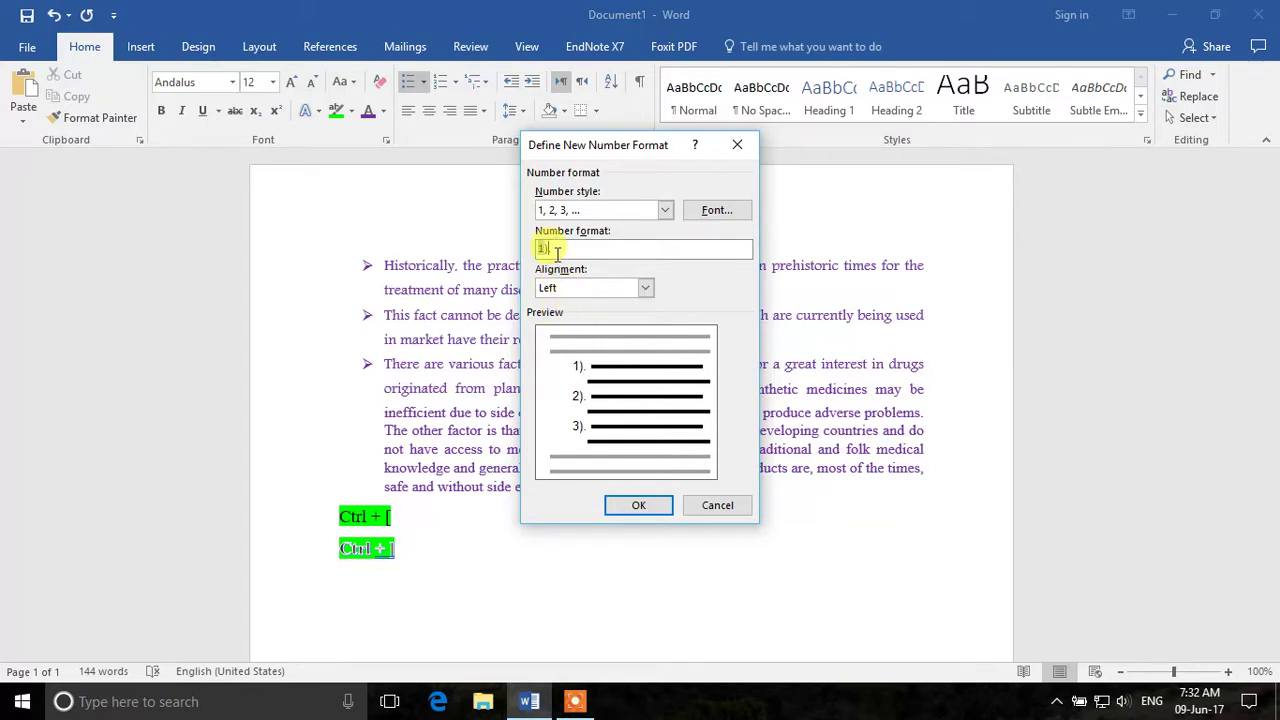
click(640, 506)
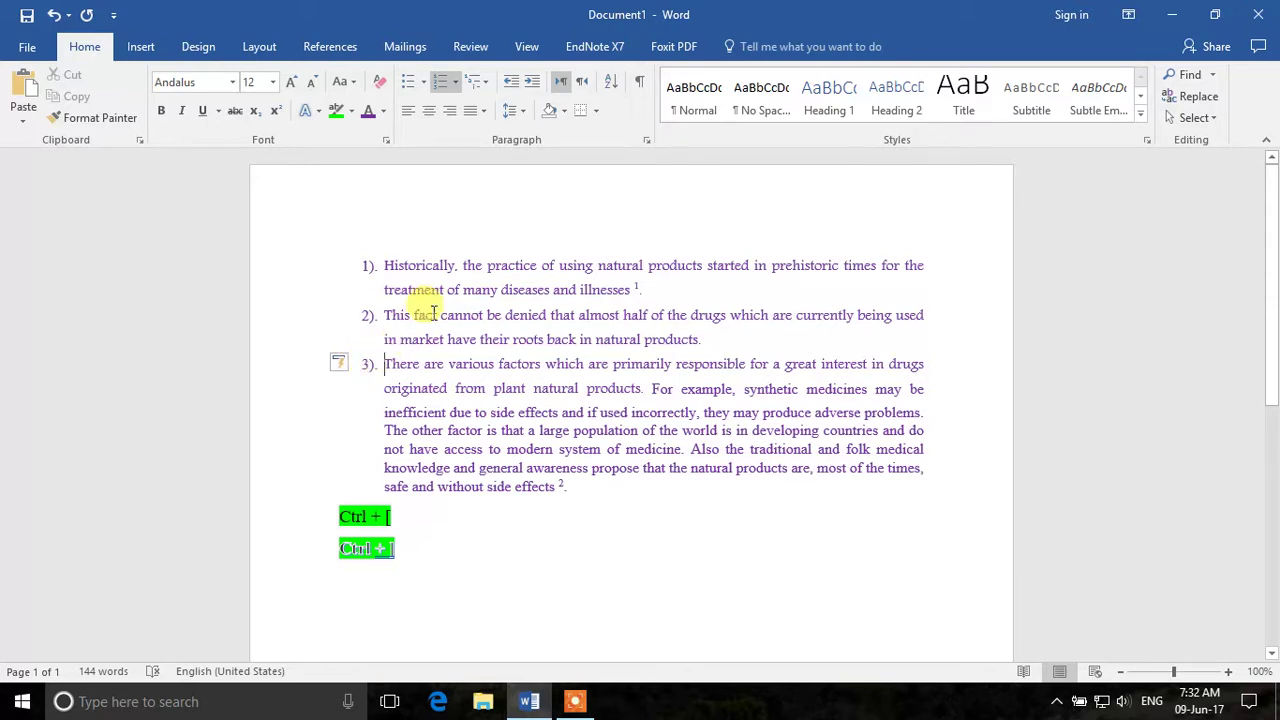
Try a larger indent on the numbered list, and decrease the indent until its numbers line up with the page's text margin.
click(458, 84)
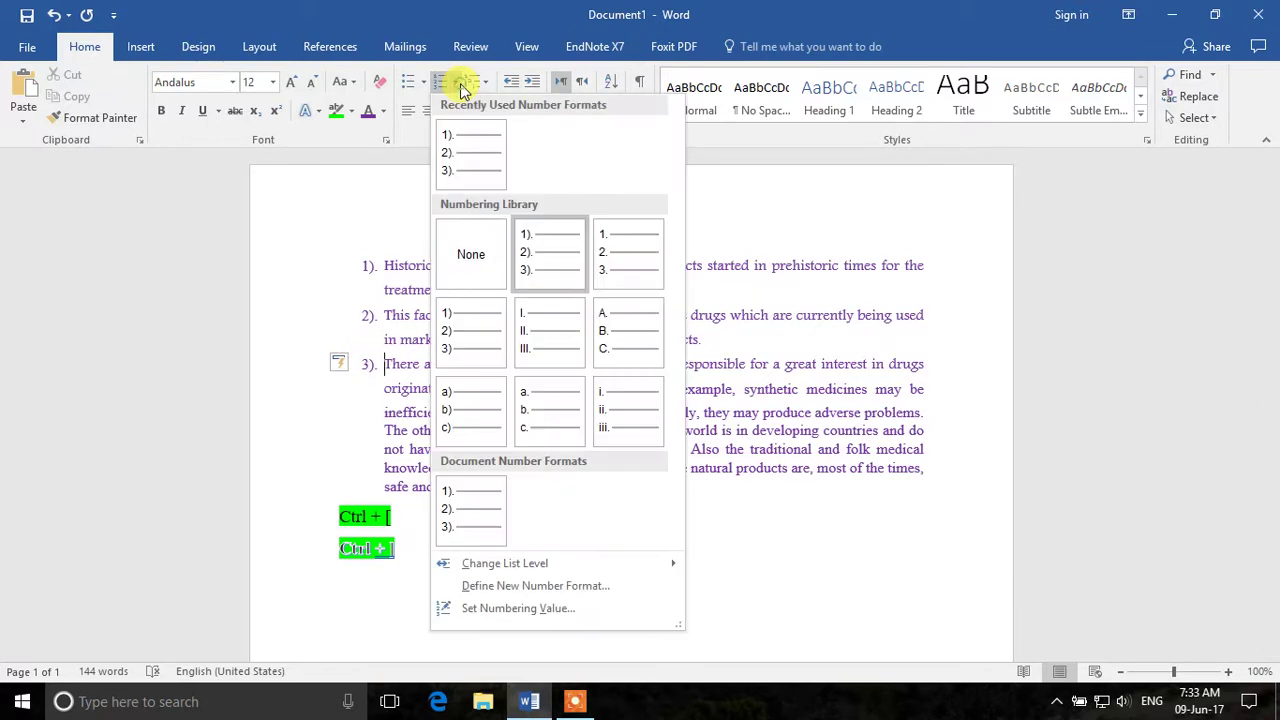
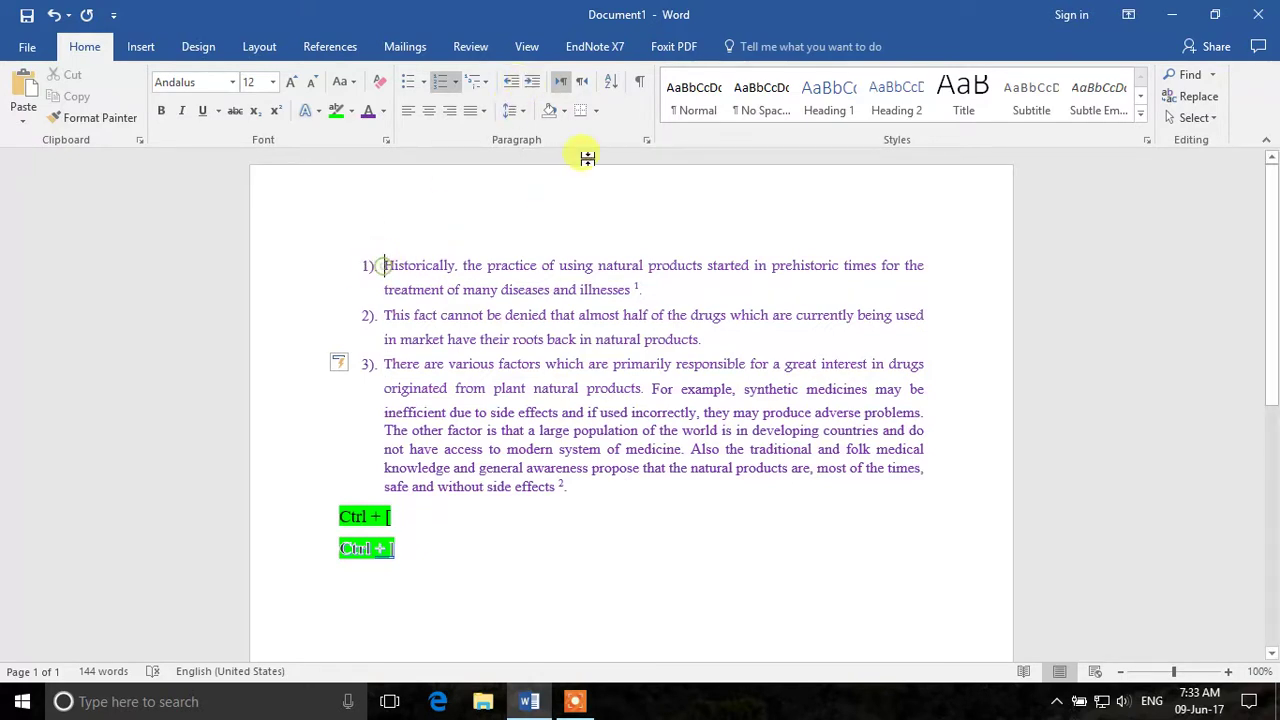
click(535, 88)
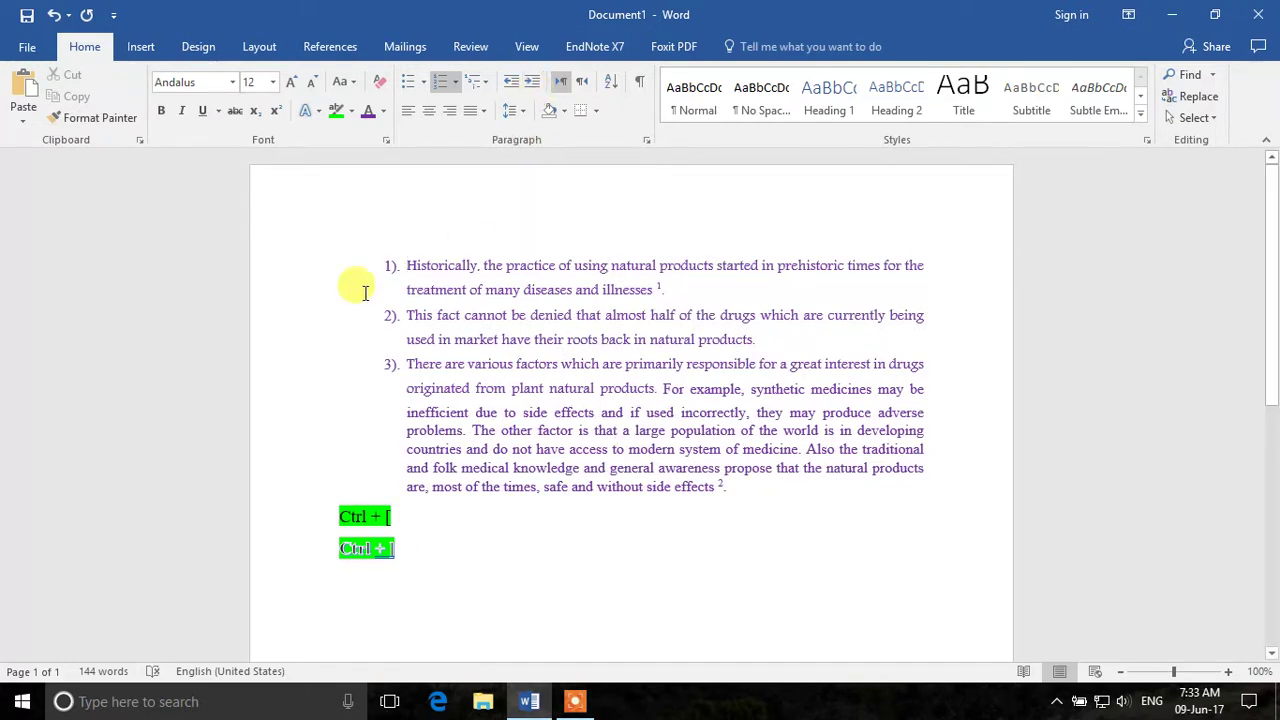
click(509, 88)
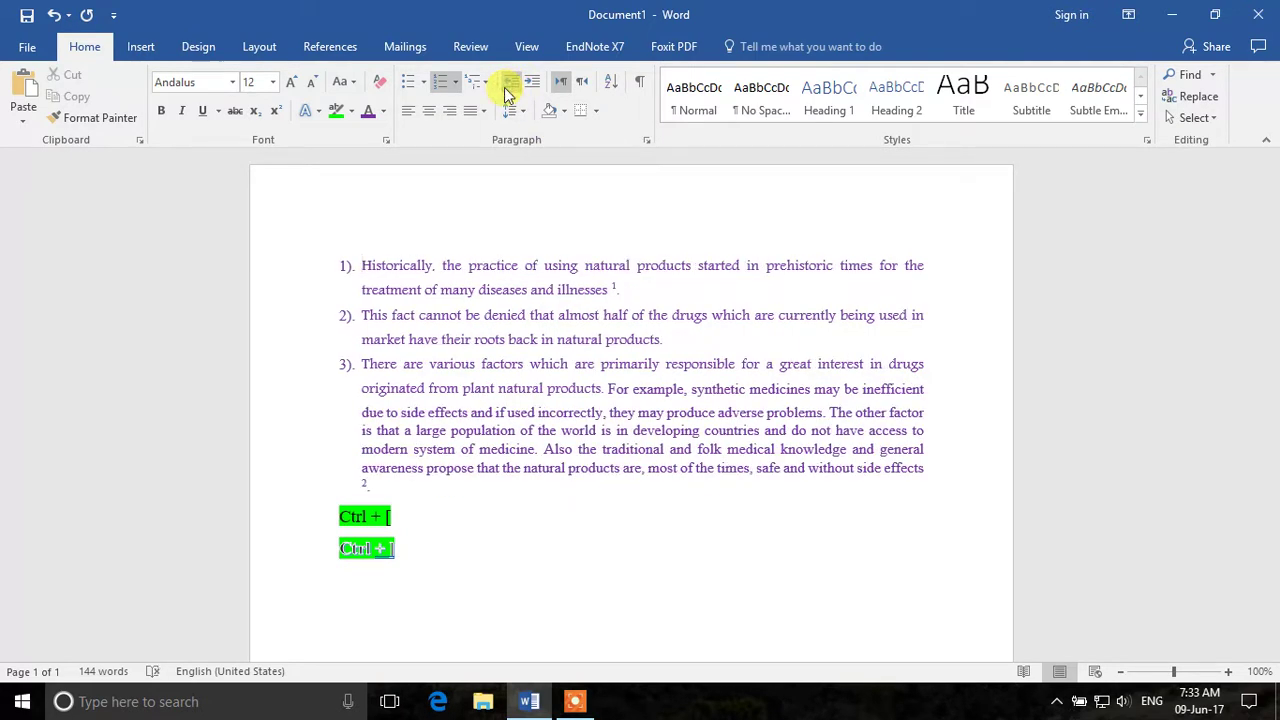
Set the line spacing of all three numbered items to 1.15.
drag(360, 262, 540, 482)
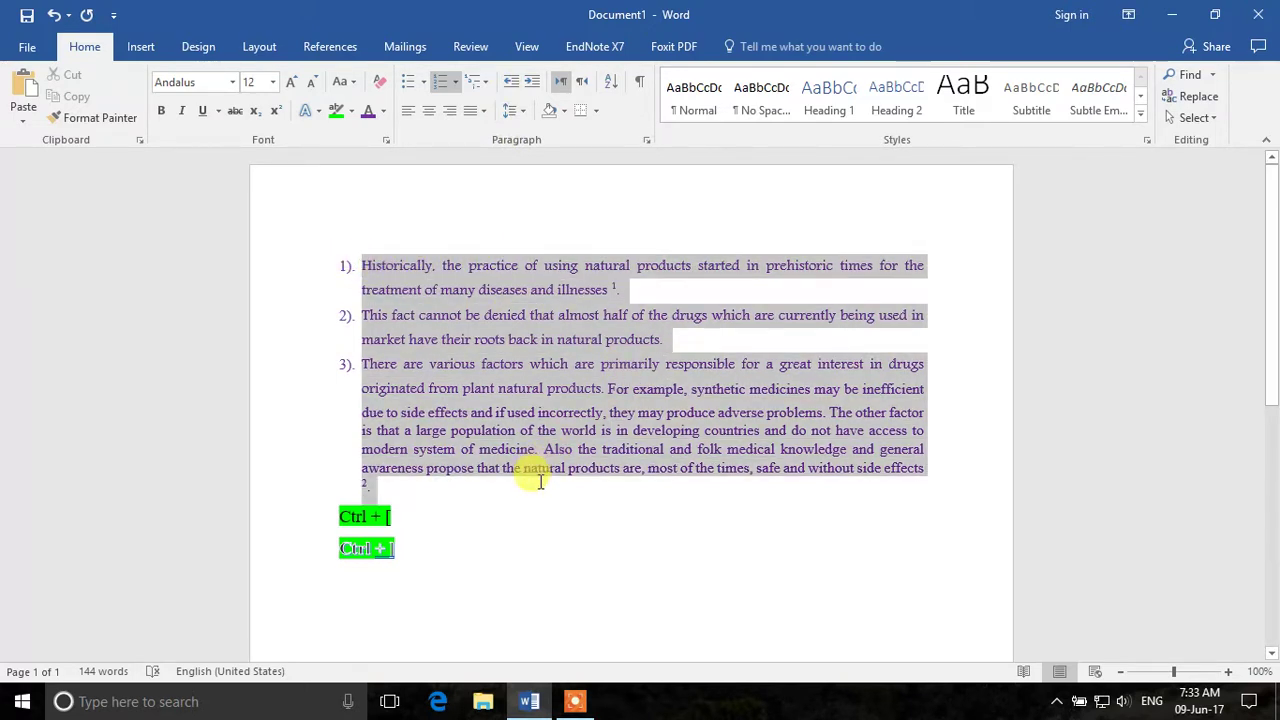
click(515, 110)
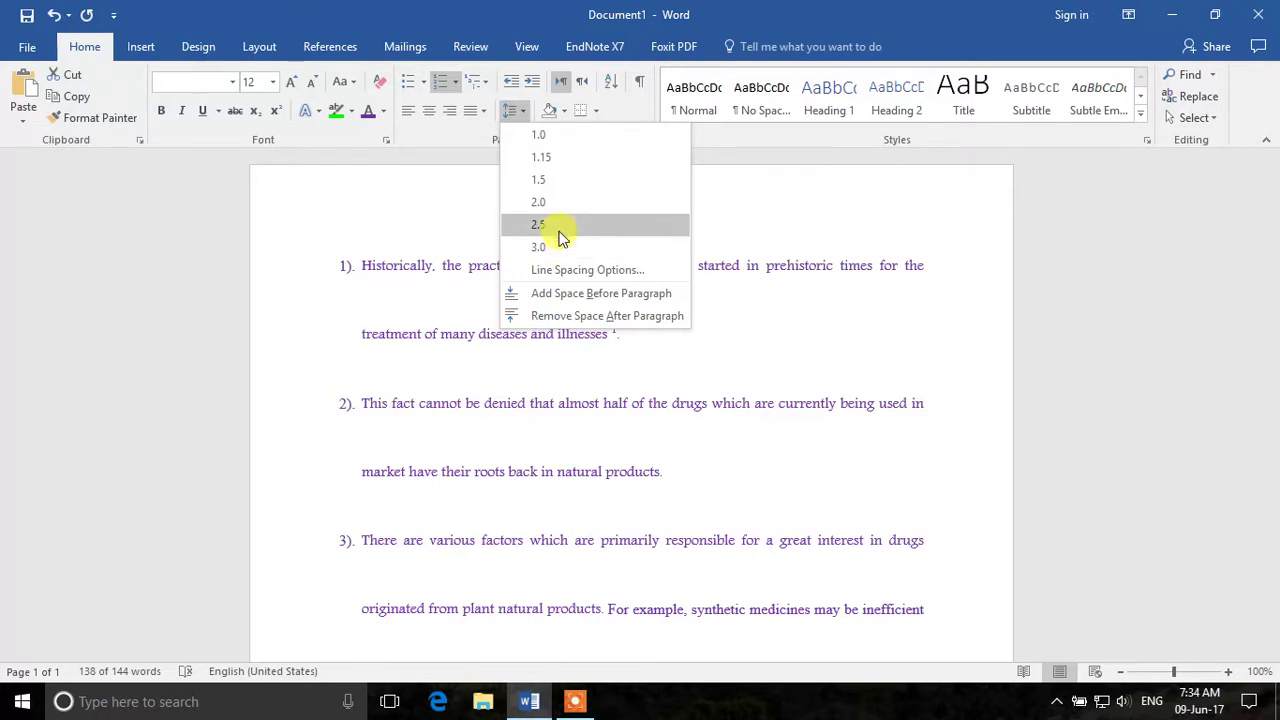
click(543, 158)
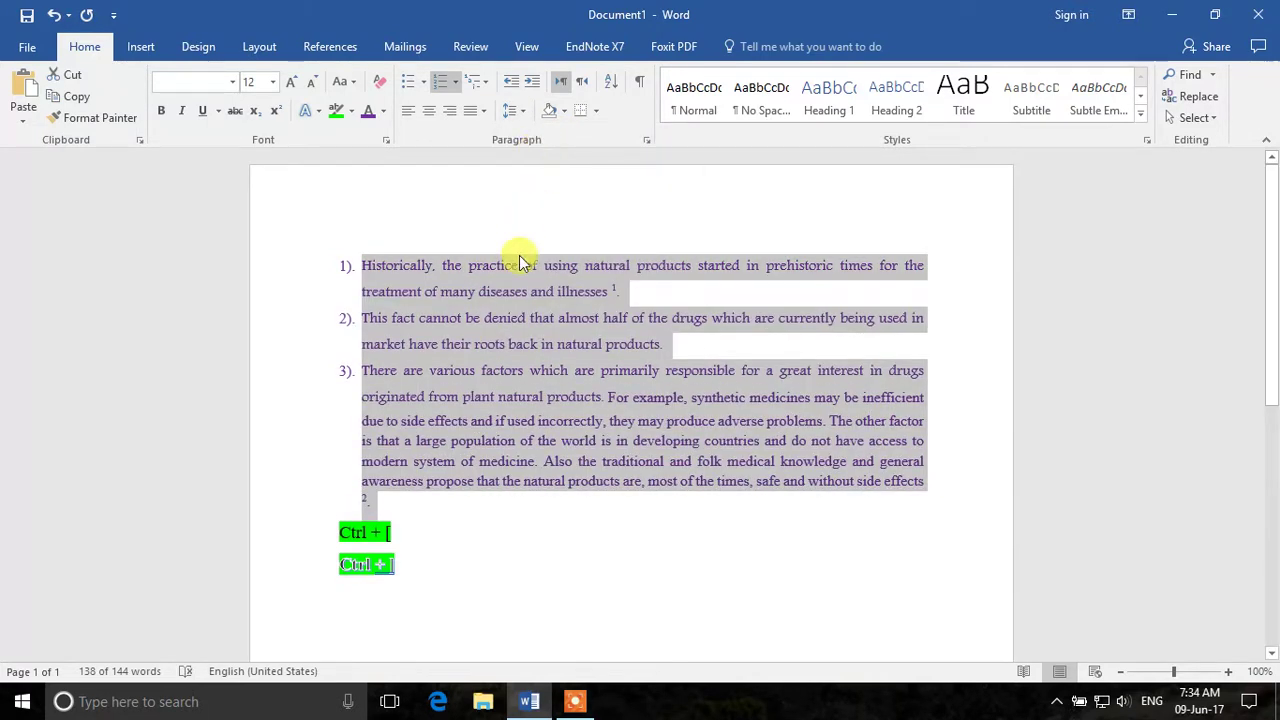
click(570, 397)
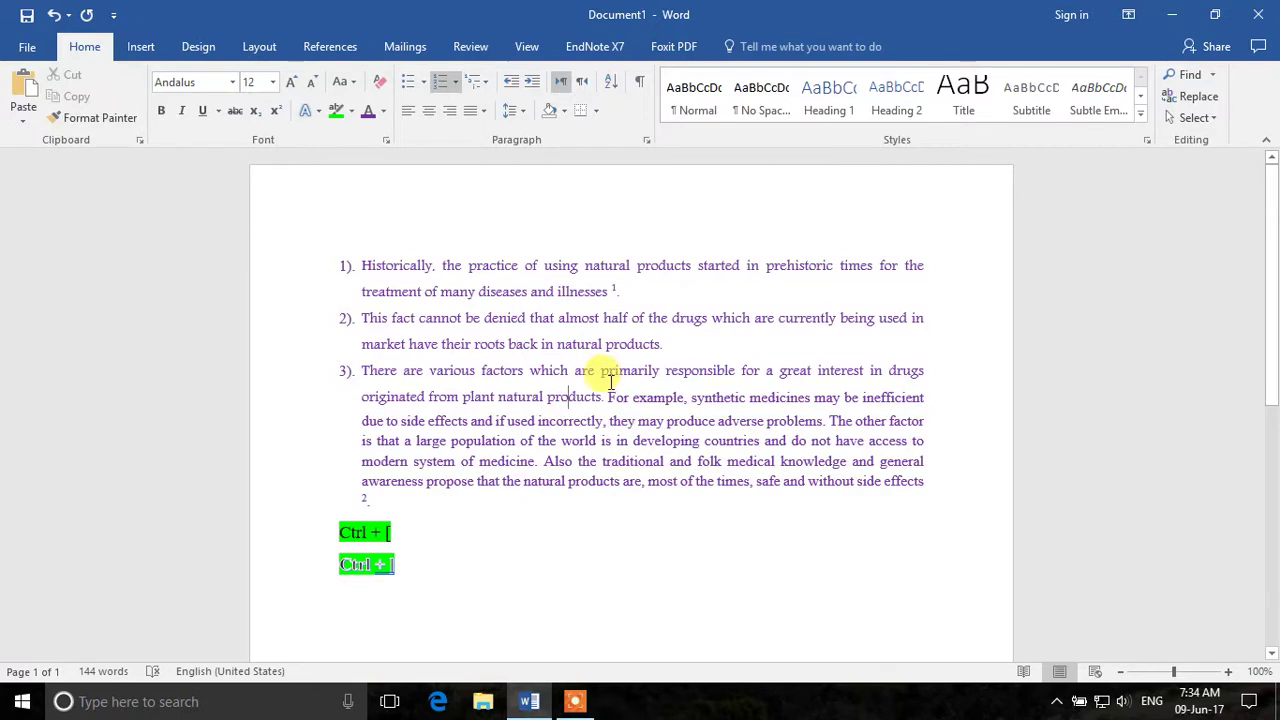
Shade the first numbered item ("Historically") with a light gold theme colour.
click(563, 116)
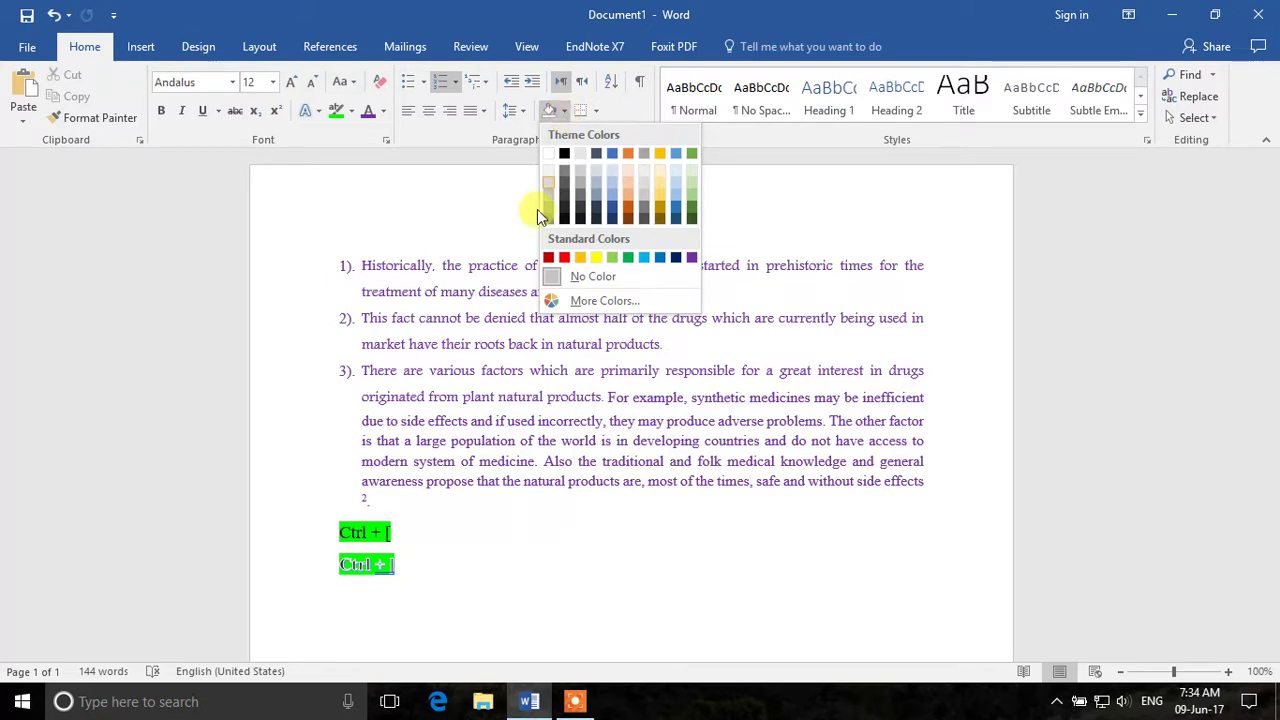
click(512, 279)
mouse_move(312, 272)
mouse_down()
mouse_move(320, 322)
mouse_move(318, 303)
mouse_up()
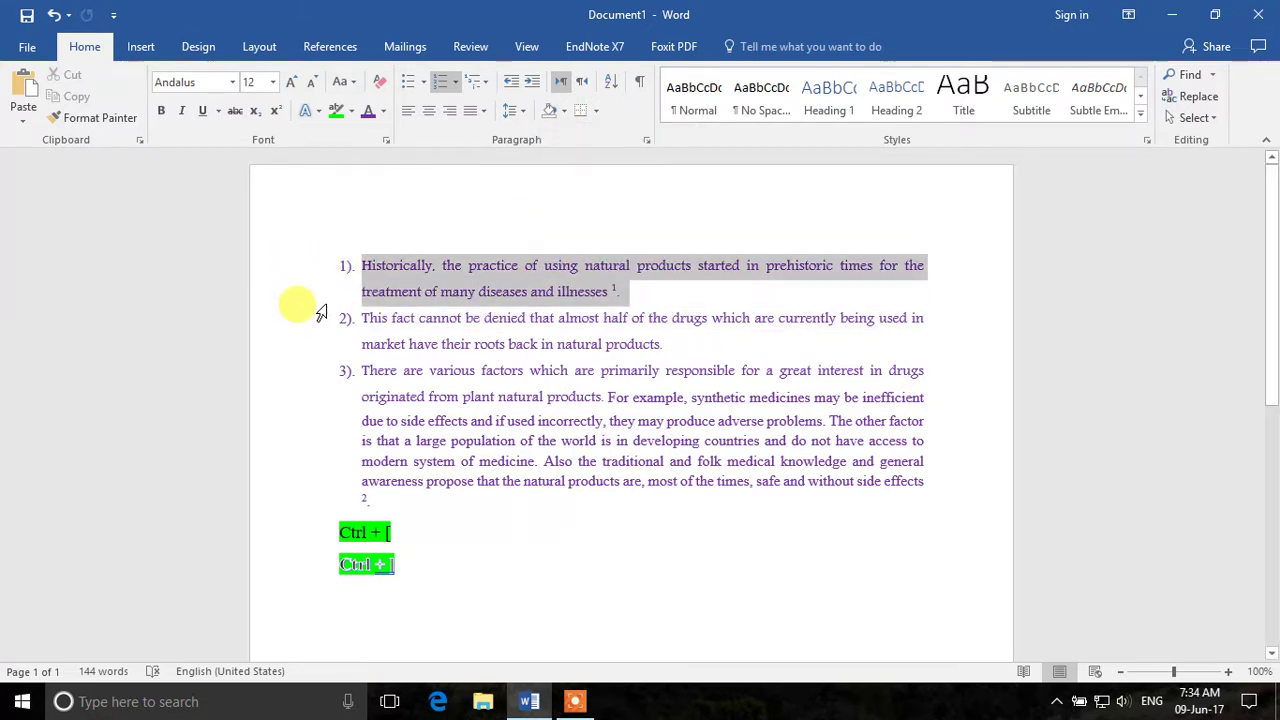
click(564, 110)
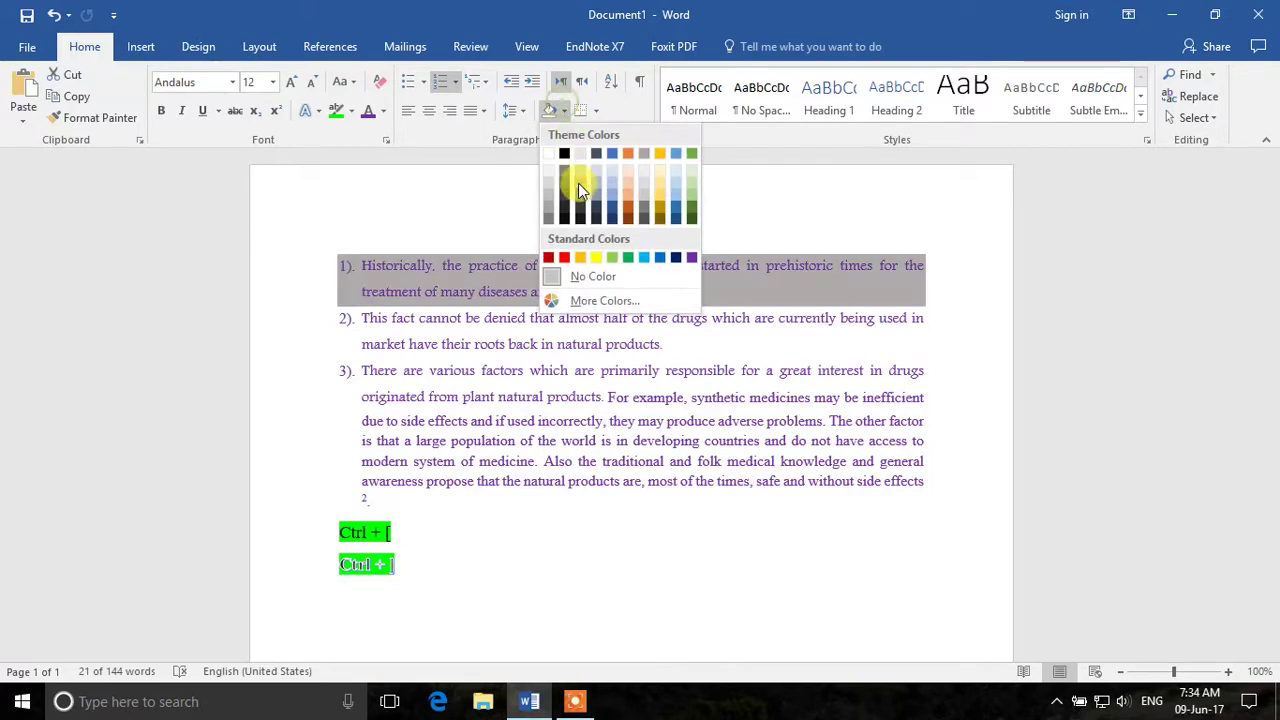
click(657, 190)
Try right-to-left text direction on the "There are various factors" item and switch it back to left-to-right.
click(500, 371)
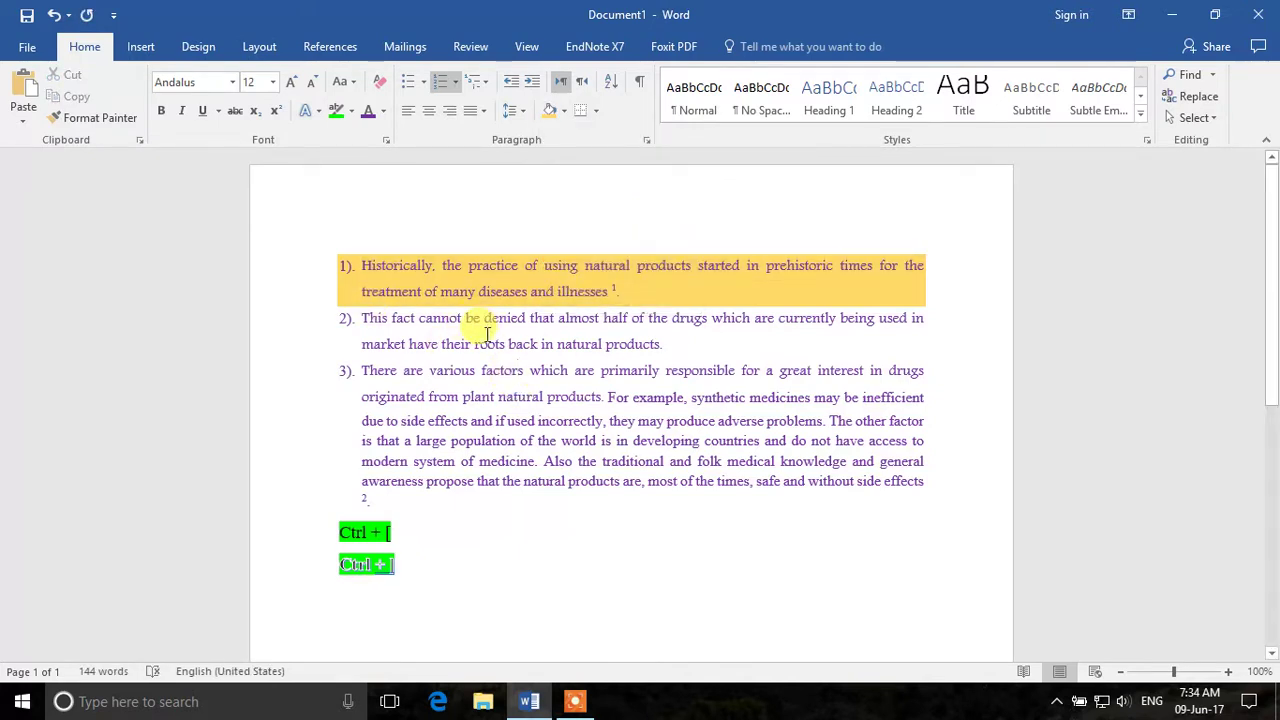
click(580, 84)
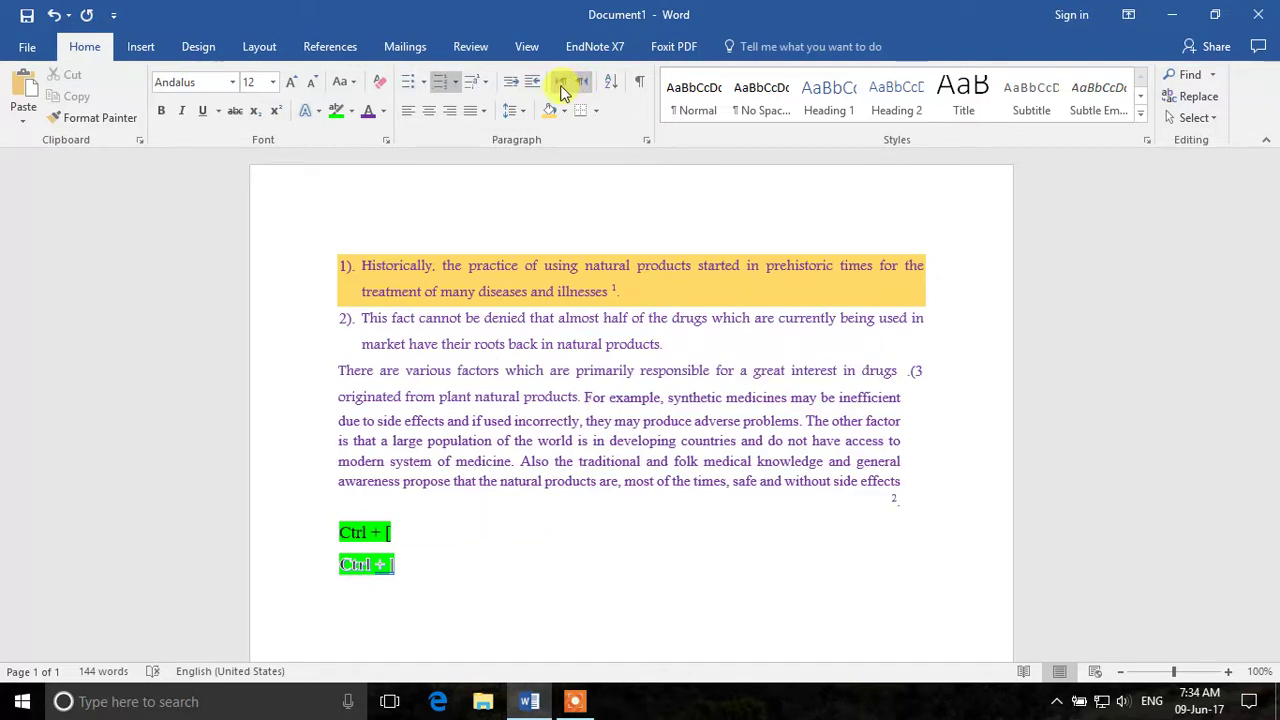
click(562, 88)
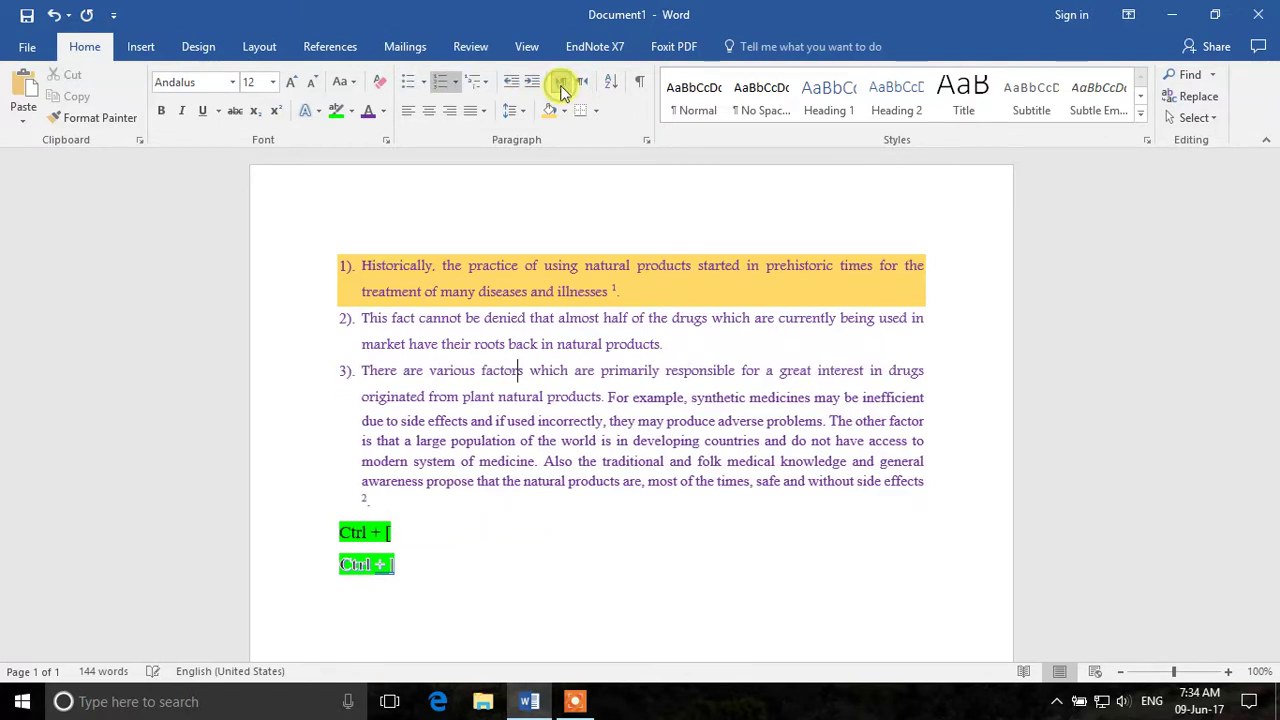
Sort the three numbered items by paragraph text in ascending order, with no header row.
drag(322, 262, 320, 480)
click(614, 82)
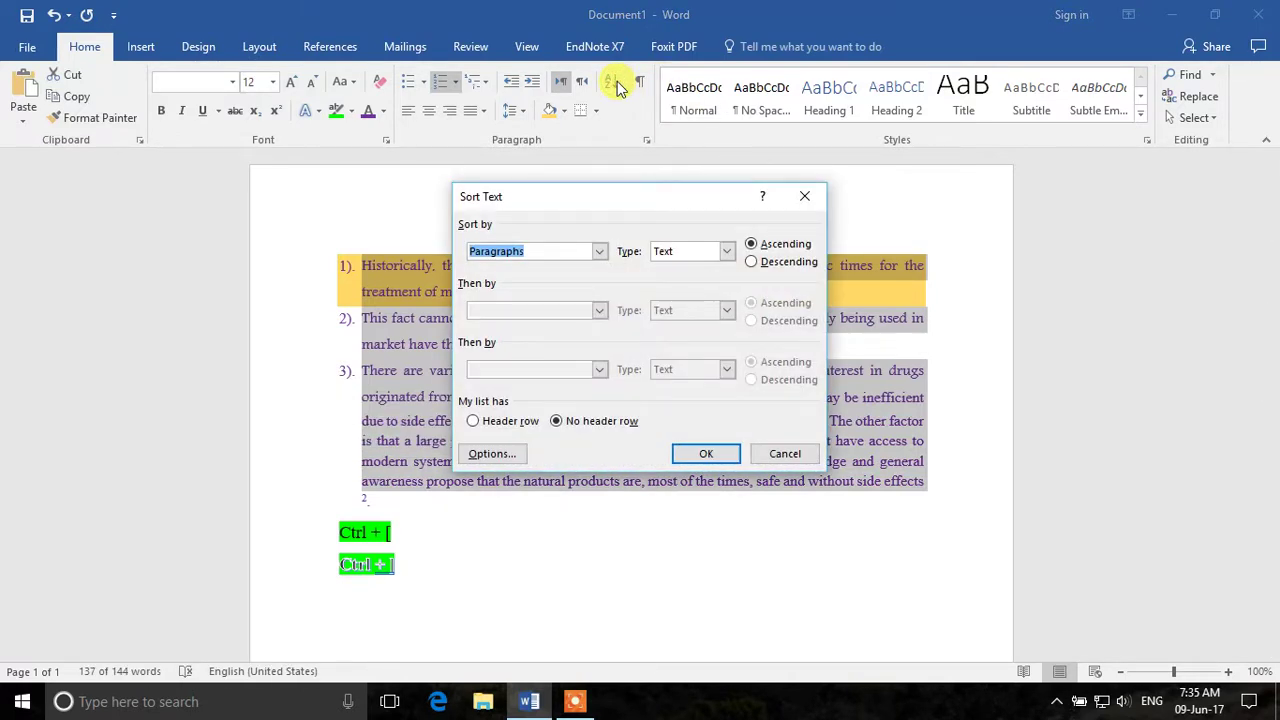
click(690, 450)
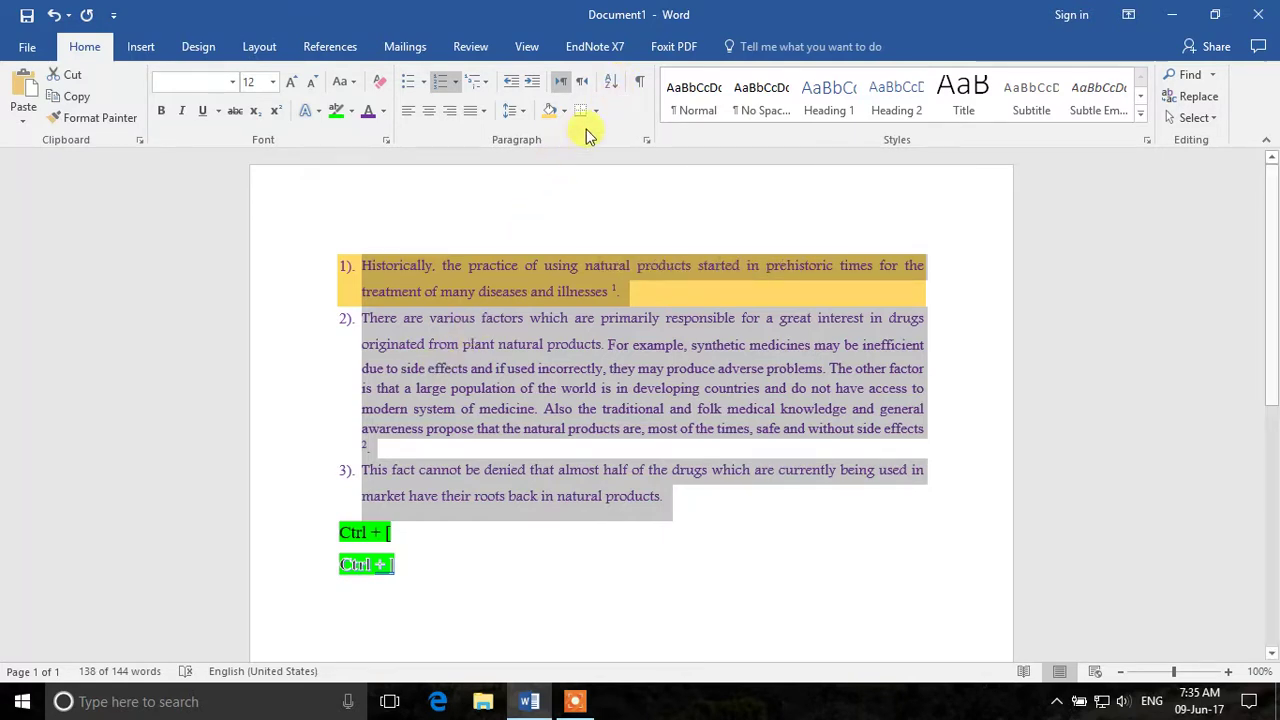
click(443, 303)
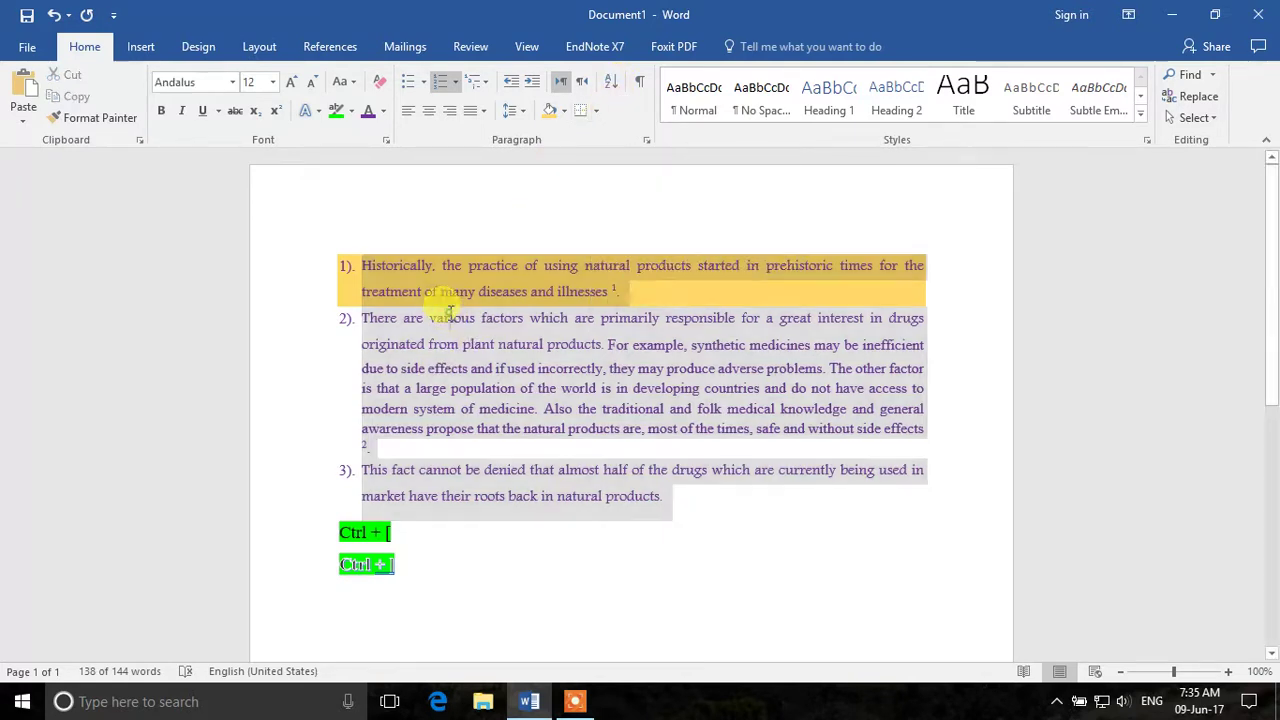
Add a bottom border to the gold-shaded "Historically" item and deselect it.
drag(336, 260, 580, 291)
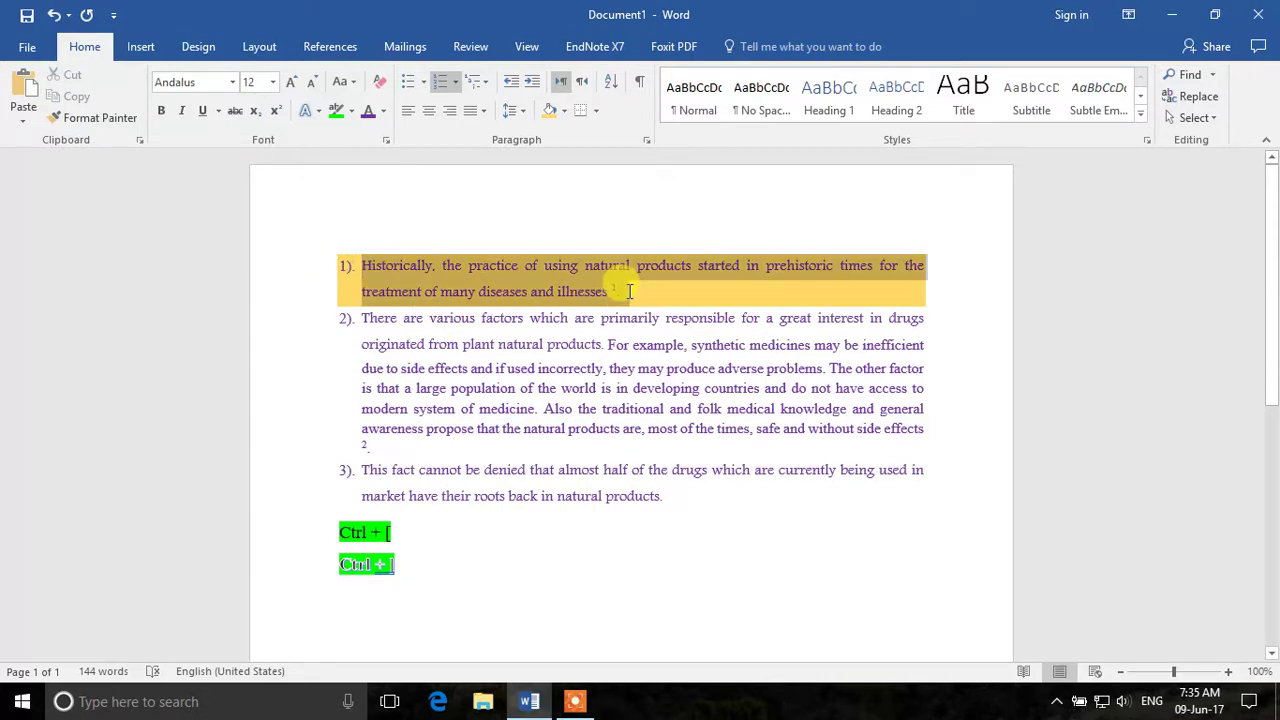
click(598, 111)
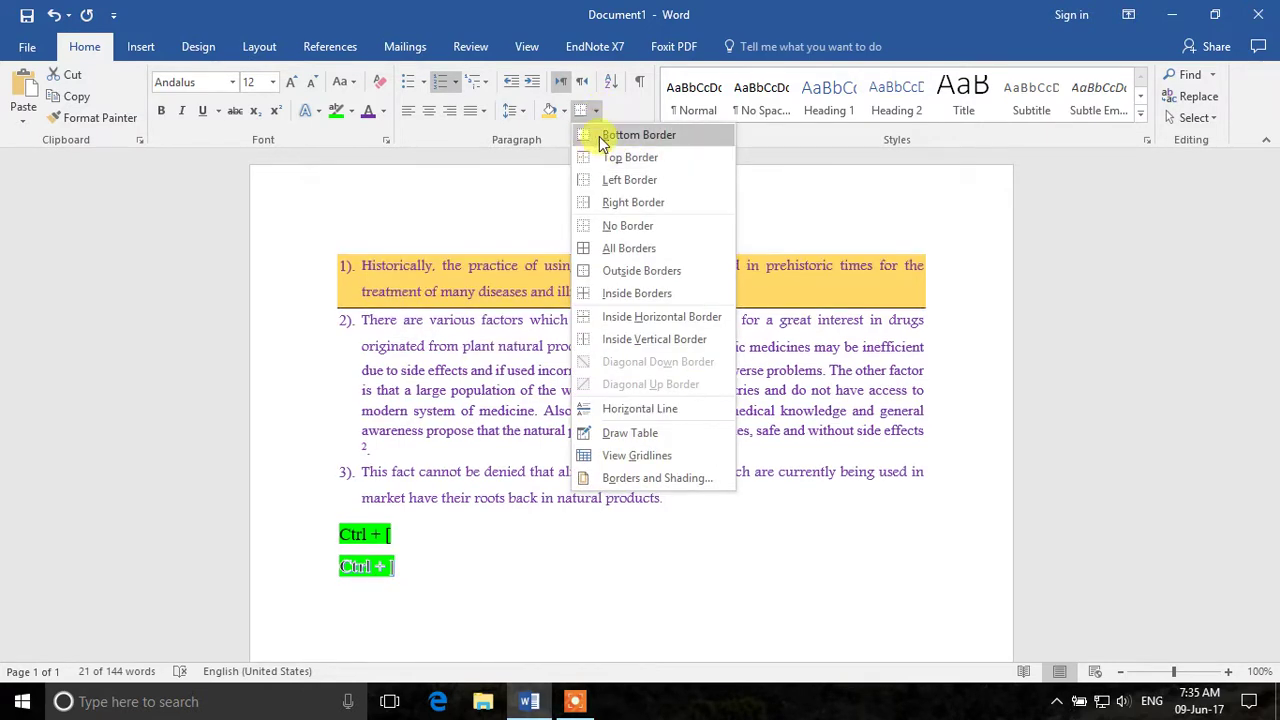
click(600, 140)
click(568, 378)
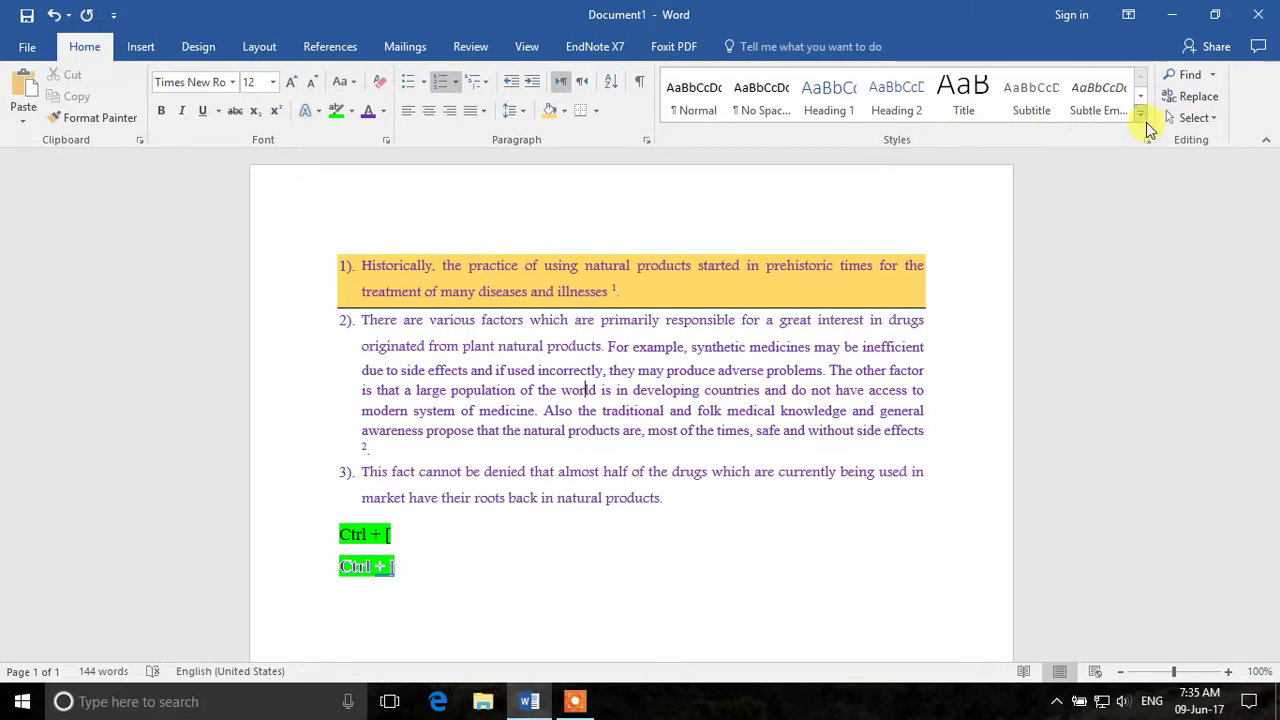
Find the word "denied" in the document and go to its match in the search results.
click(1212, 77)
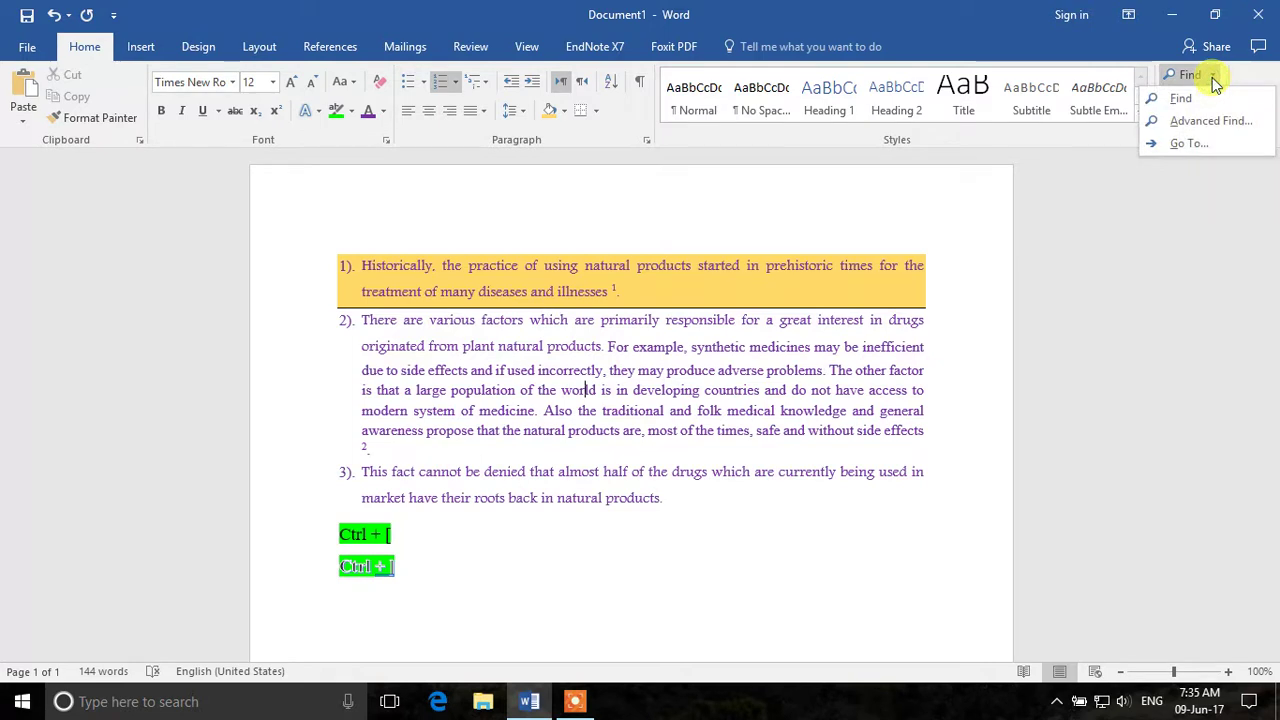
click(1180, 98)
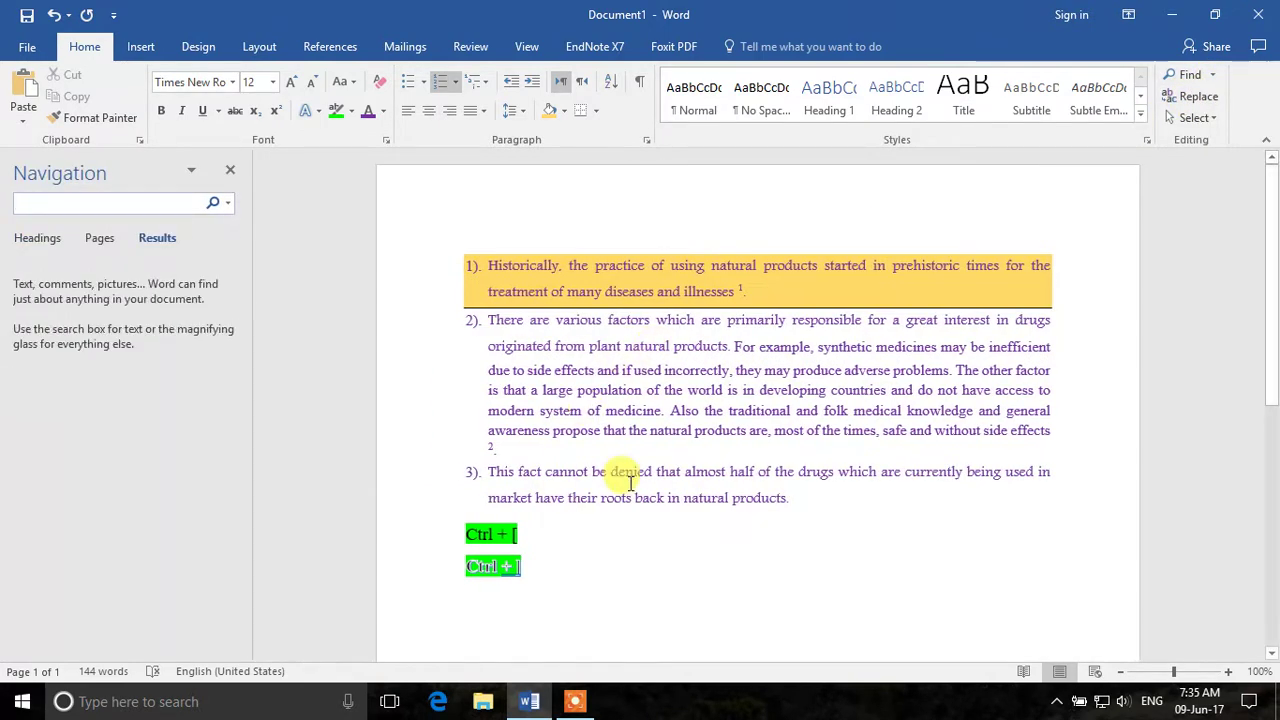
text(denied)
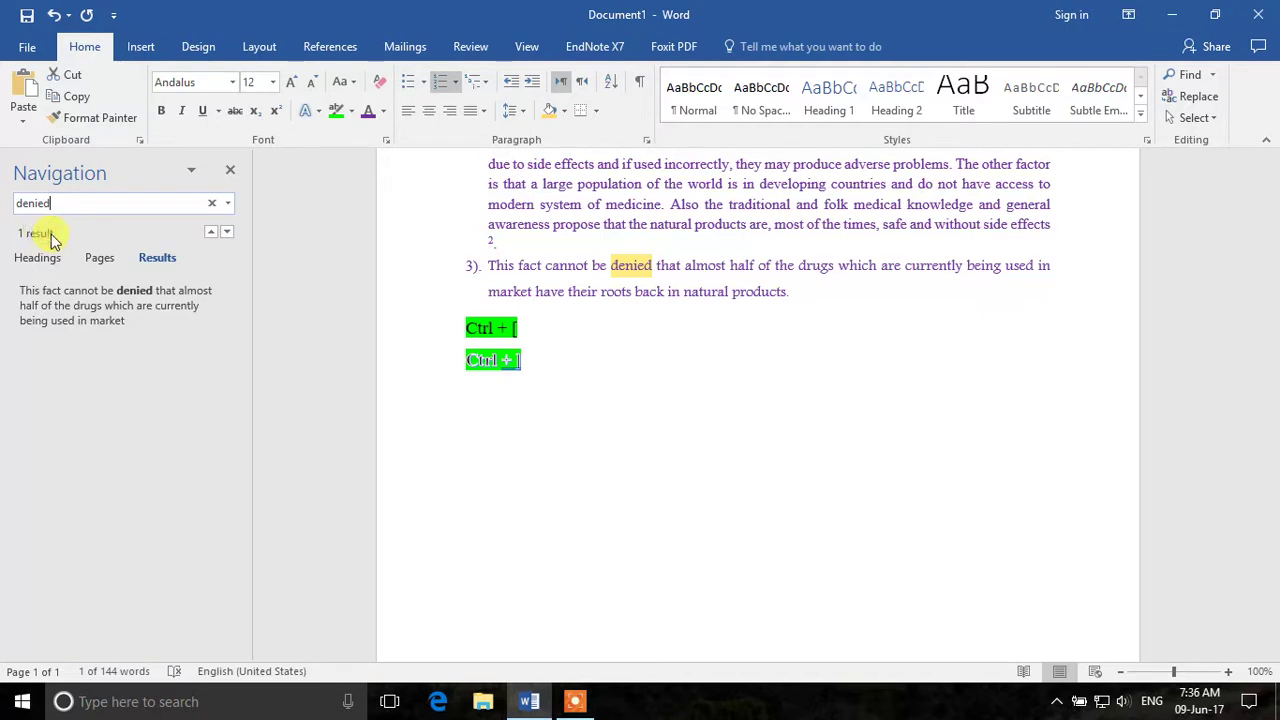
click(186, 311)
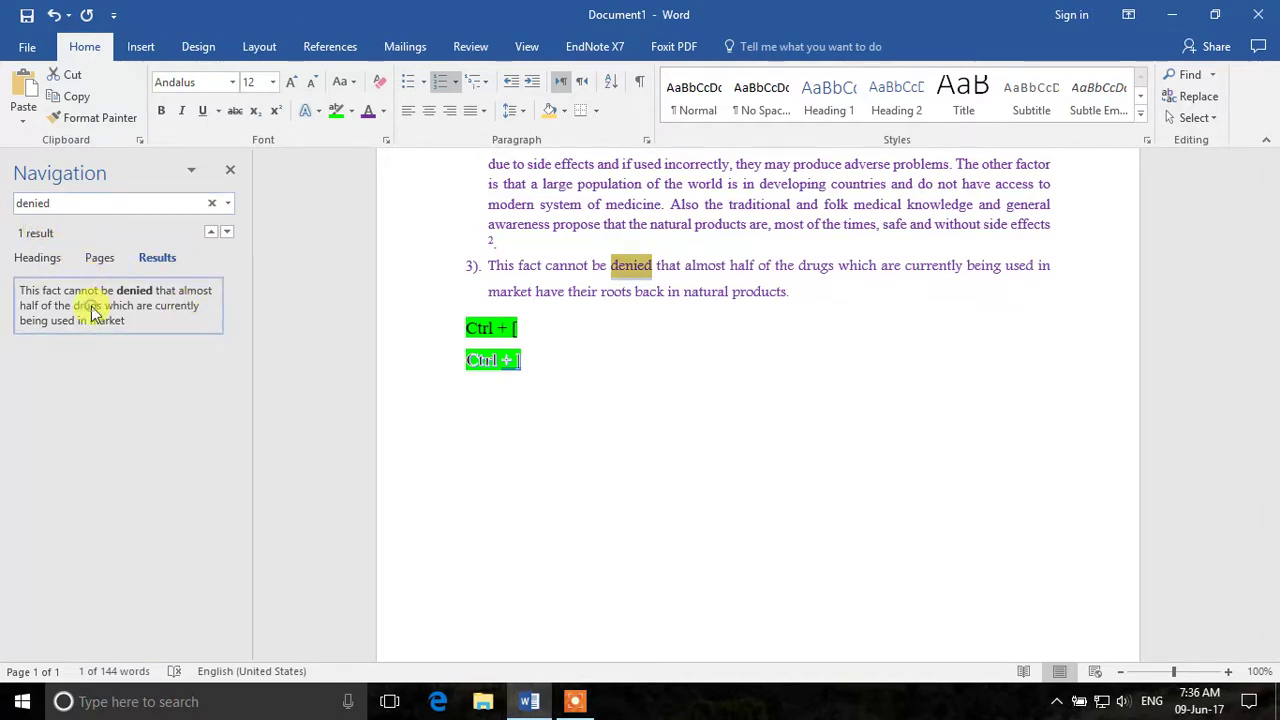
Replace "denied" with "accepted" in the third numbered item, continue the search from the document's beginning, and deselect the replaced word.
click(1198, 96)
drag(662, 52, 936, 402)
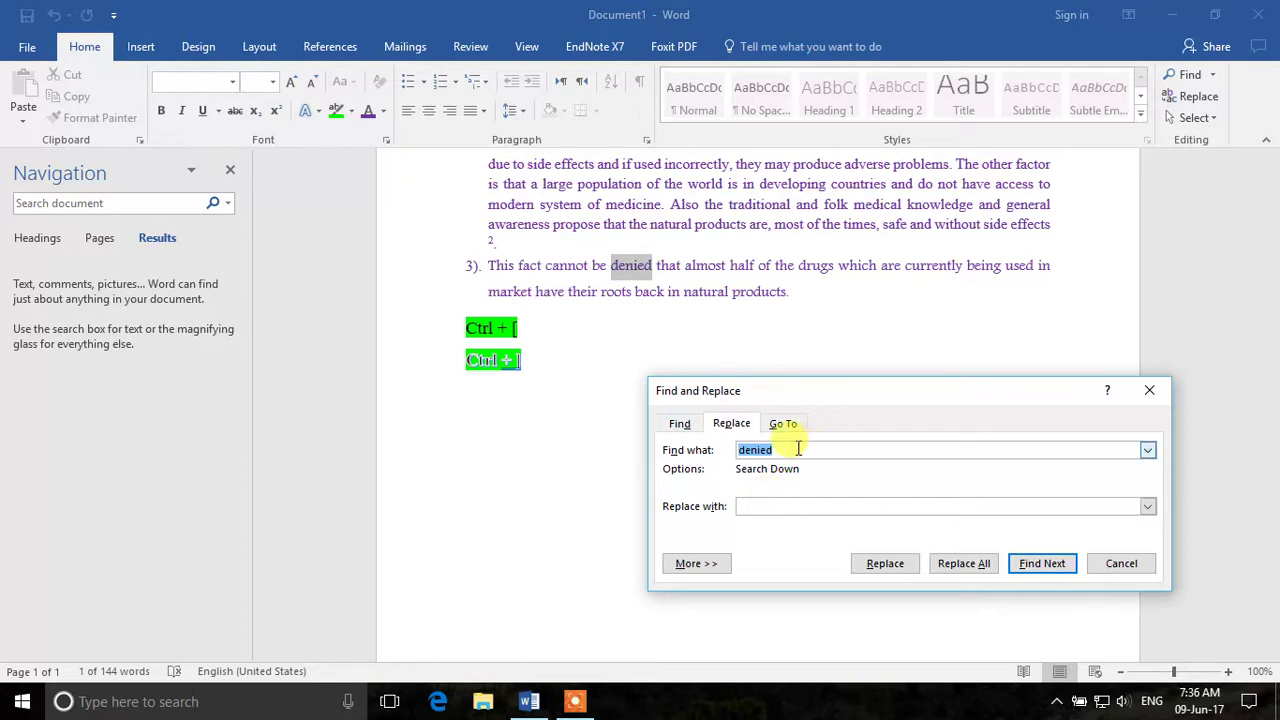
click(776, 503)
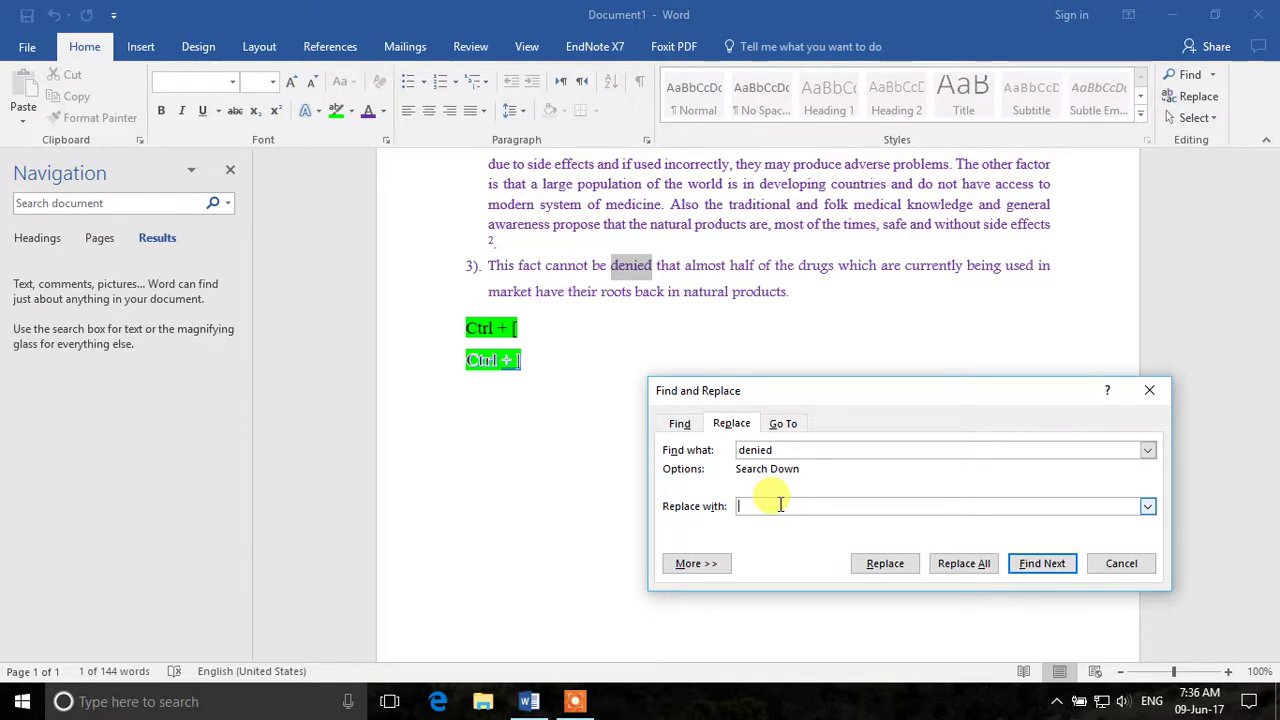
text(accepted)
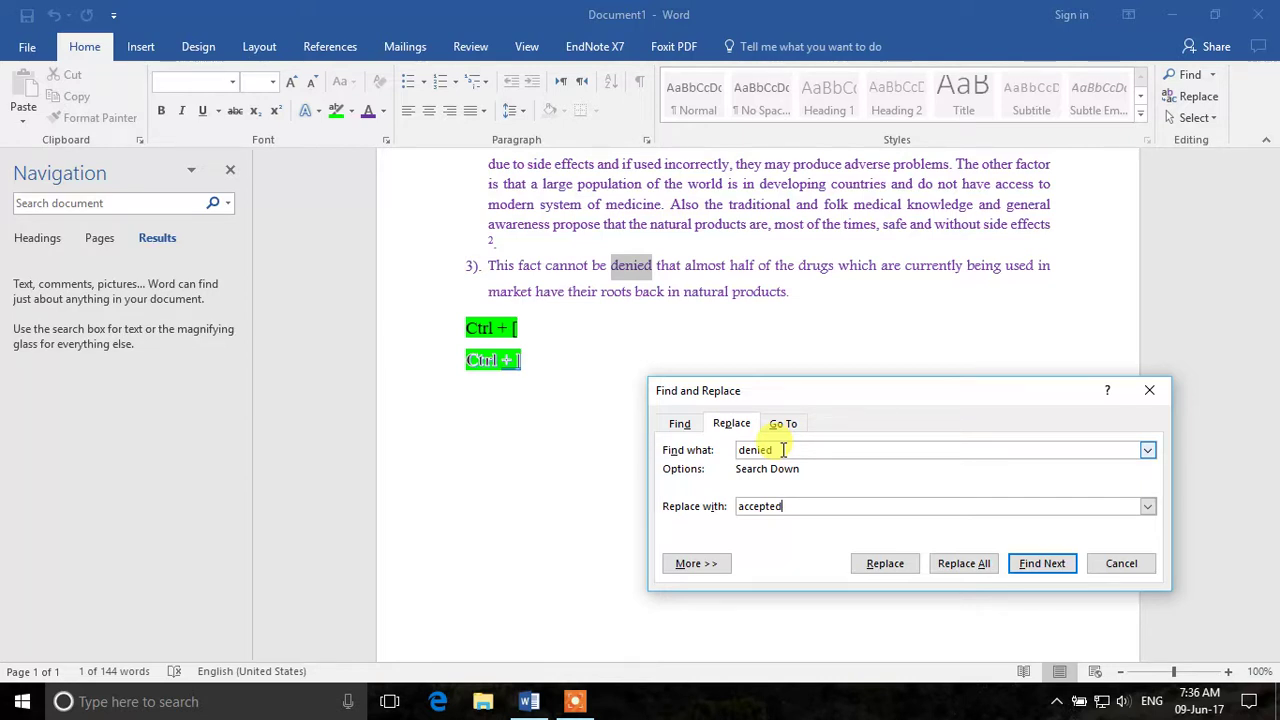
click(880, 563)
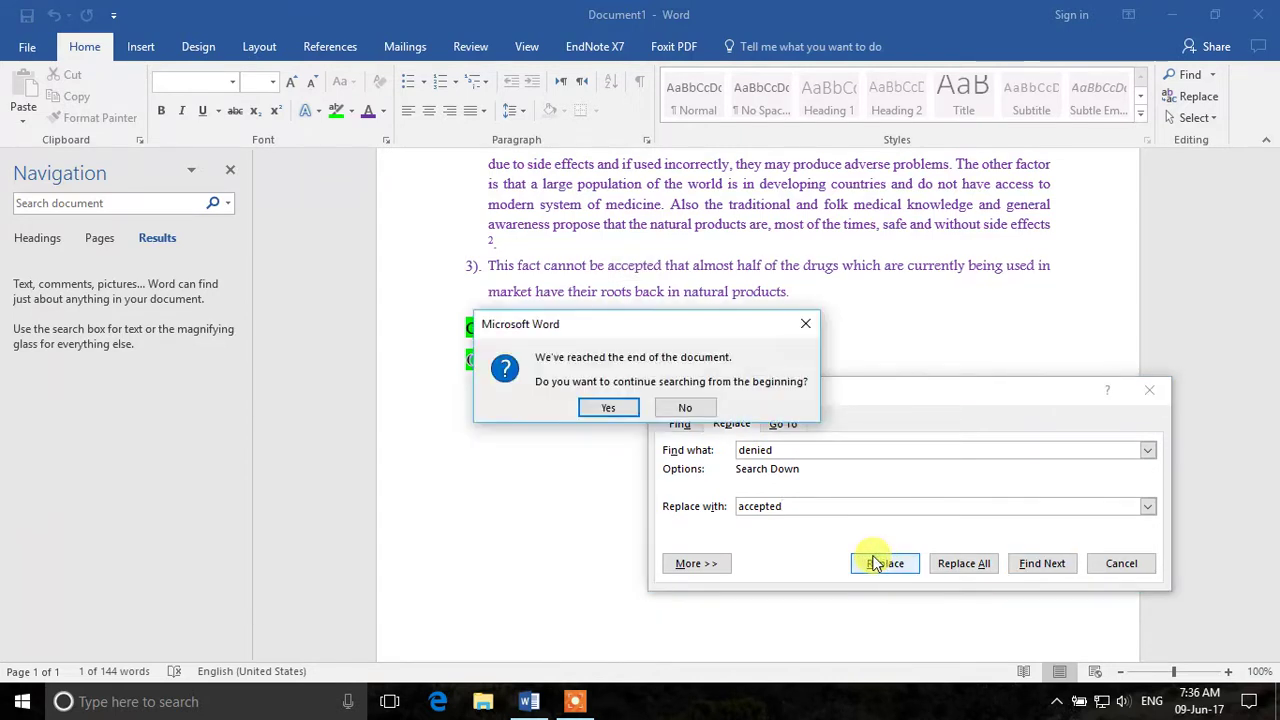
click(605, 408)
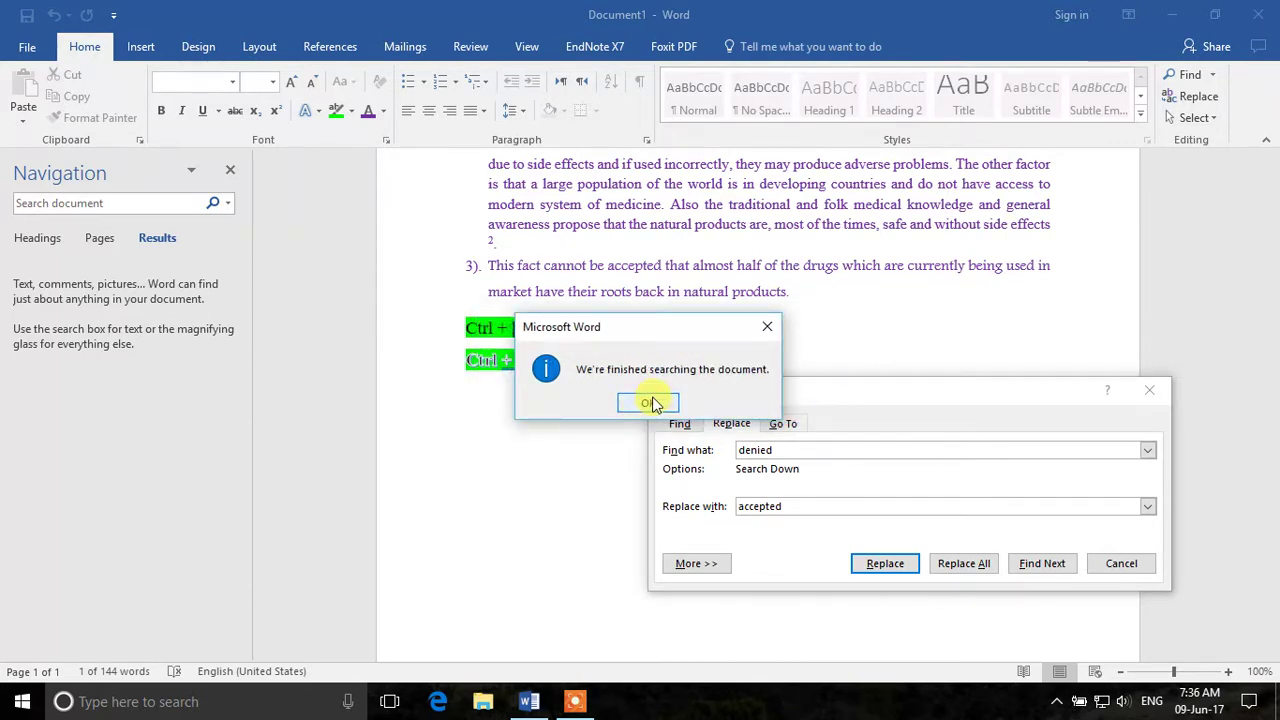
click(650, 403)
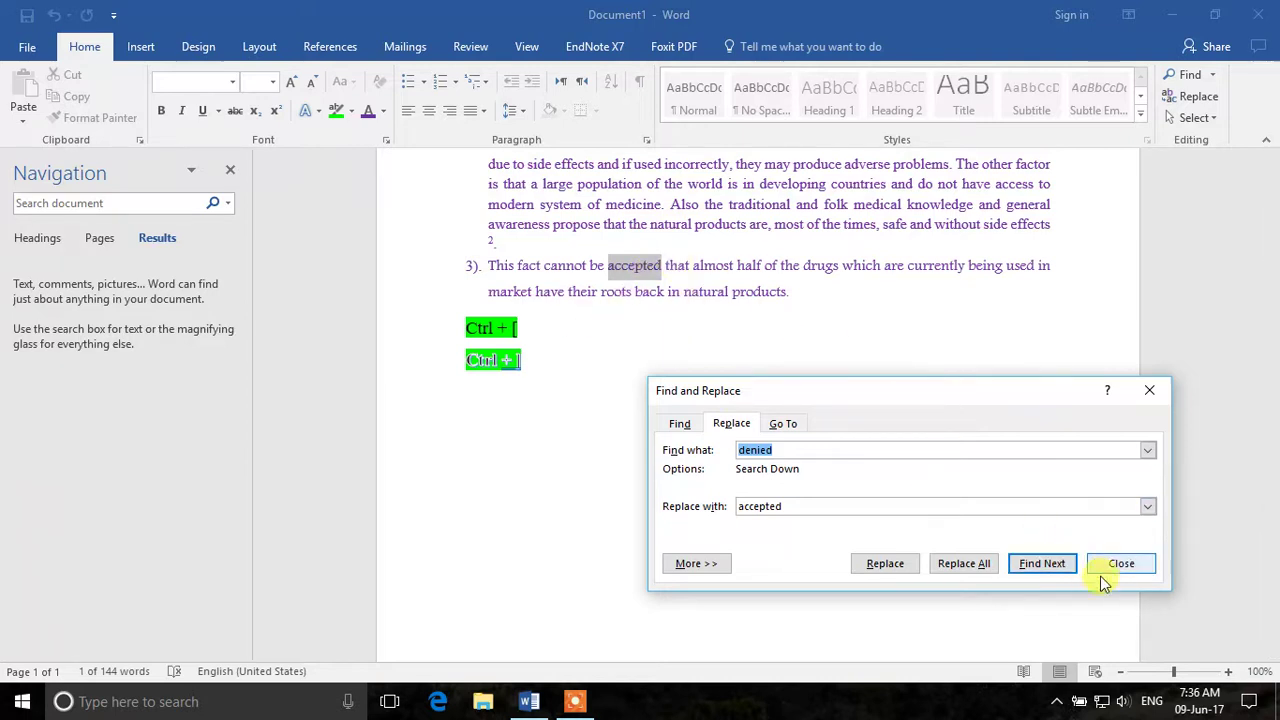
click(1104, 566)
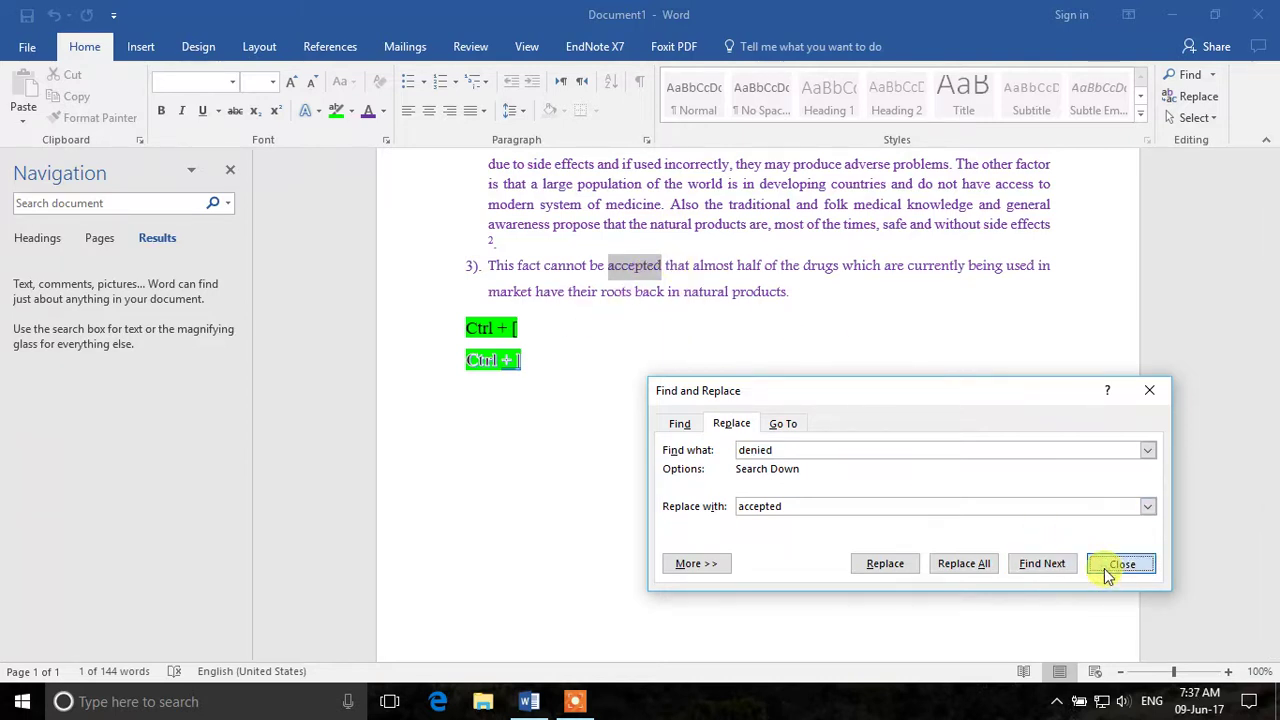
scroll(1060, 510, up, 4)
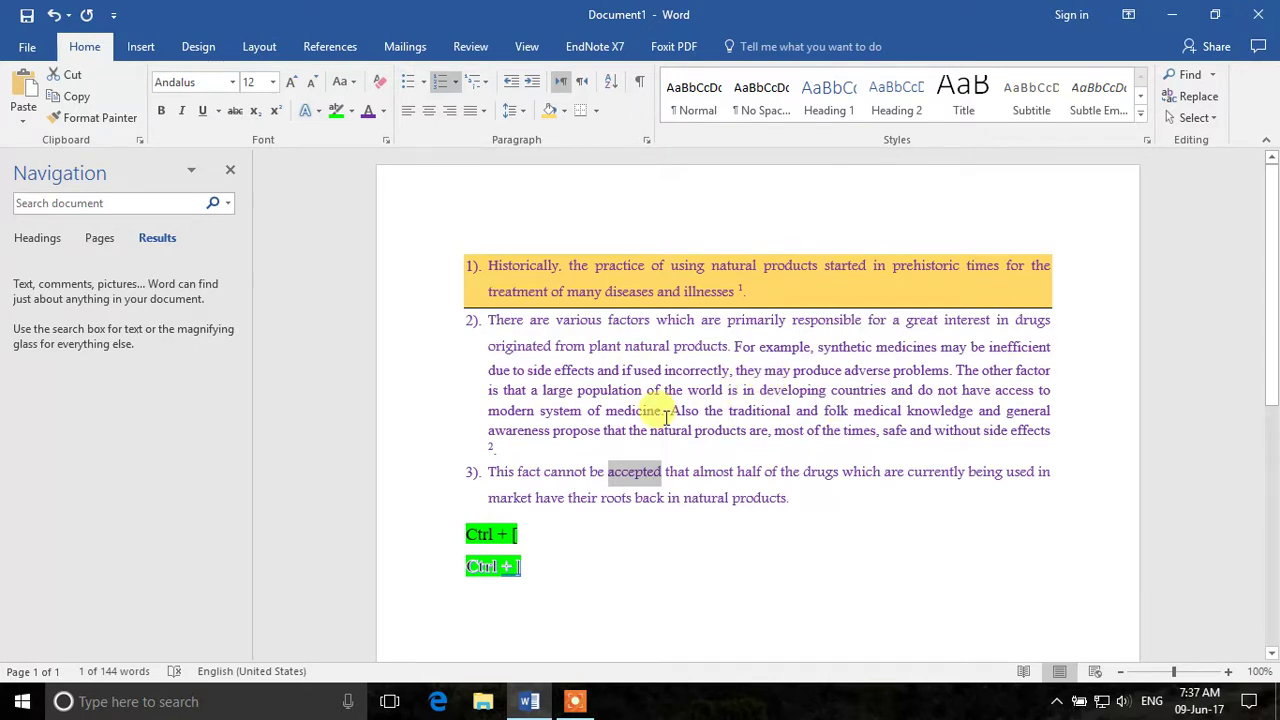
click(800, 504)
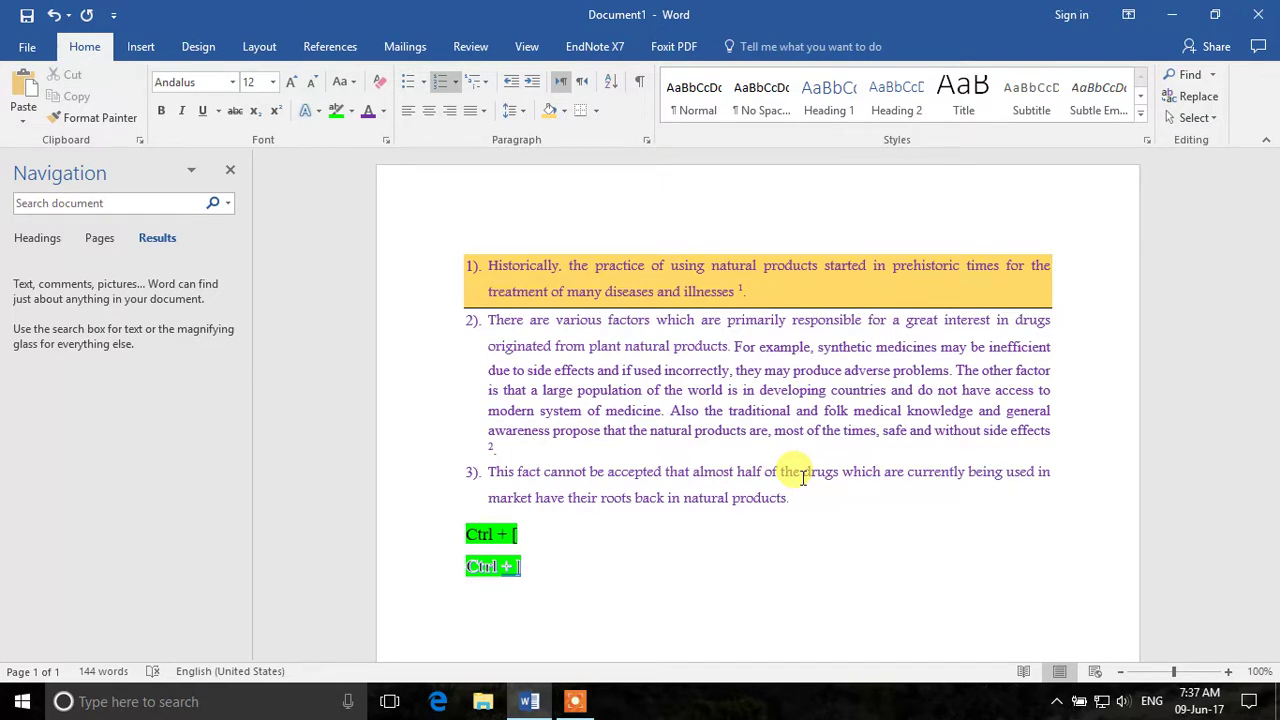
key(alt+s)
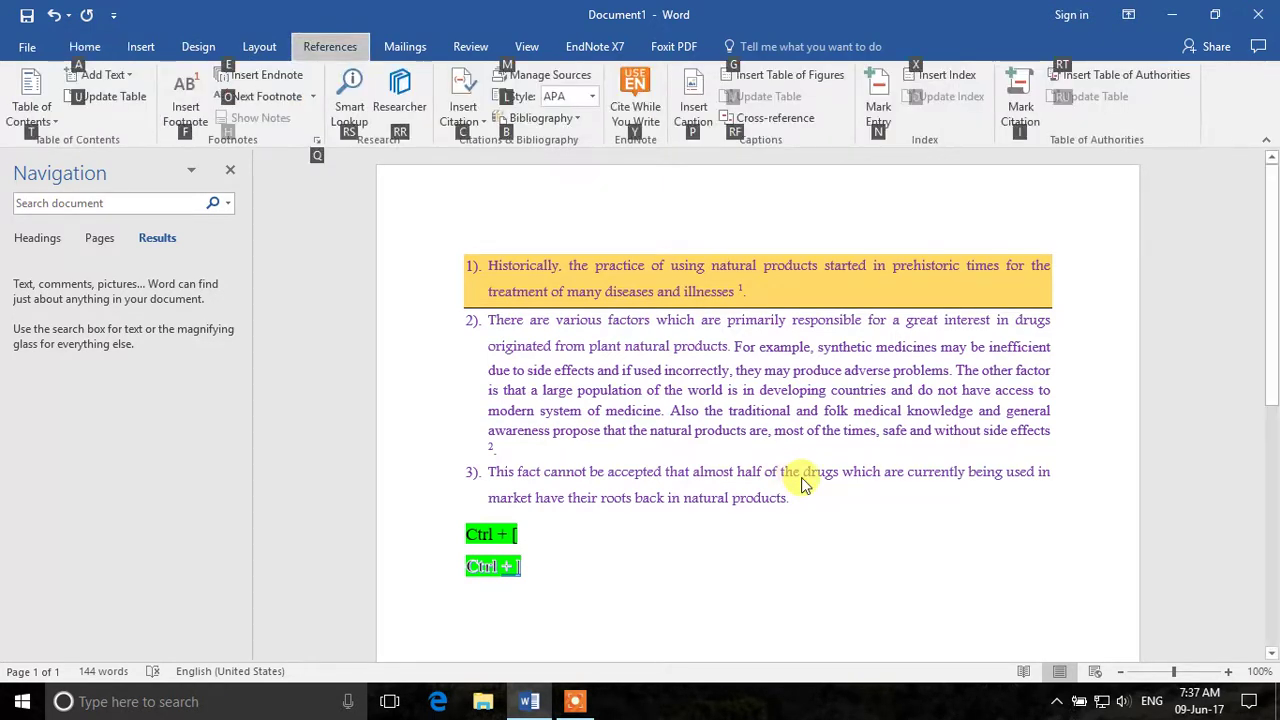